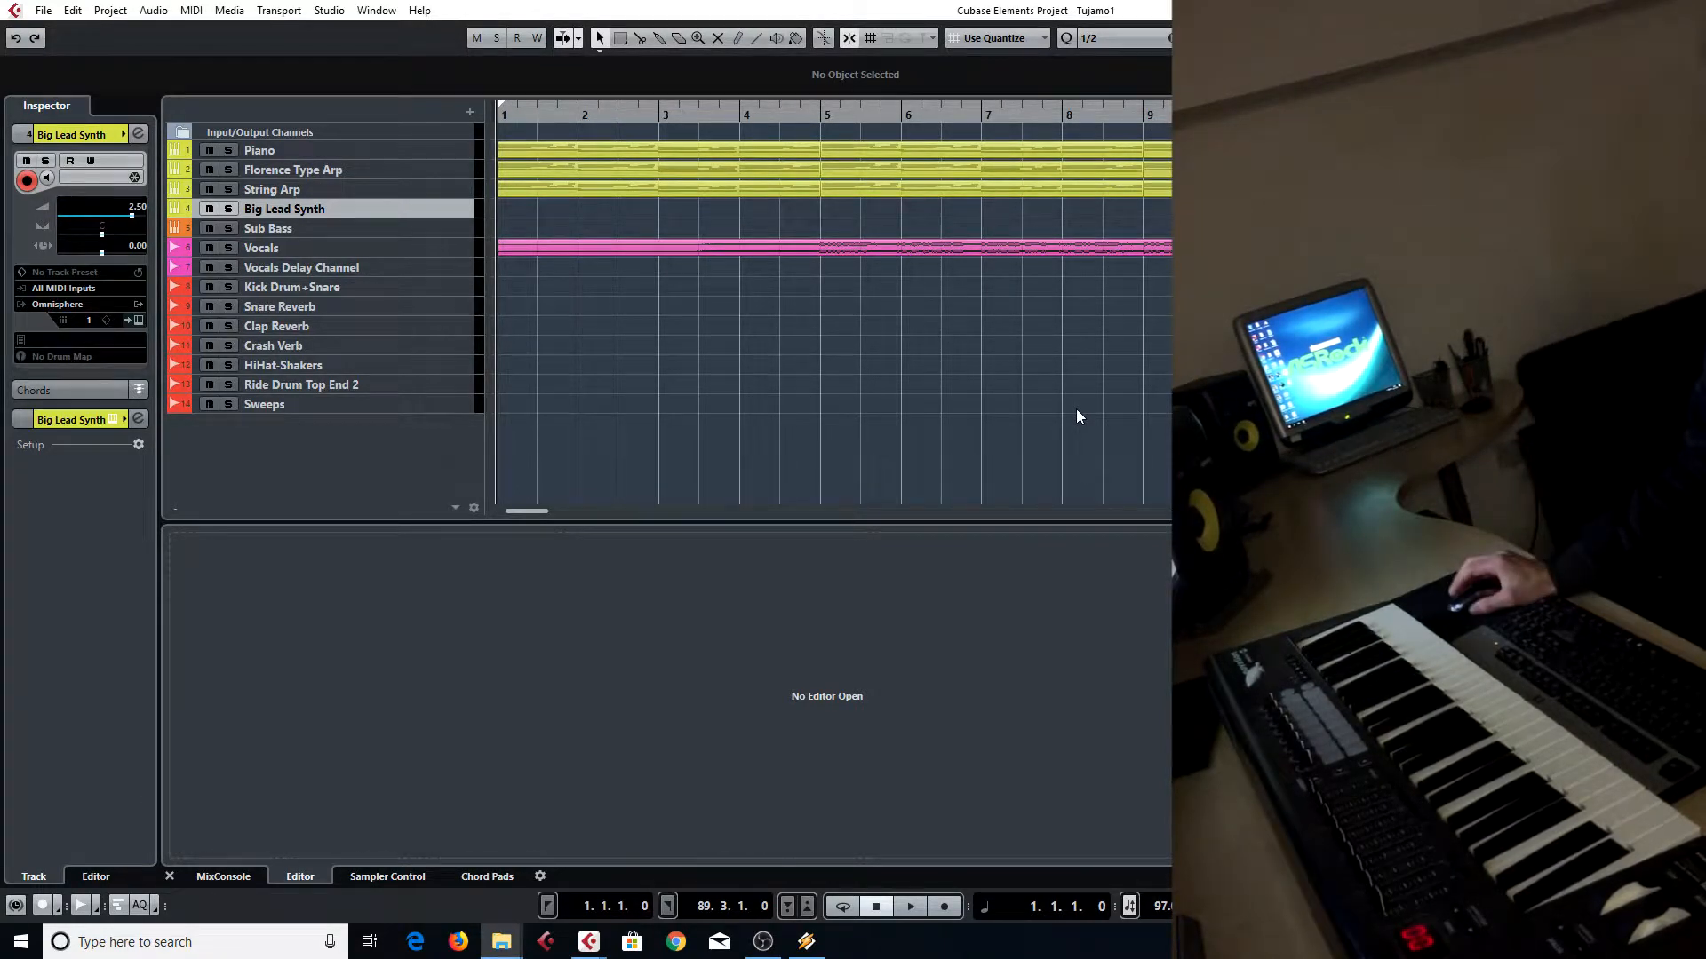
Show the floating transport panel and set the playback position to the project start
key("F2")
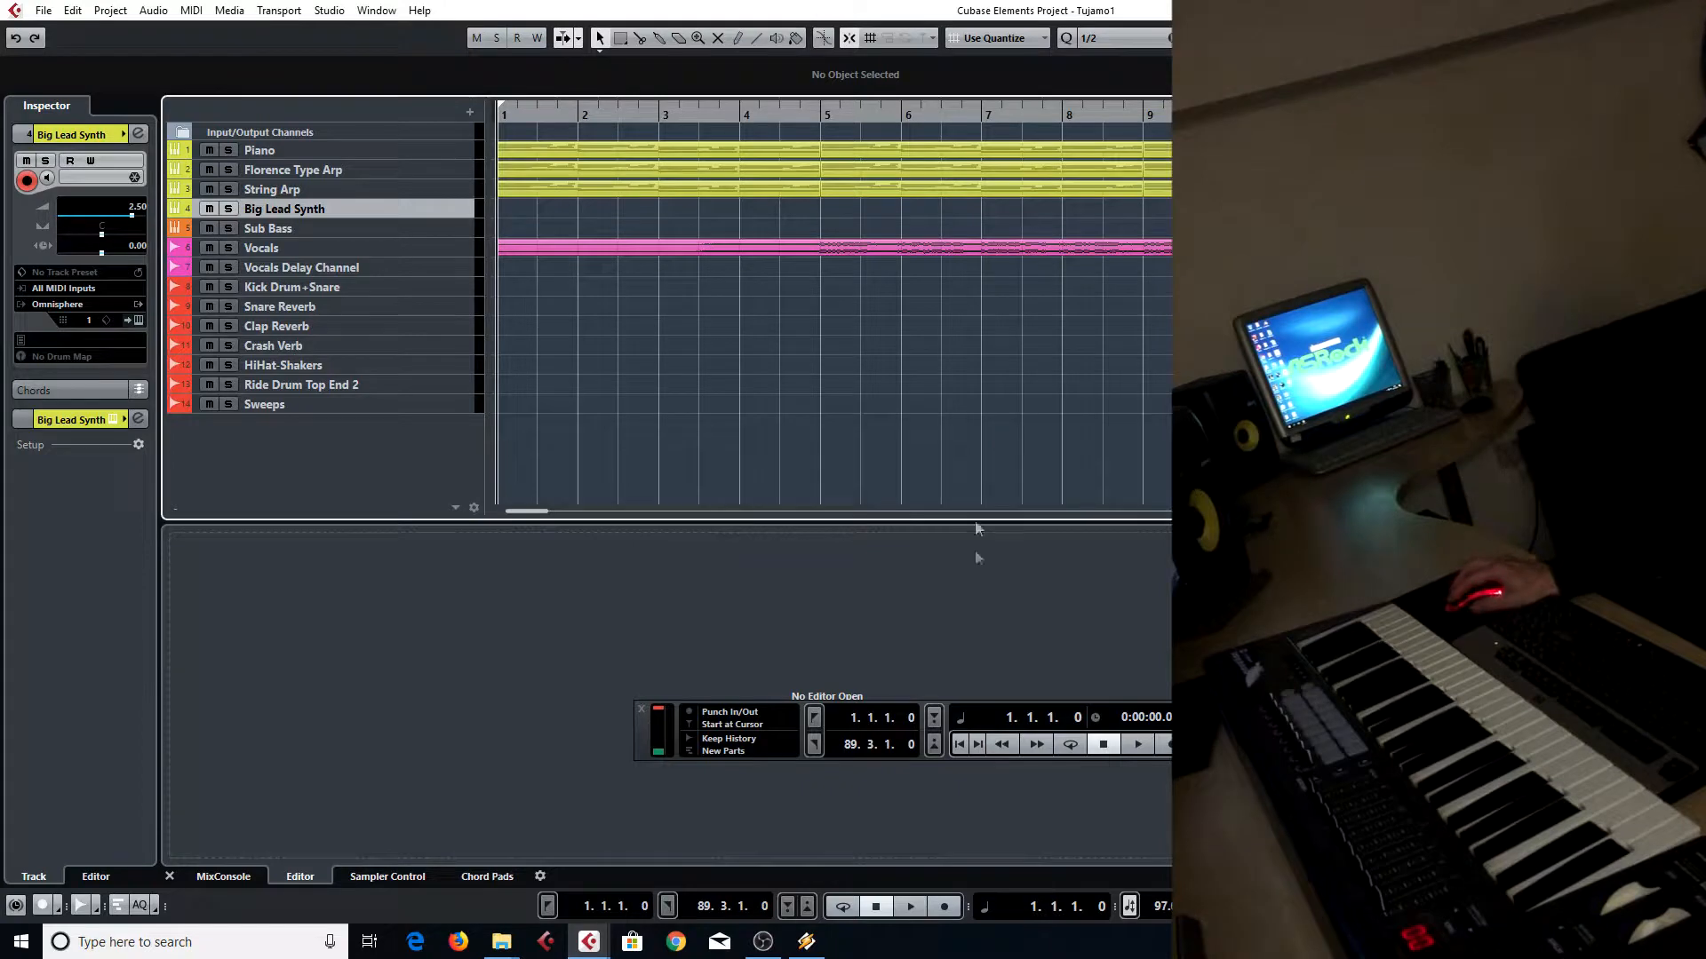
left_click(959, 751)
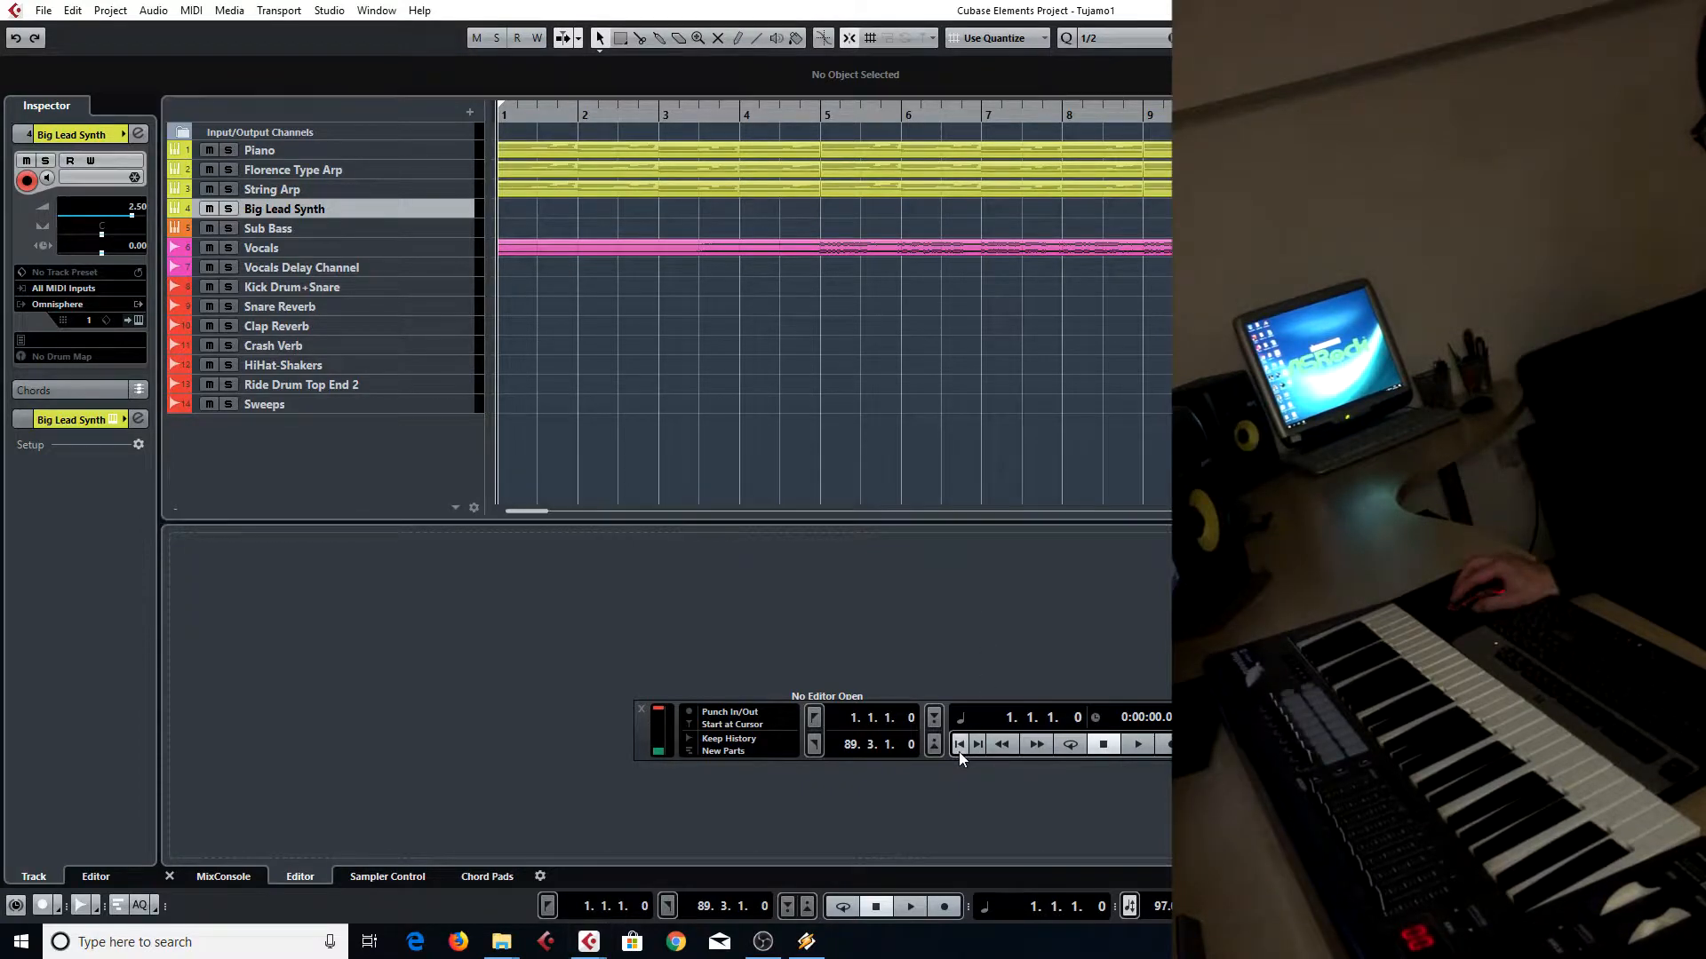
Select the Piano, Florence Type Arp and String Arp tracks in turn to audition them, and return to Piano
left_click(339, 153)
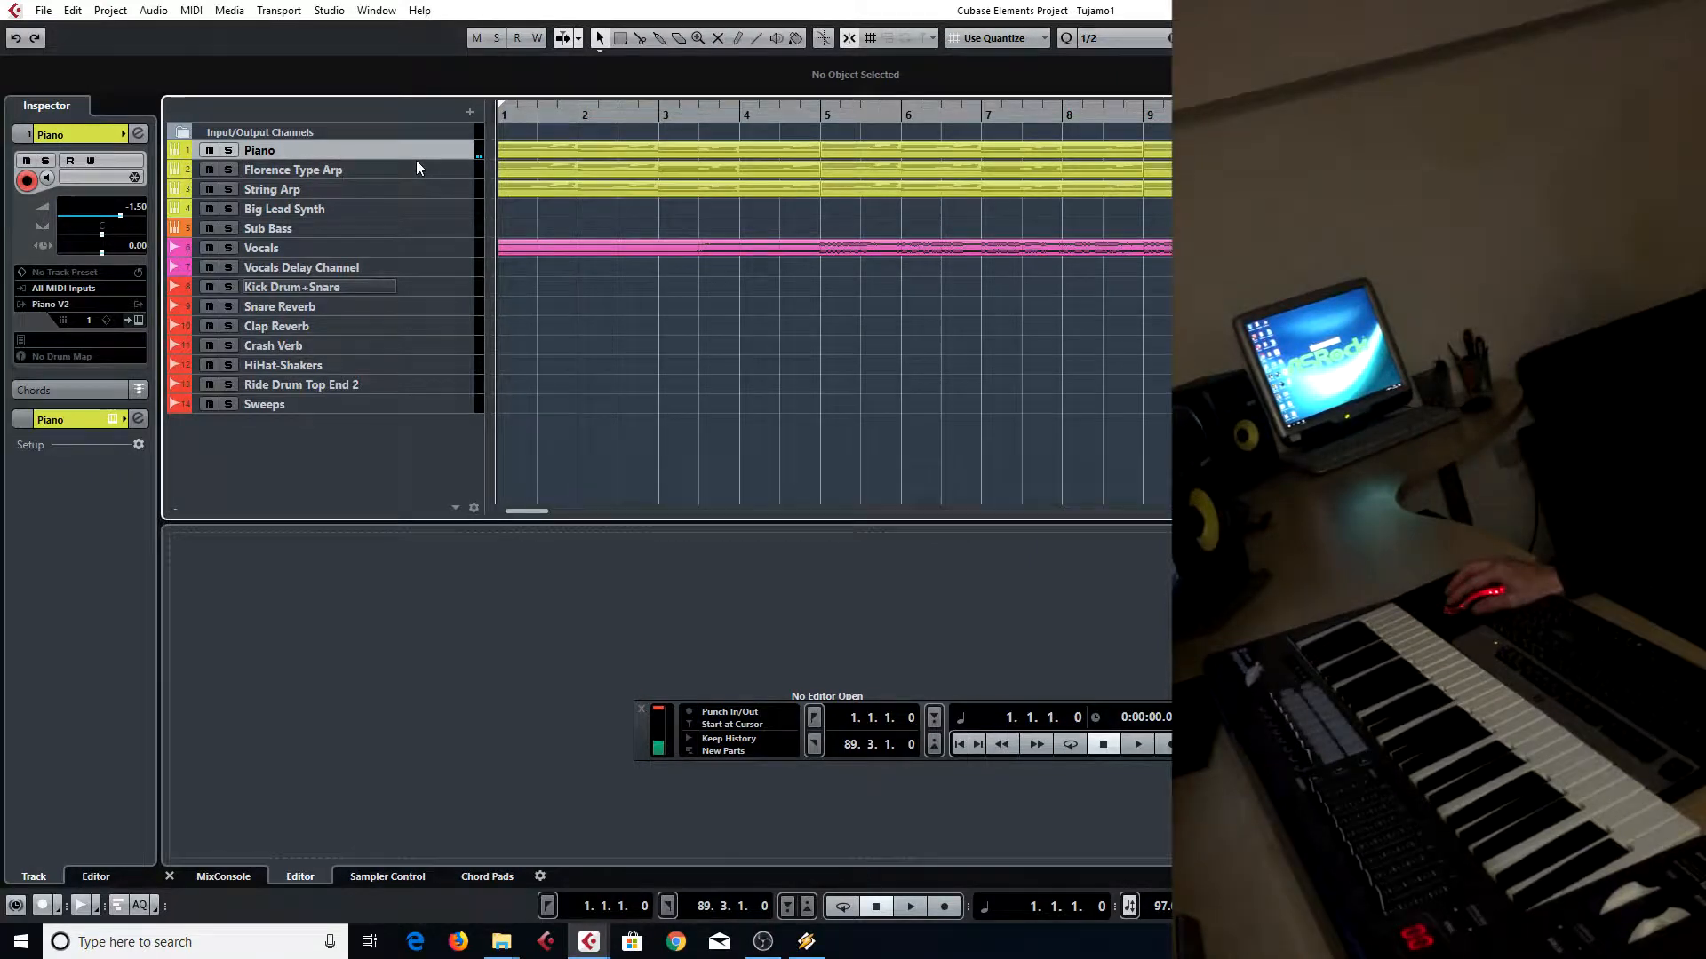
left_click(416, 165)
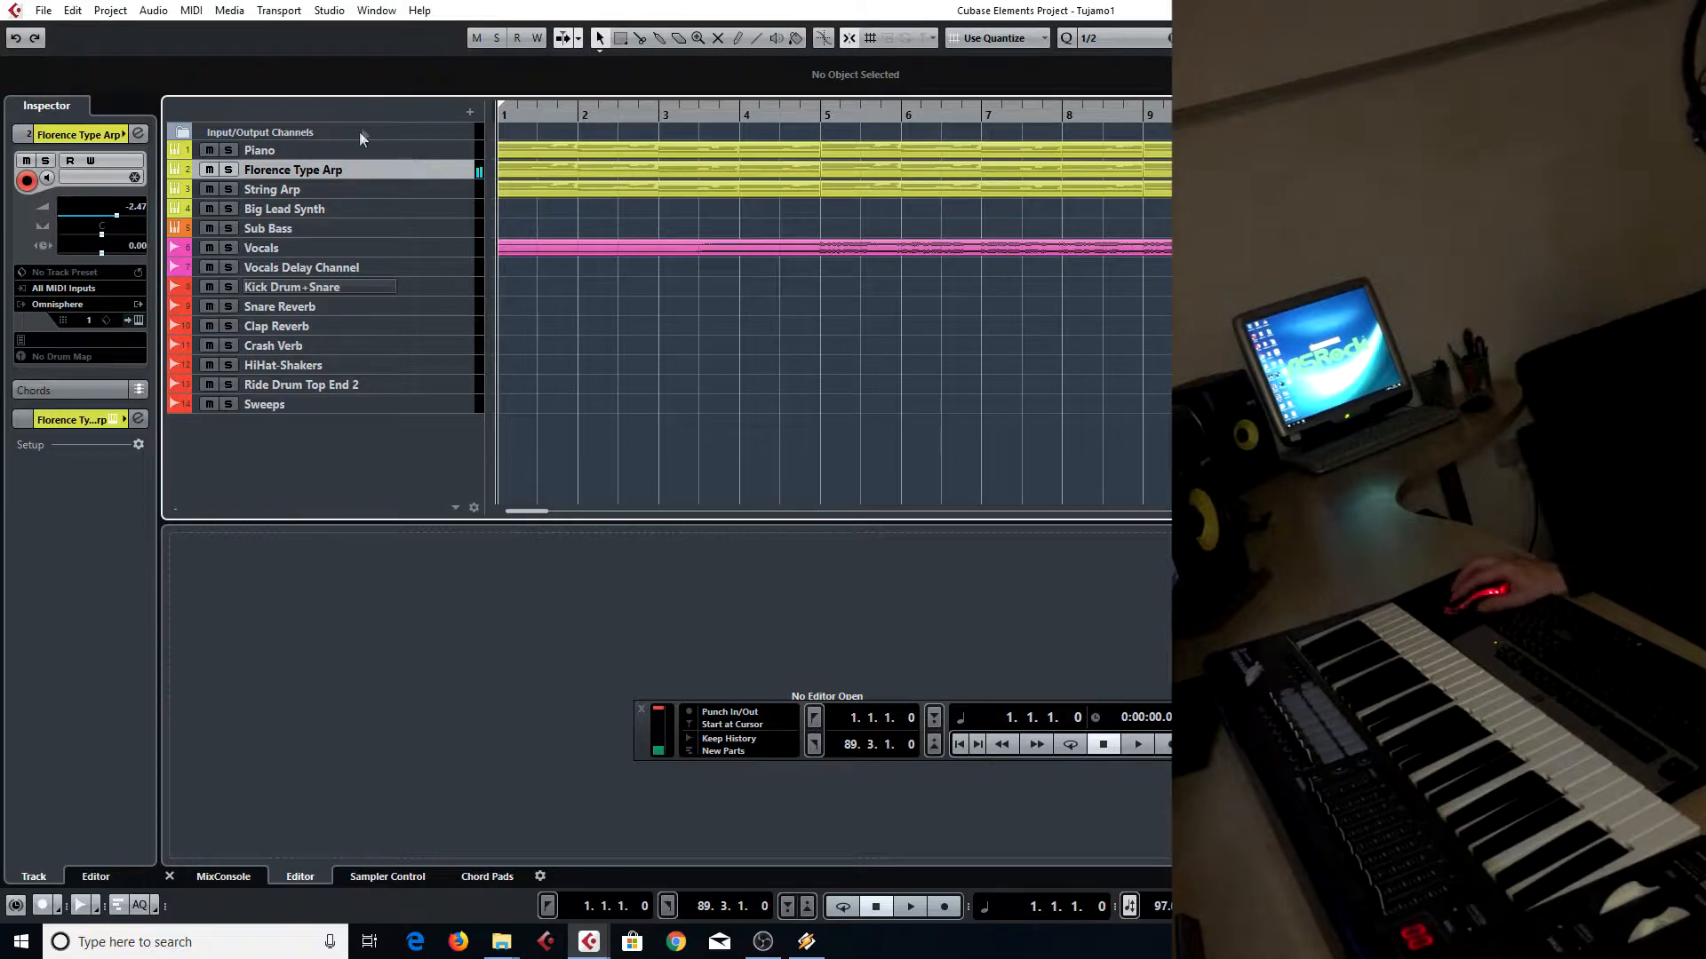
left_click(430, 183)
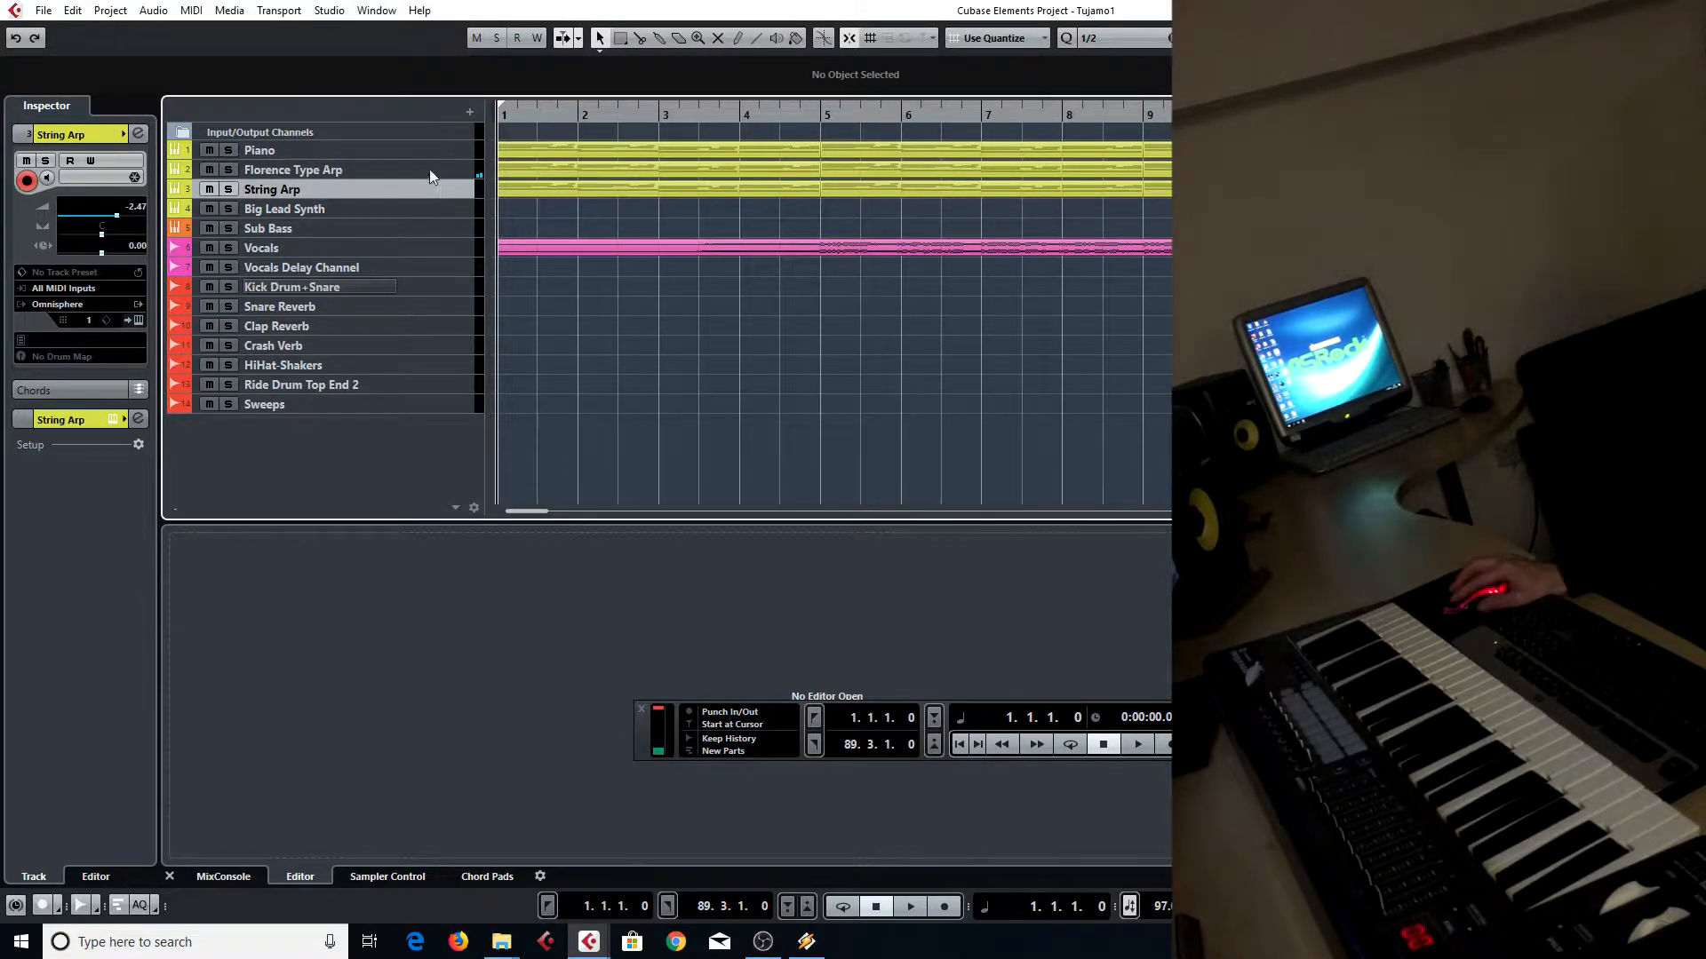
left_click(432, 152)
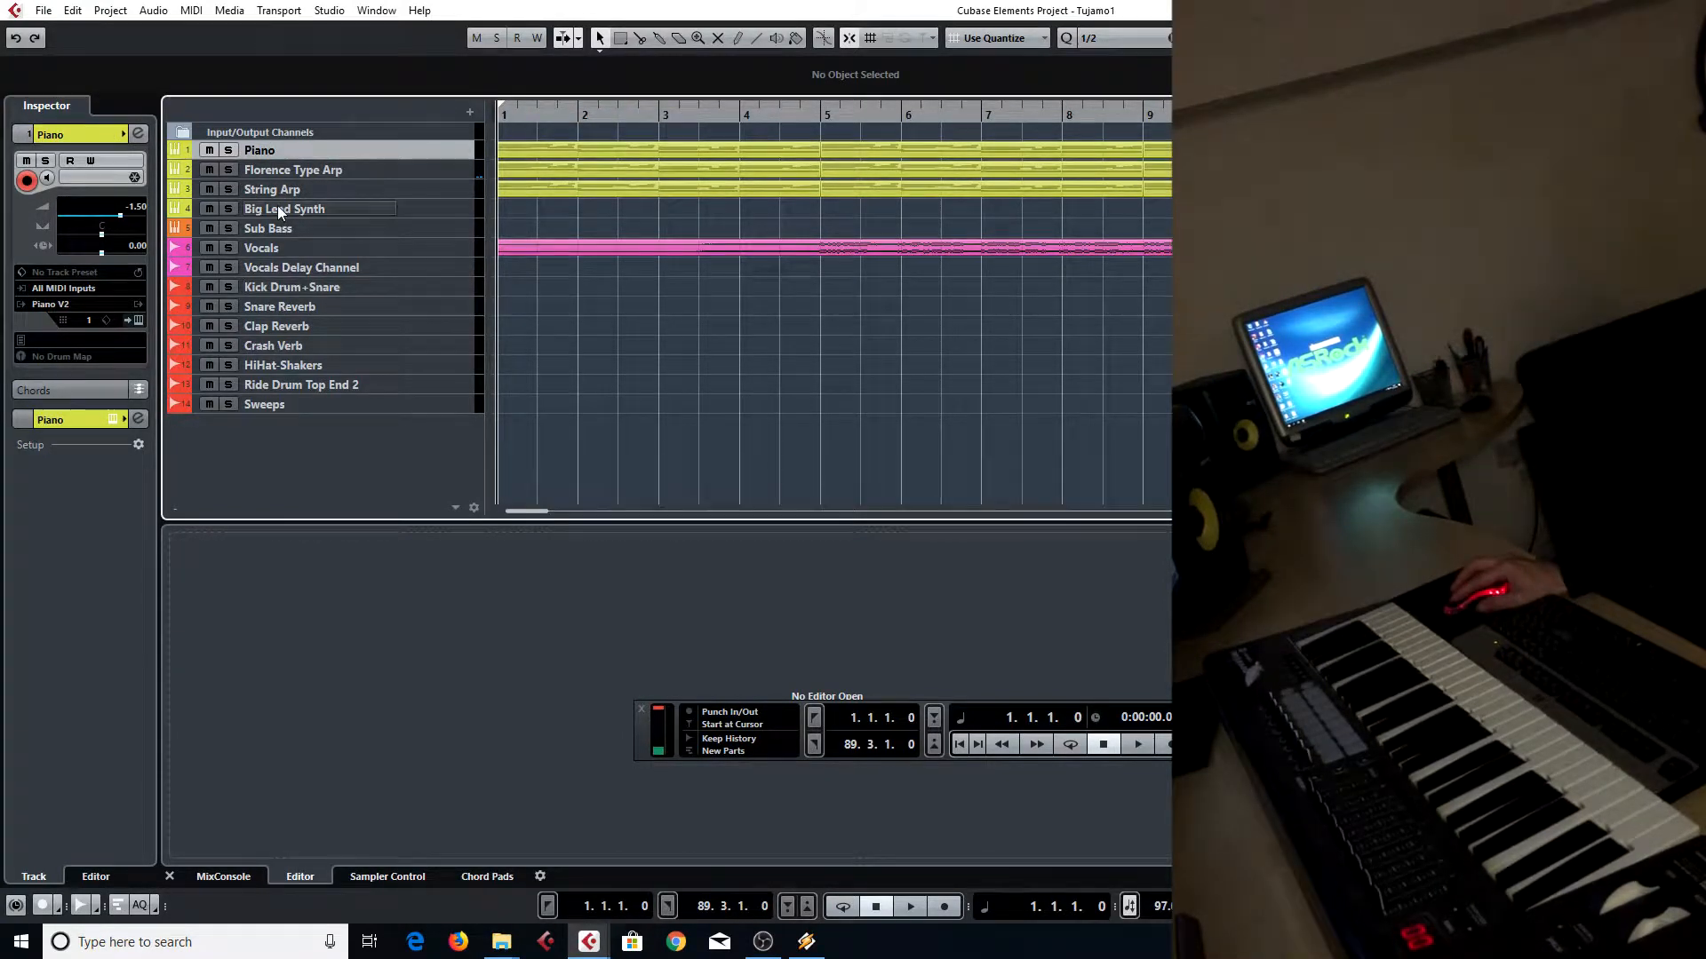
Open the Florence Type Arp track's Omnisphere instrument, look through its ARP + BPM patch list, and close the window
left_click(451, 169)
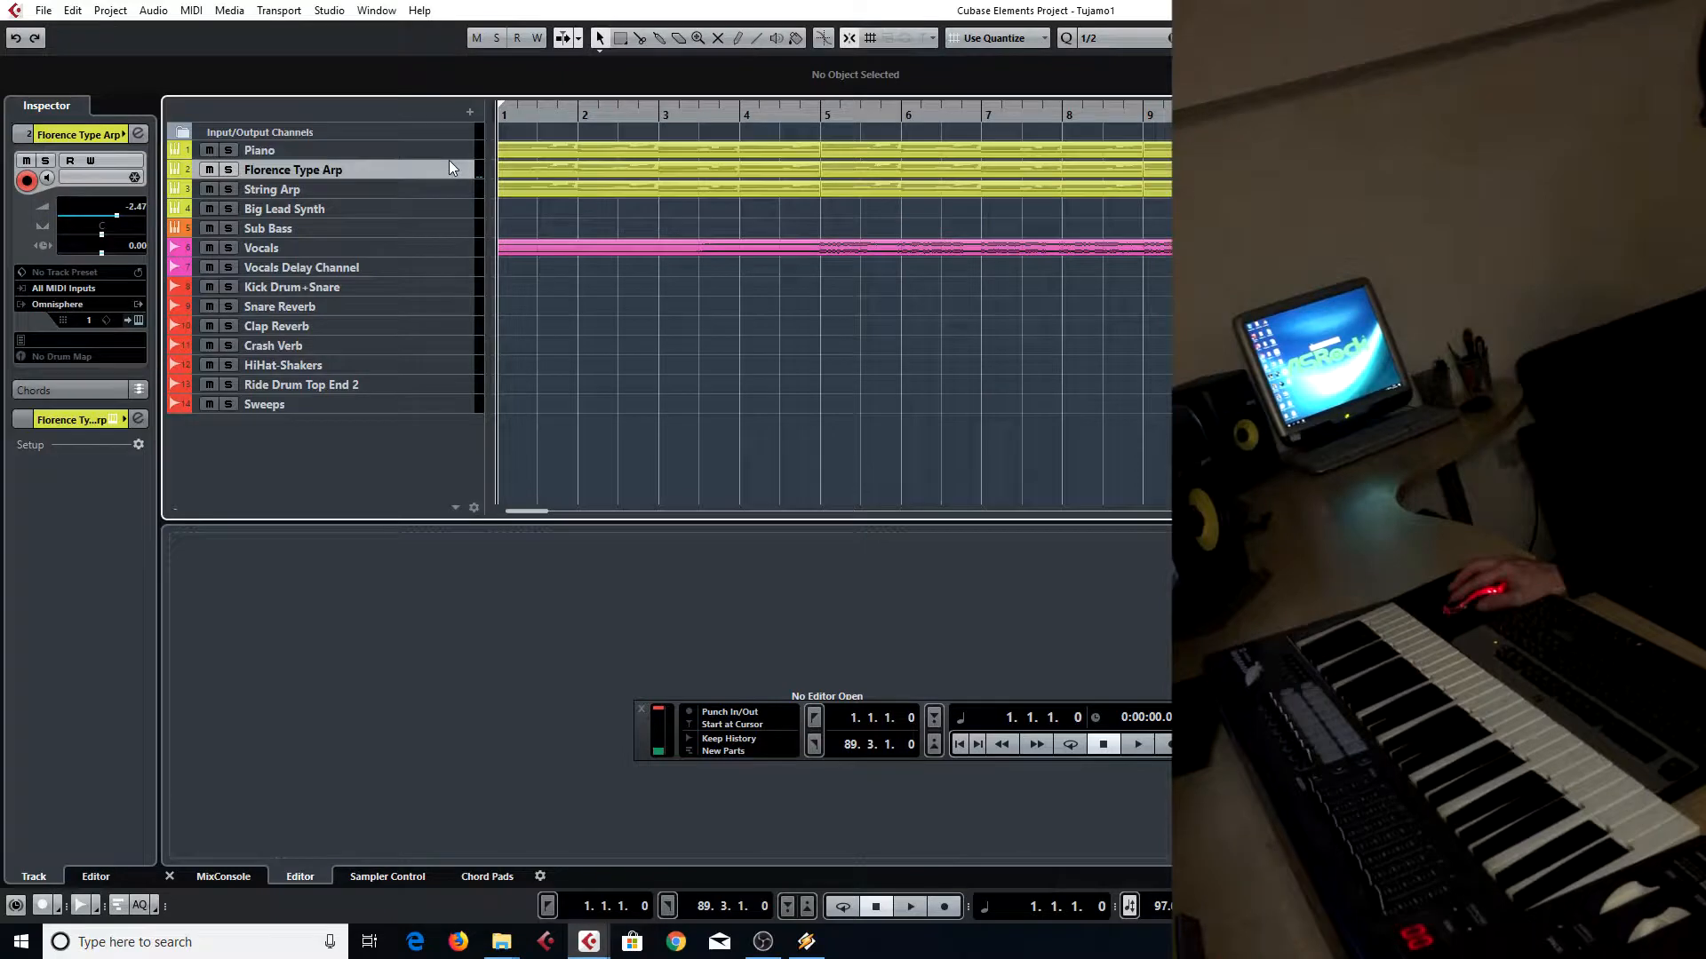
left_click(138, 321)
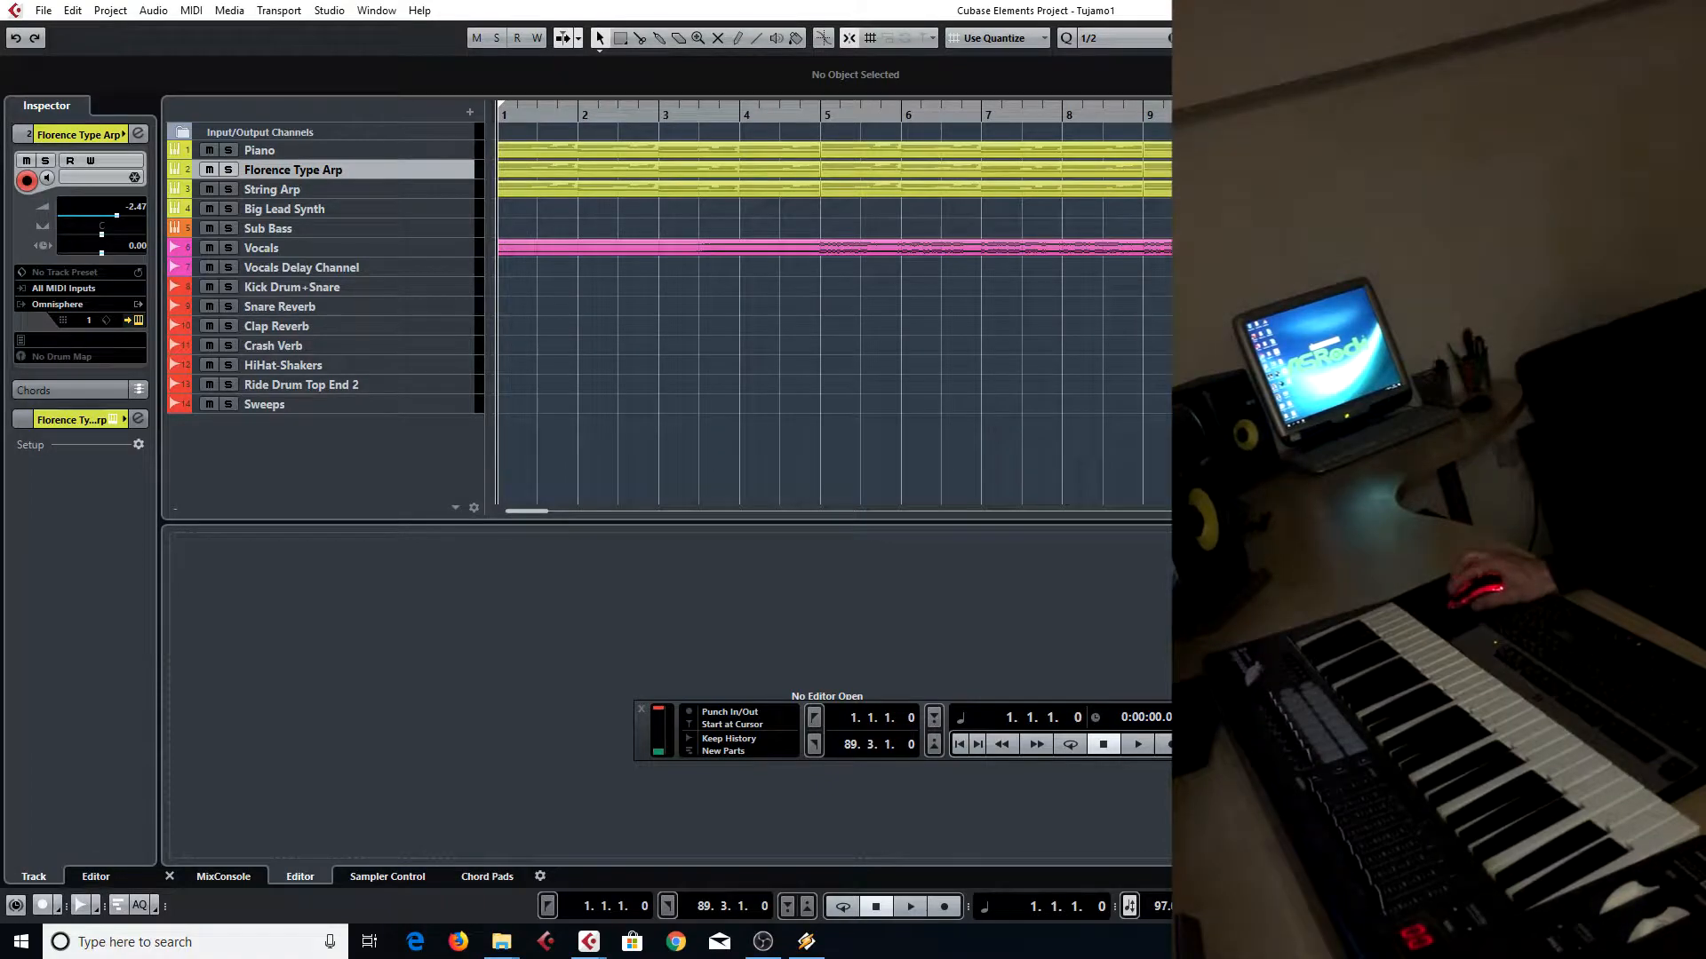
left_click_drag(1457, 98, 654, 164)
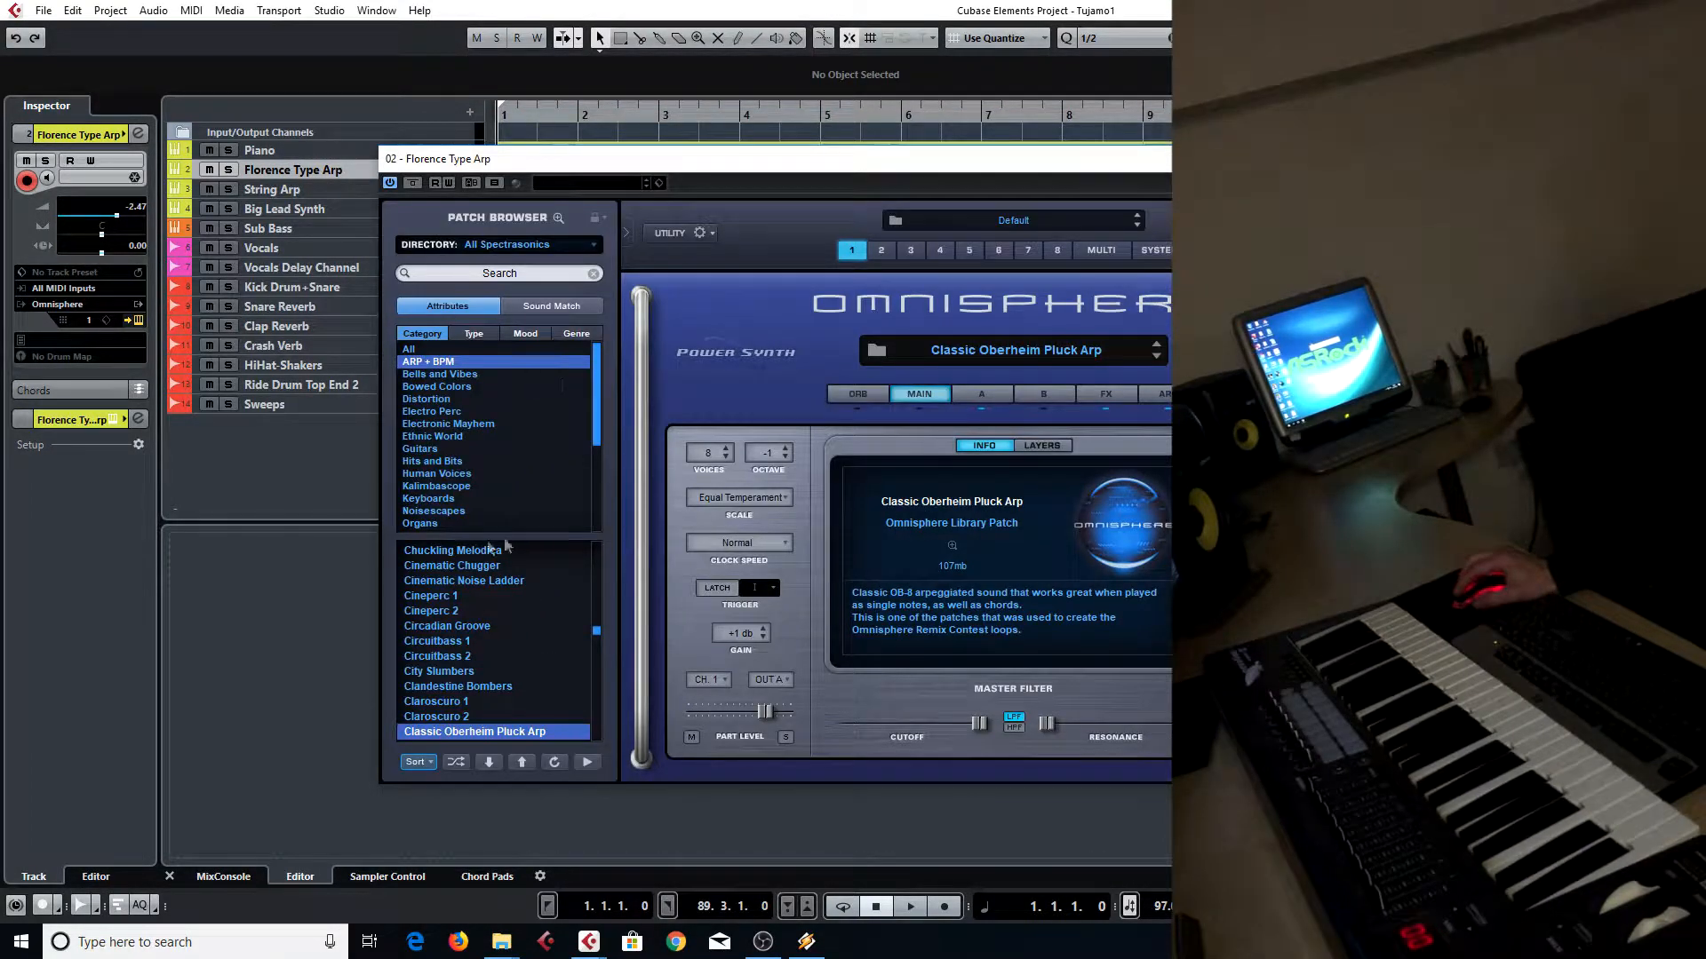
scroll(596, 385, "down", 3)
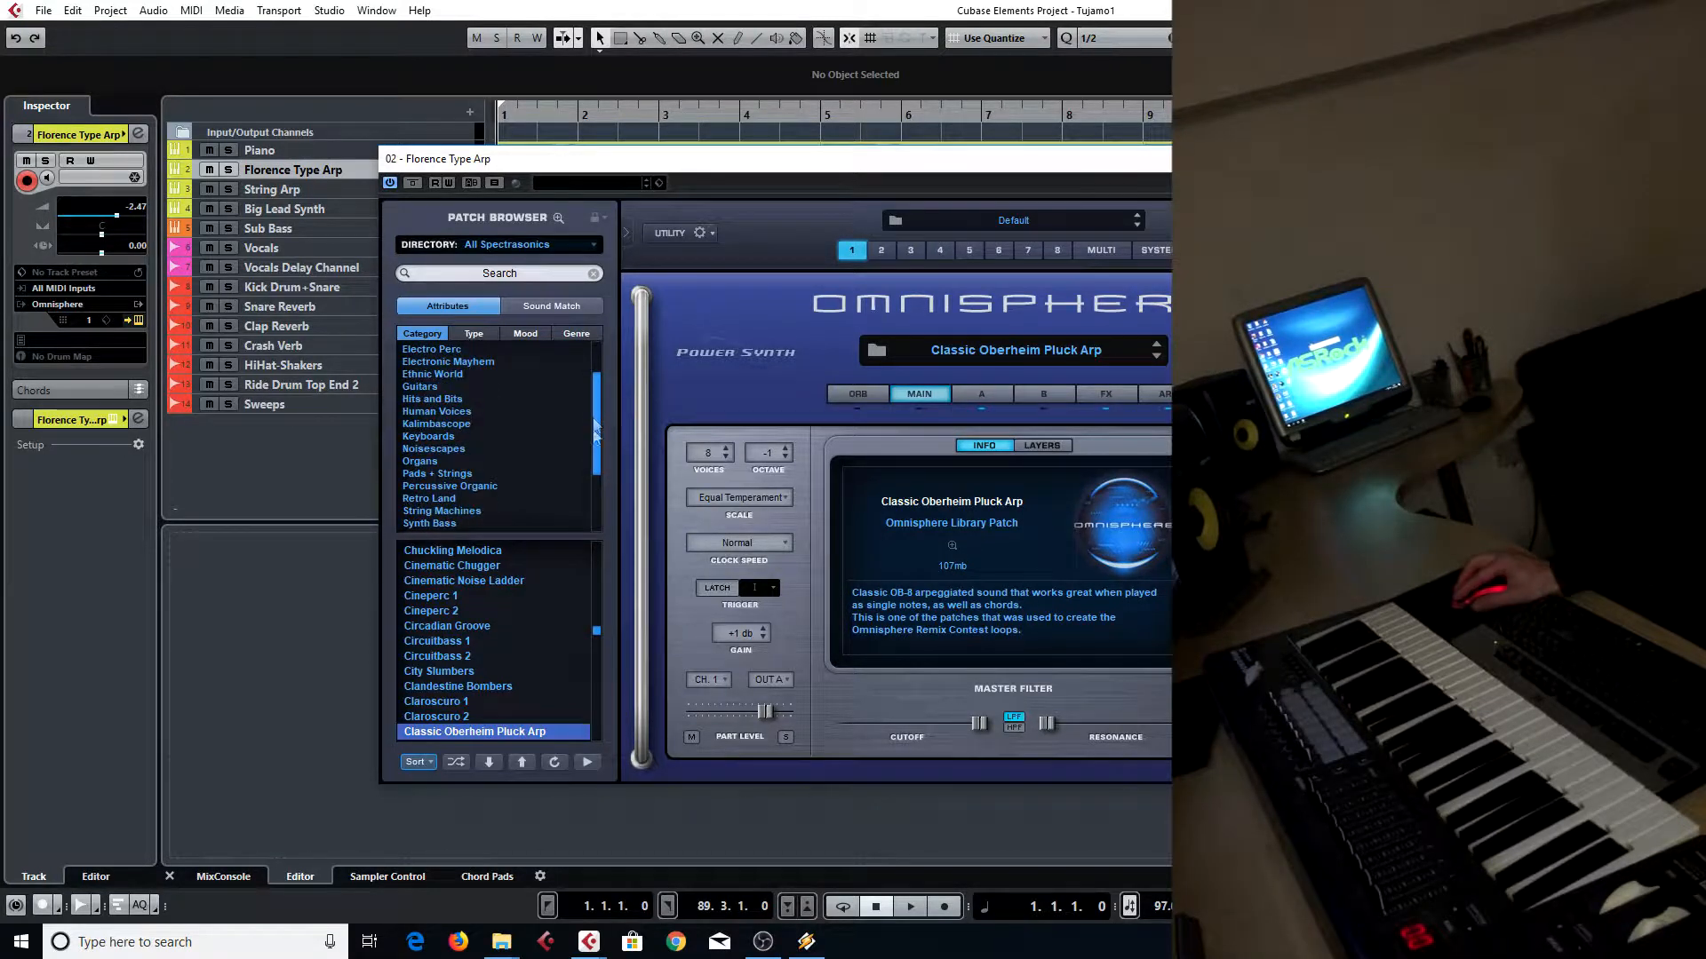
left_click_drag(597, 633, 597, 629)
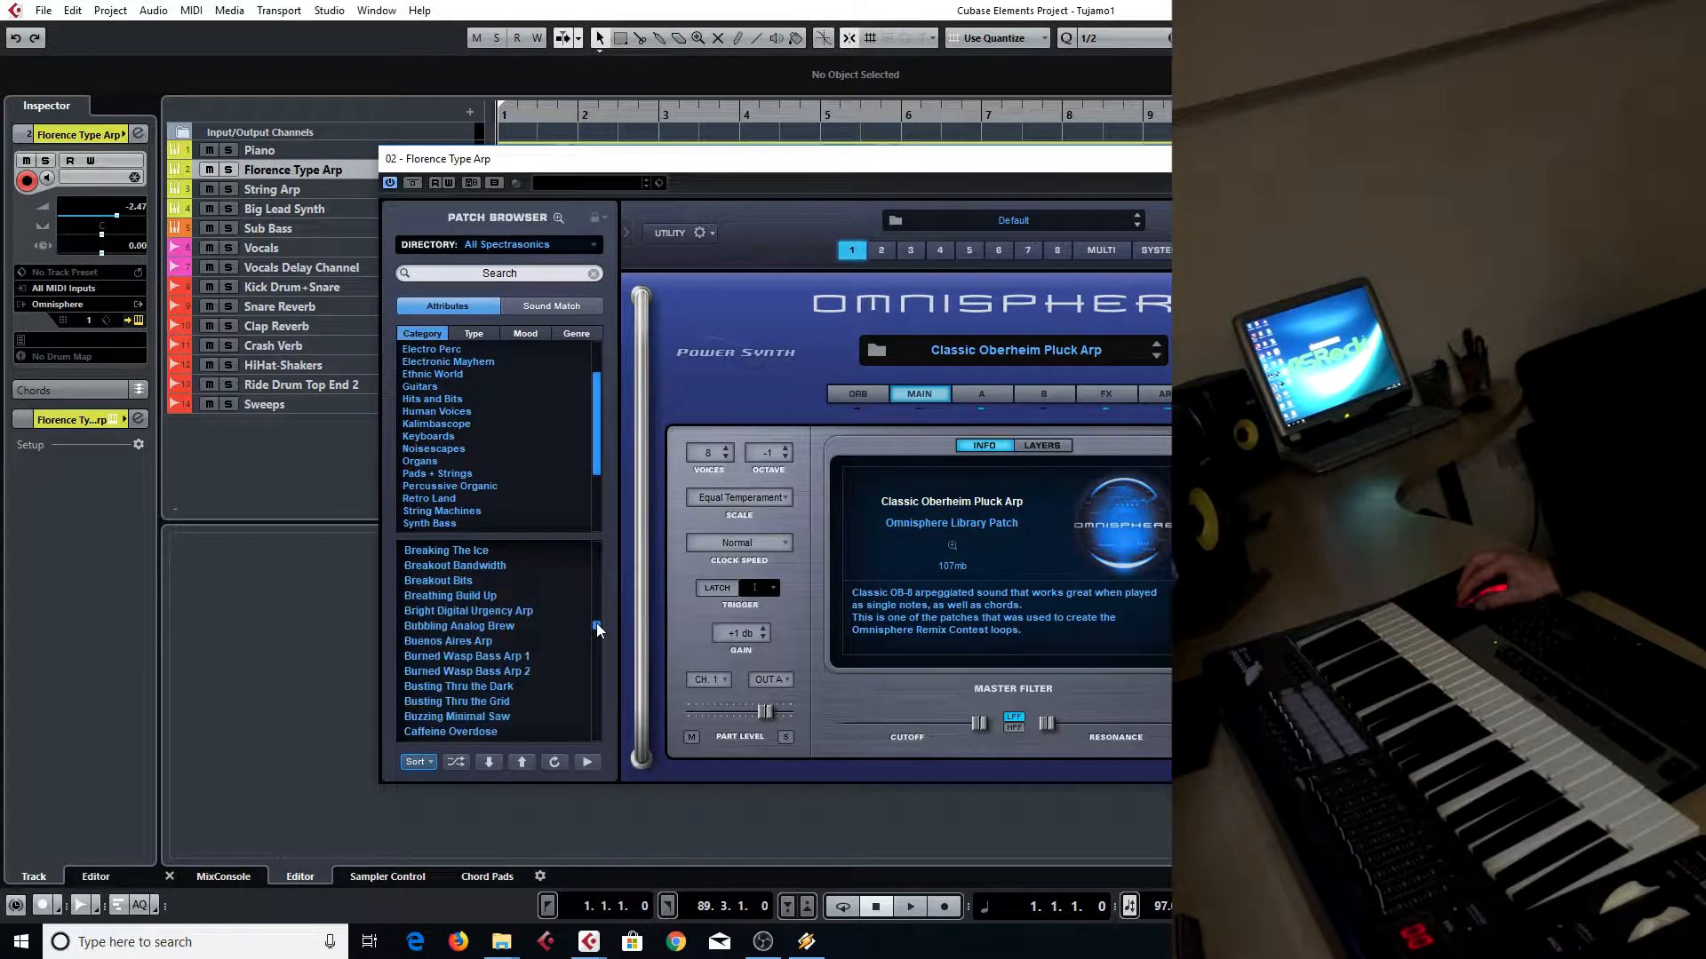
scroll(595, 627, "down", 10)
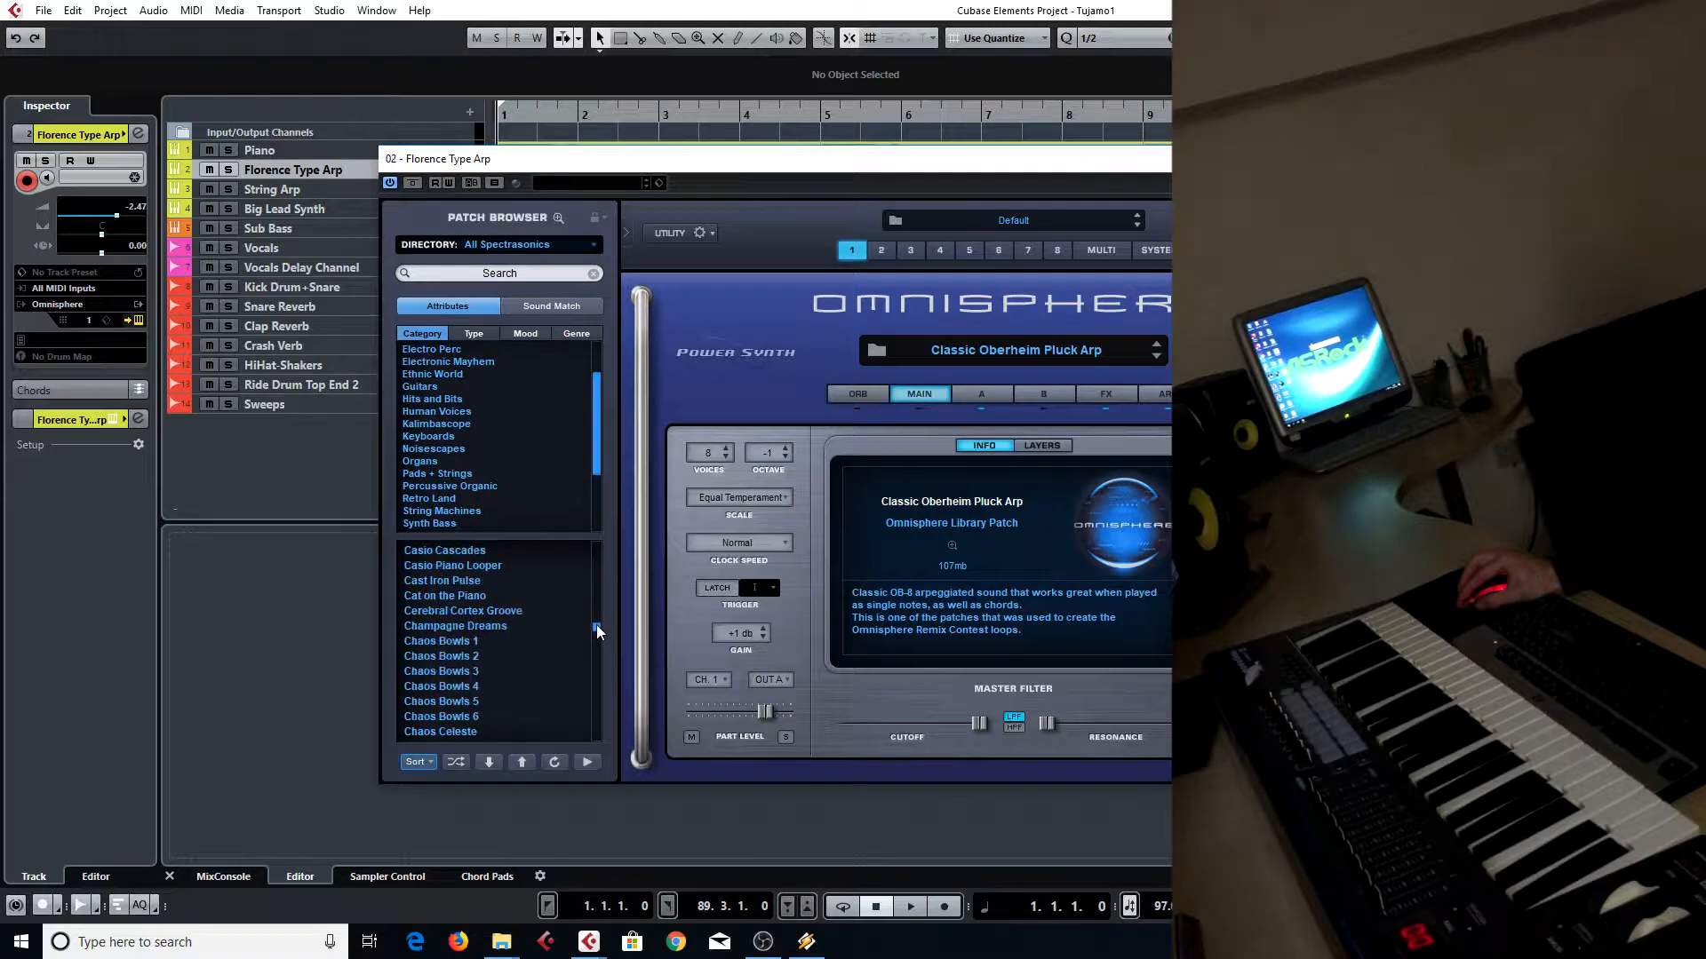
left_click_drag(596, 614, 596, 610)
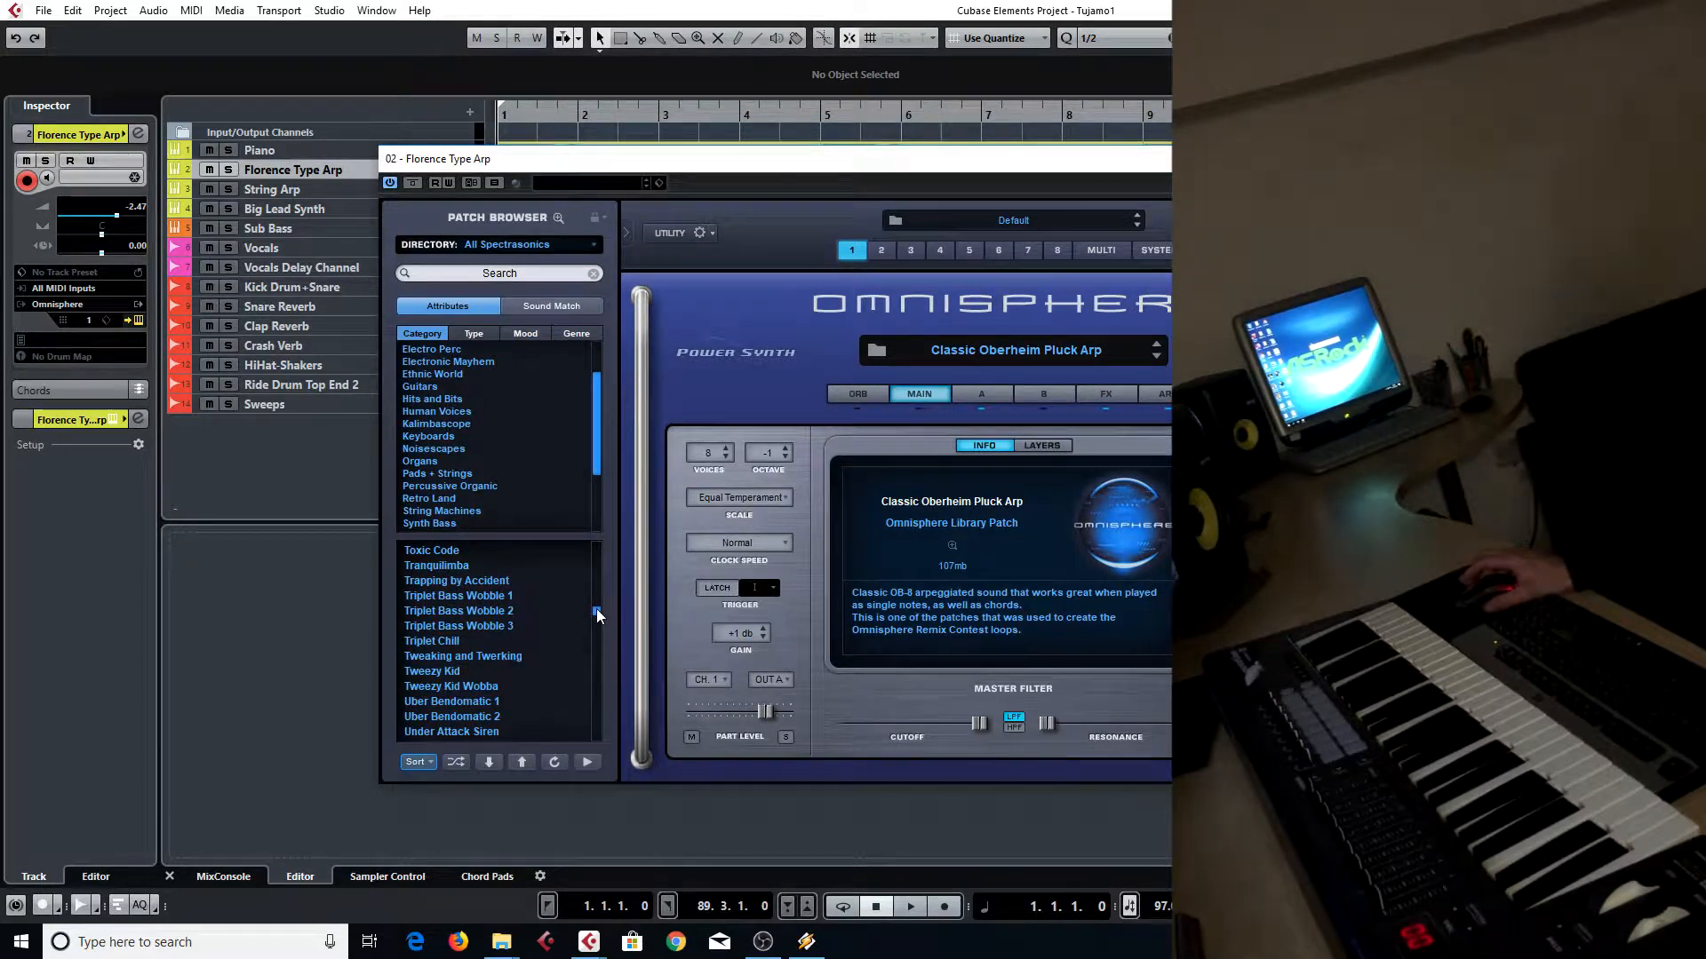
left_click_drag(814, 183, 949, 191)
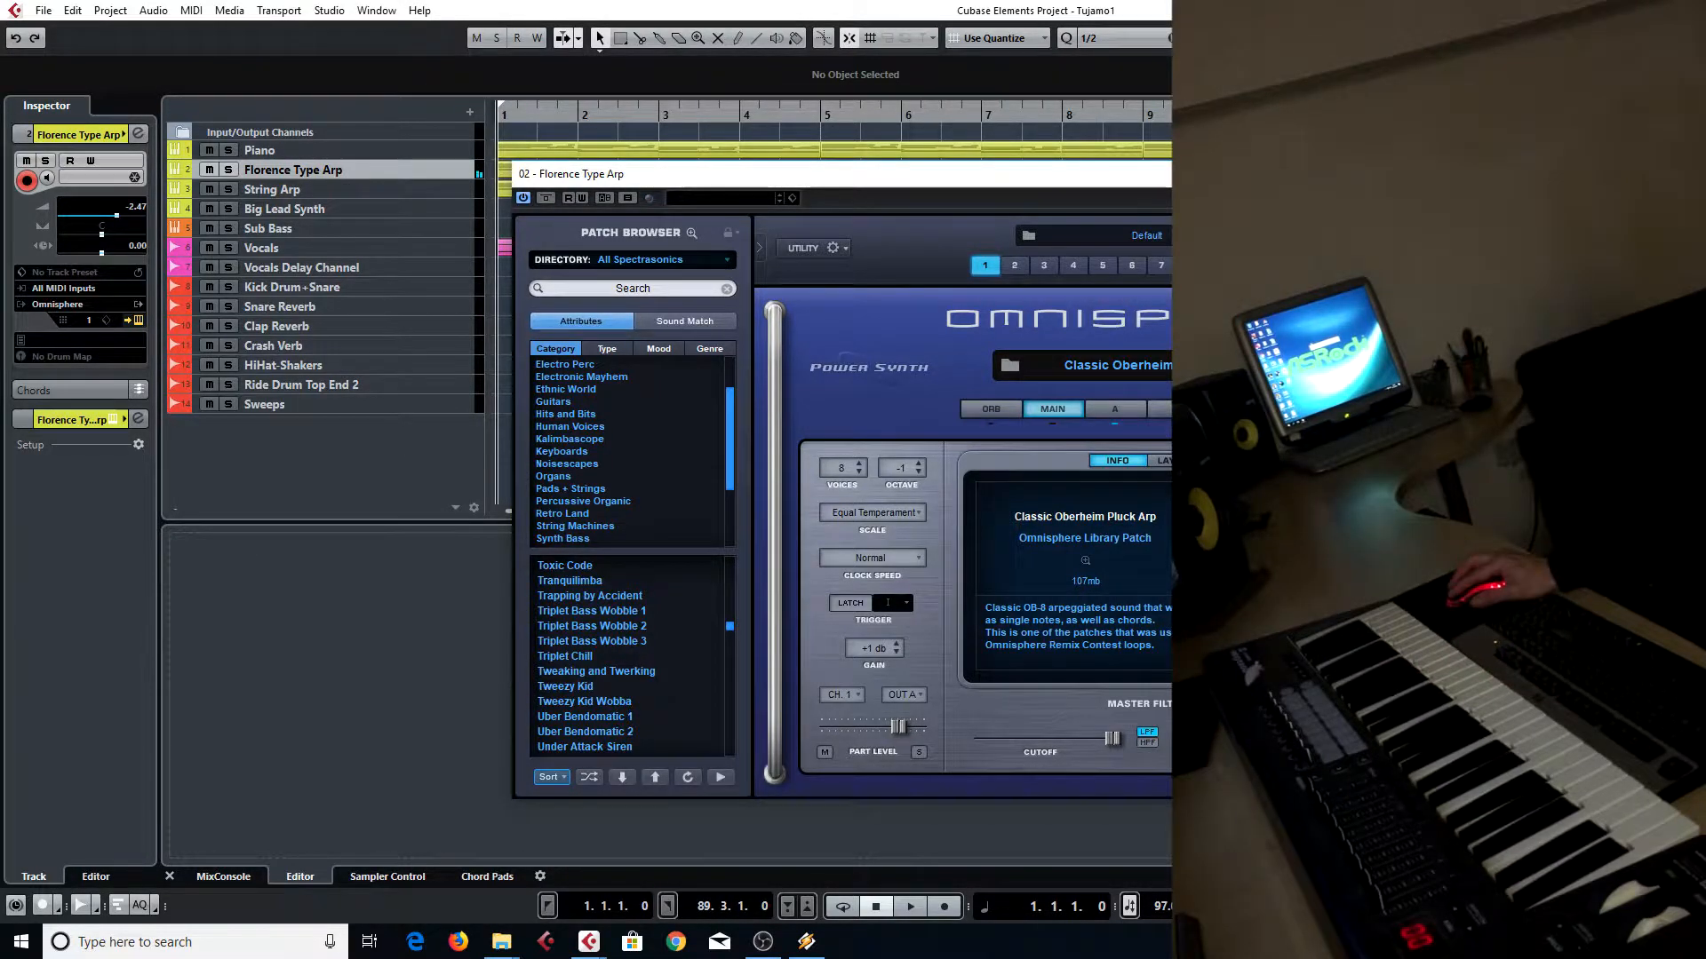
left_click(2, 241)
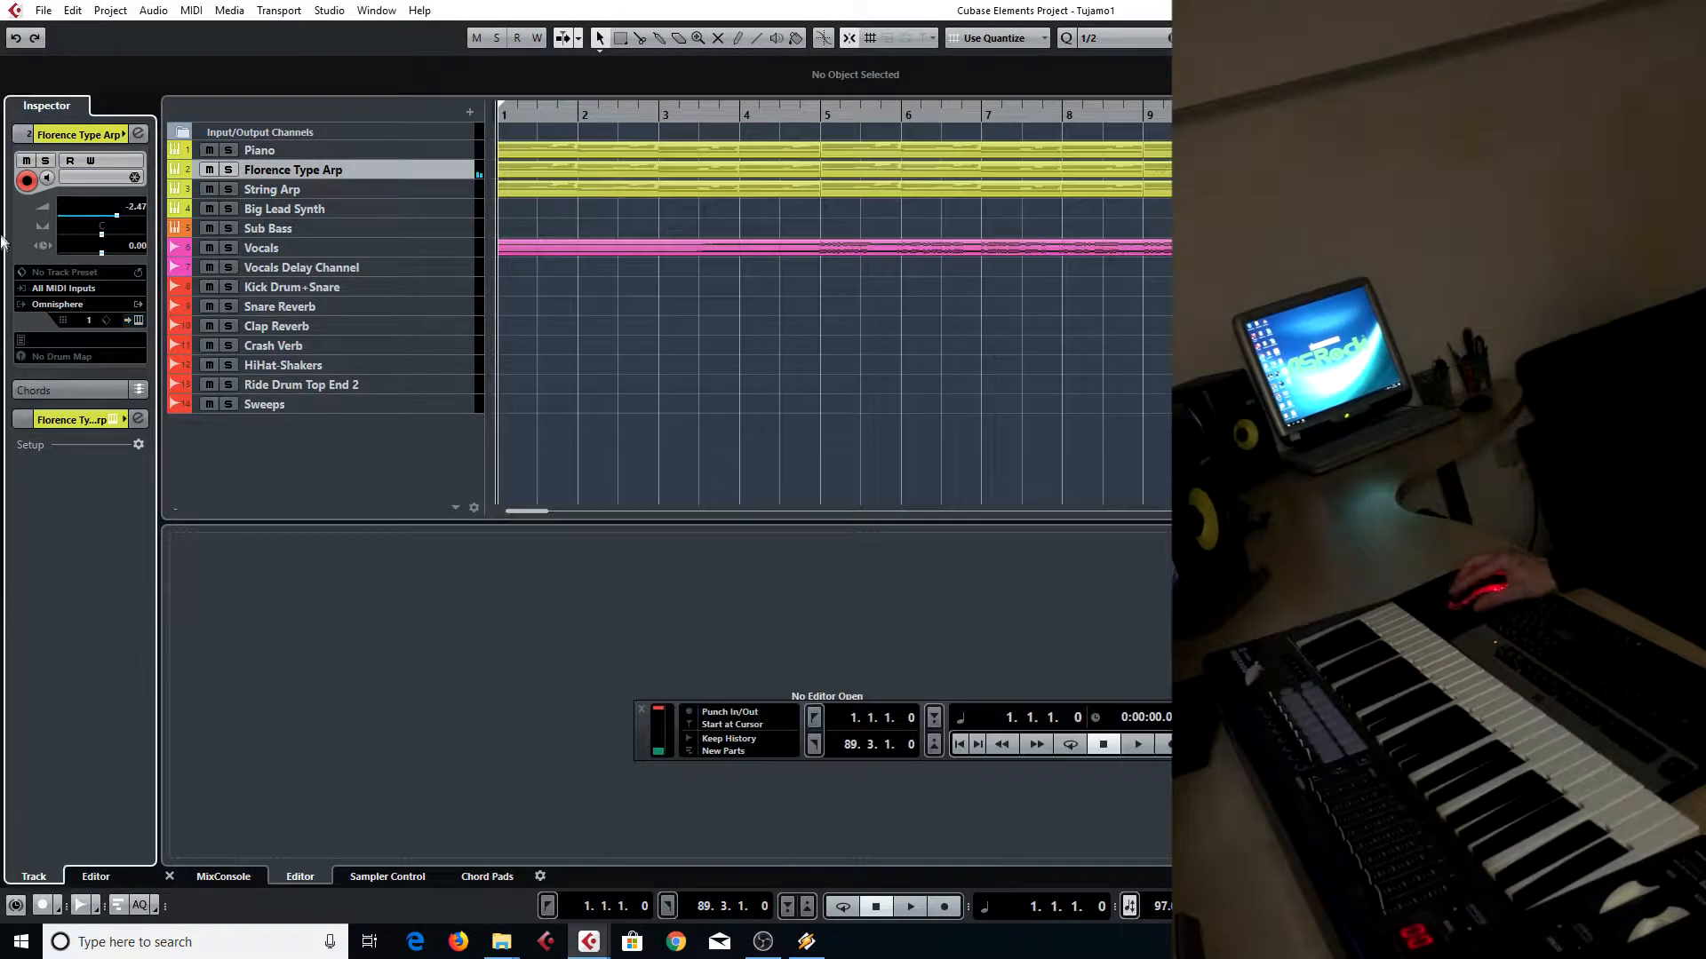
Audition the String Arp track, and view the Big Lead Synth track's Omnisphere patch before closing its window
left_click(415, 192)
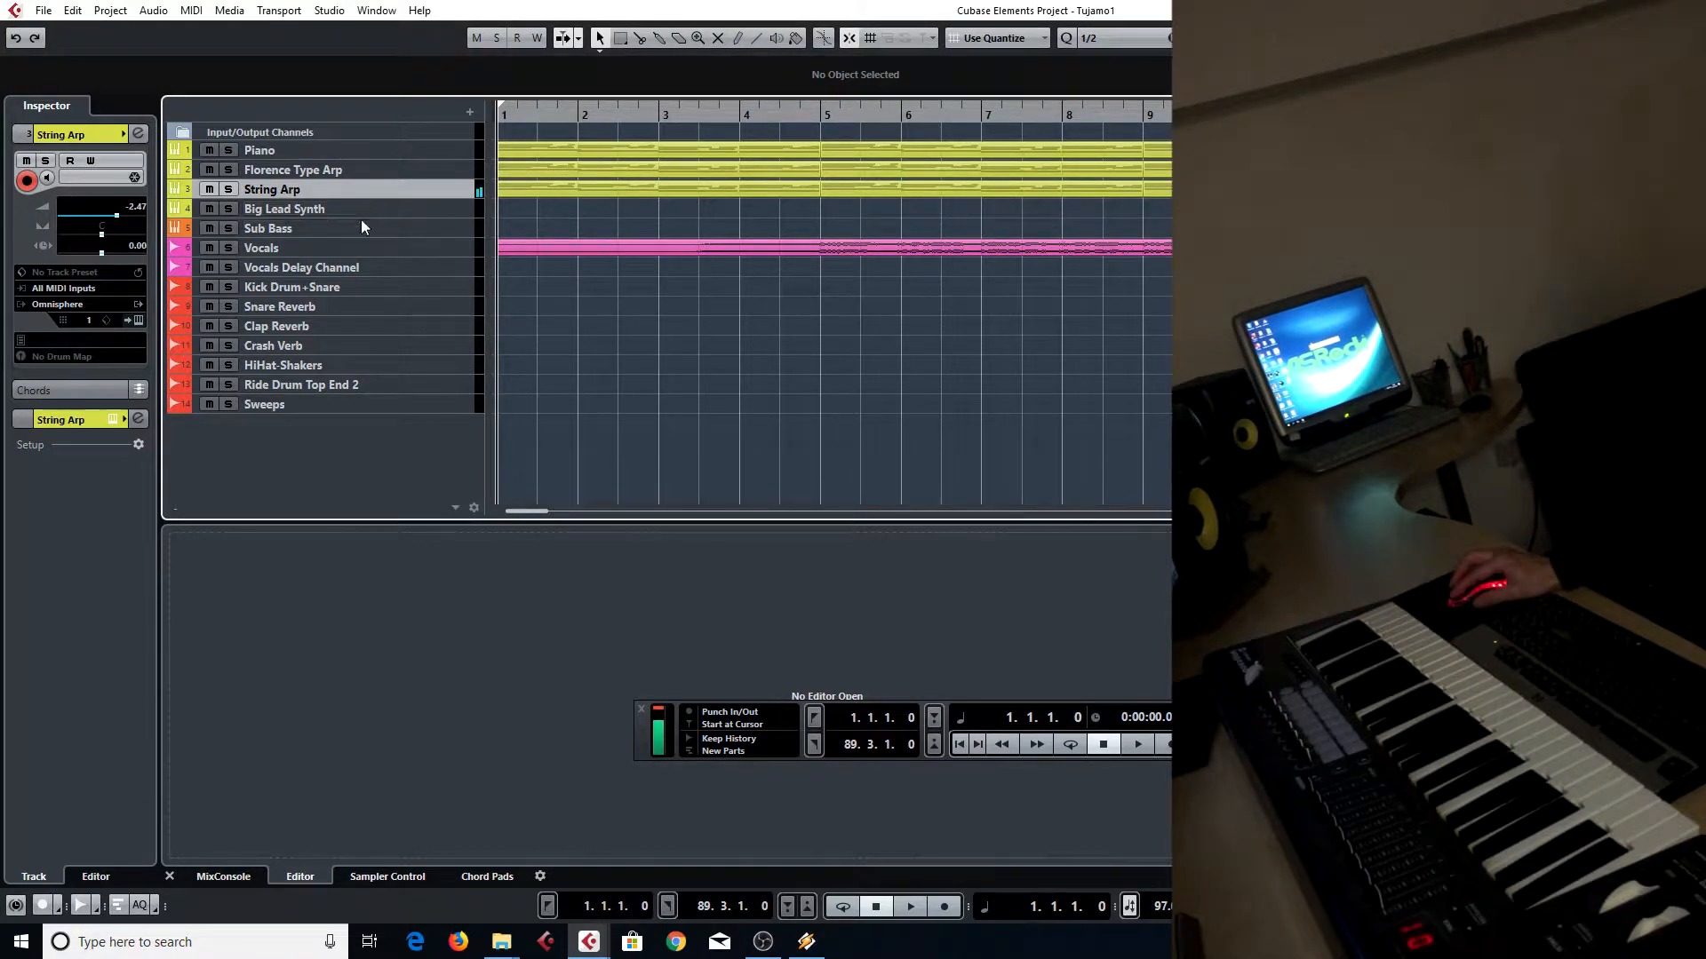
left_click(413, 210)
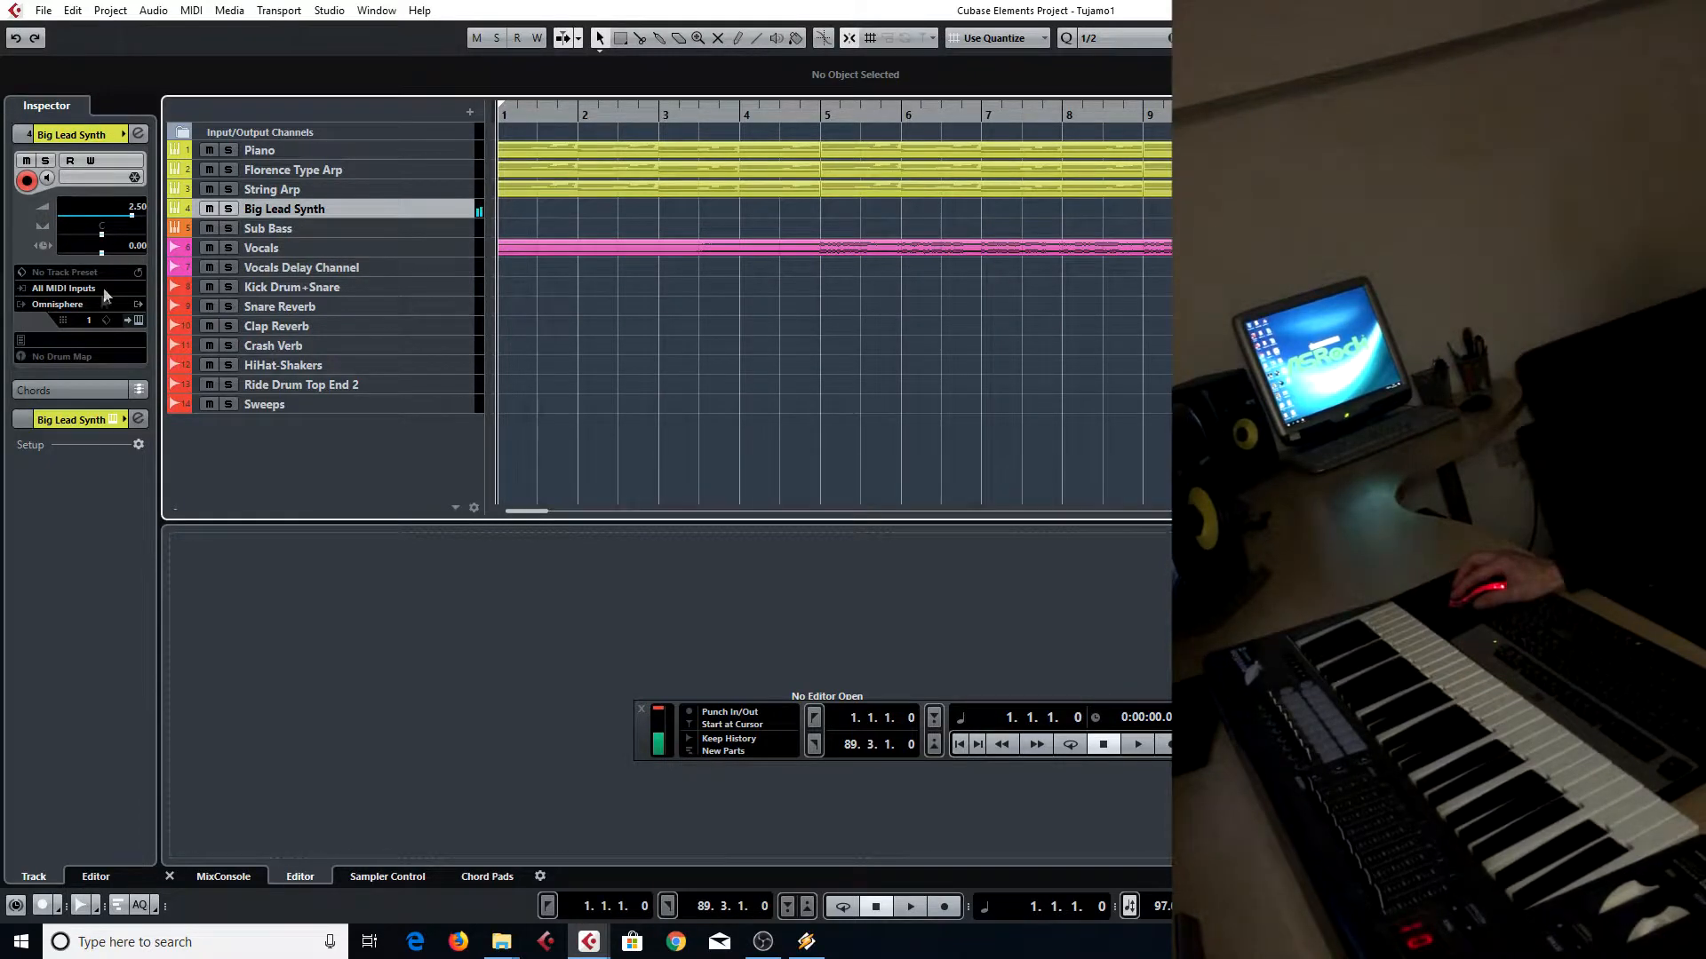
left_click(138, 322)
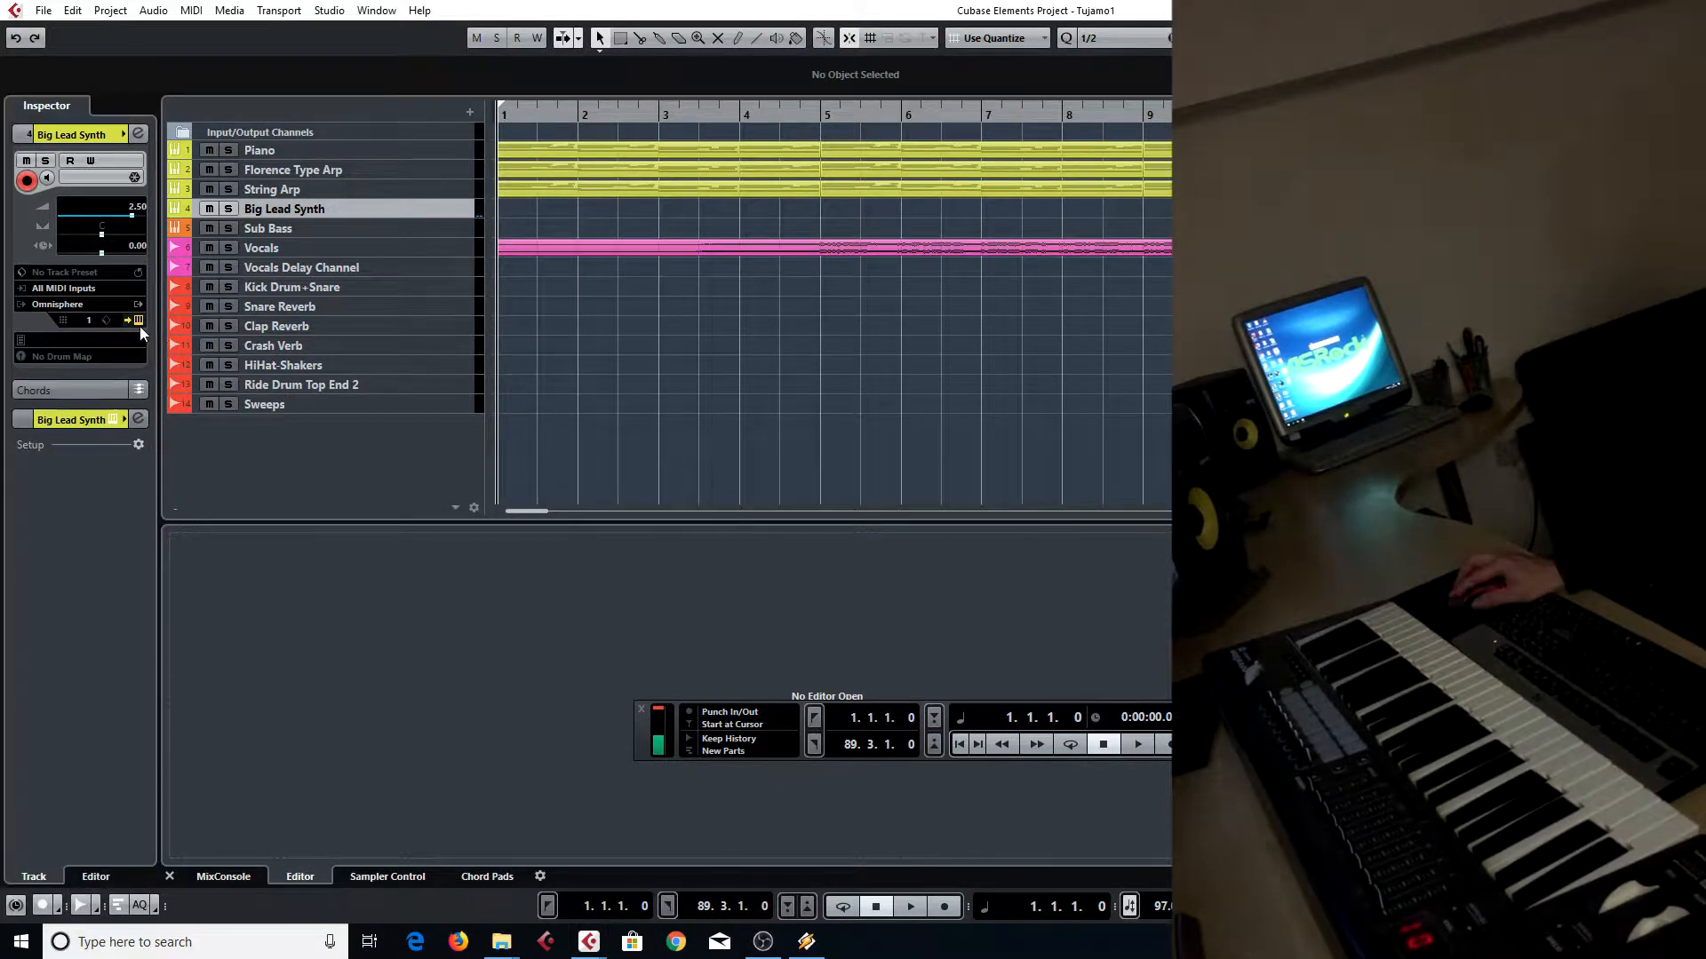
left_click_drag(1550, 186, 776, 185)
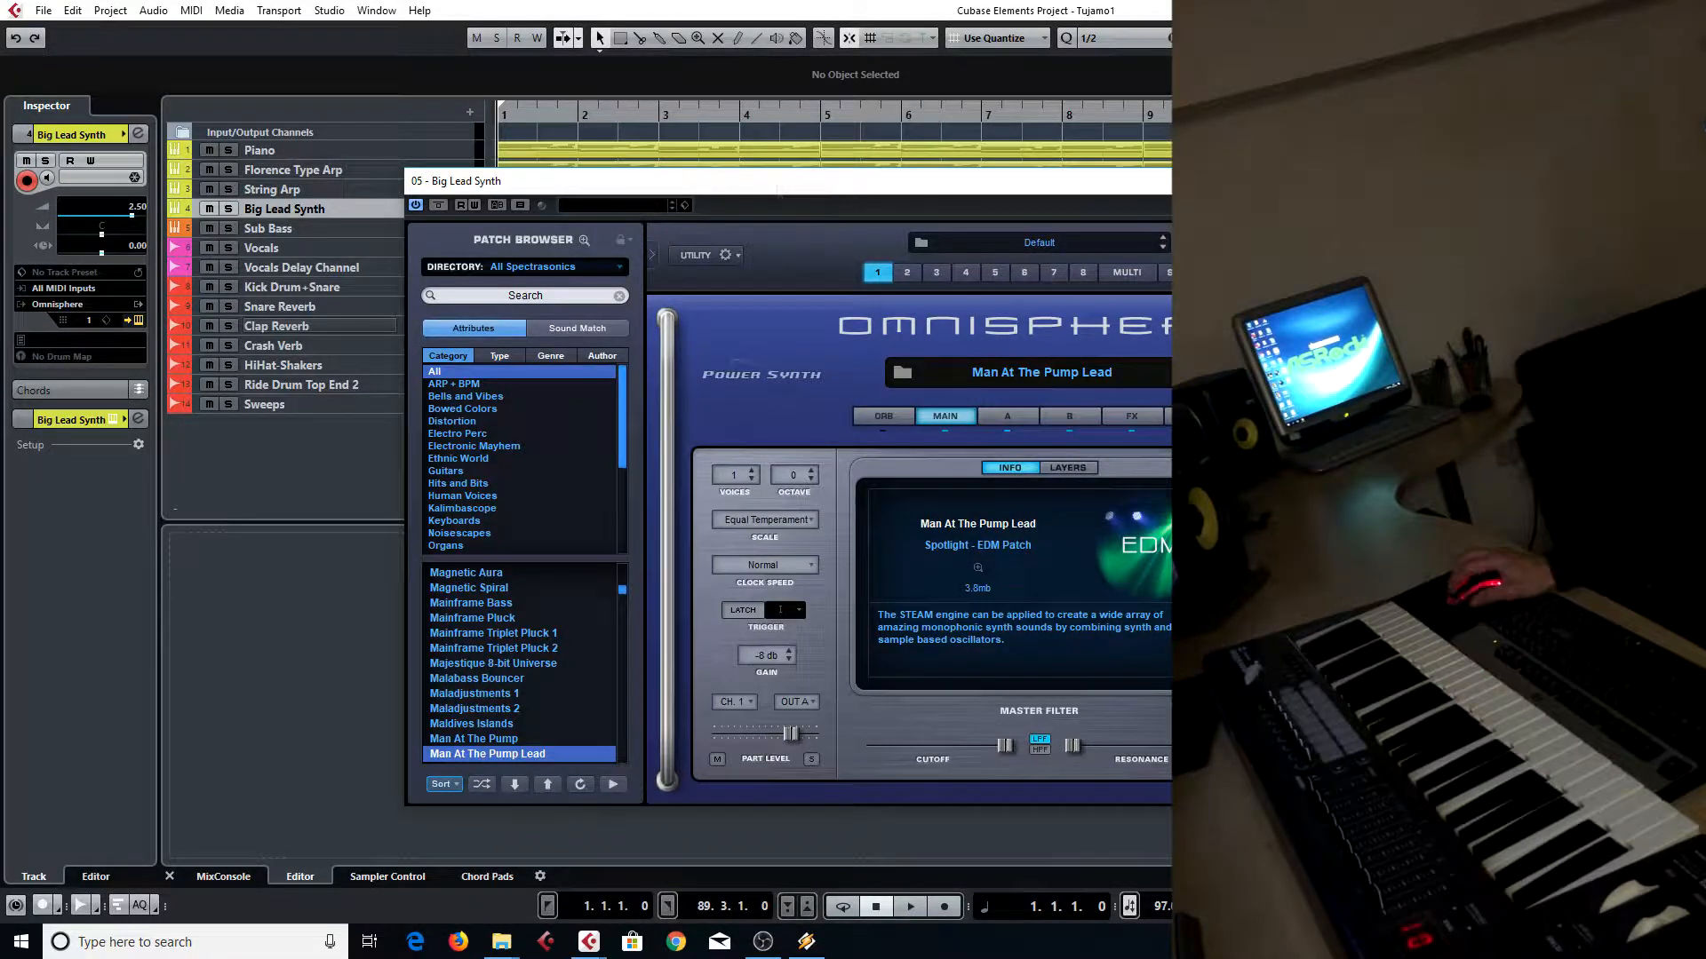
left_click(1412, 180)
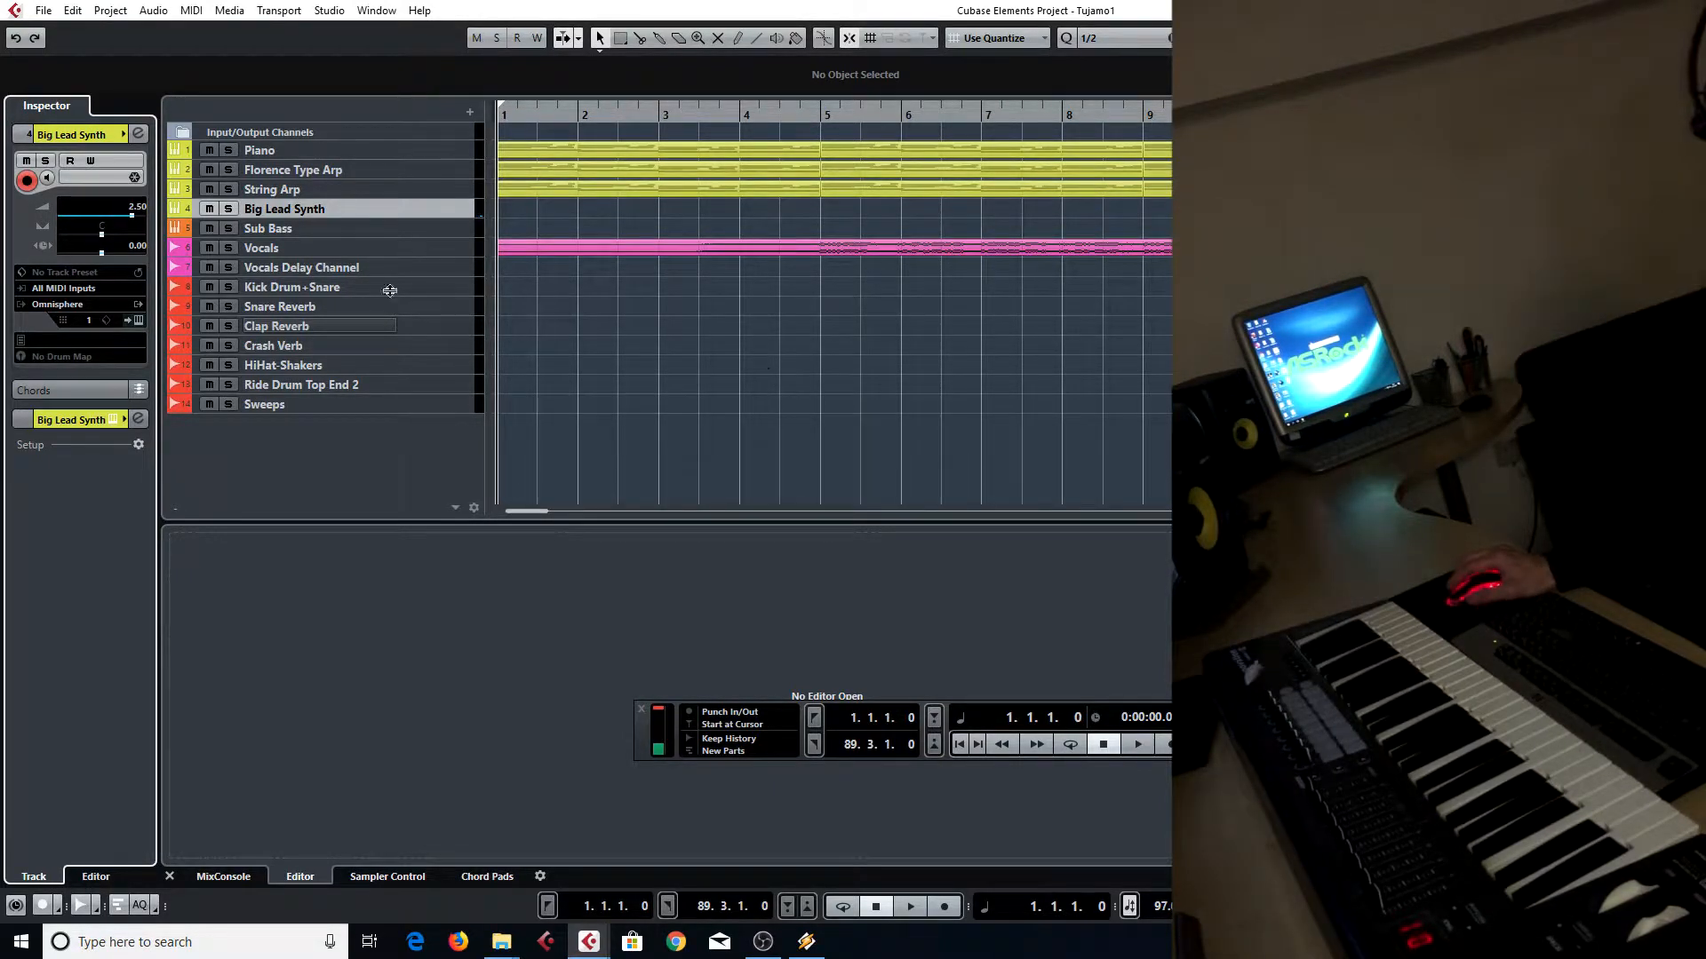
Select the Sub Bass track and open its Spire instrument to view and audition the sub bass patch
left_click(406, 233)
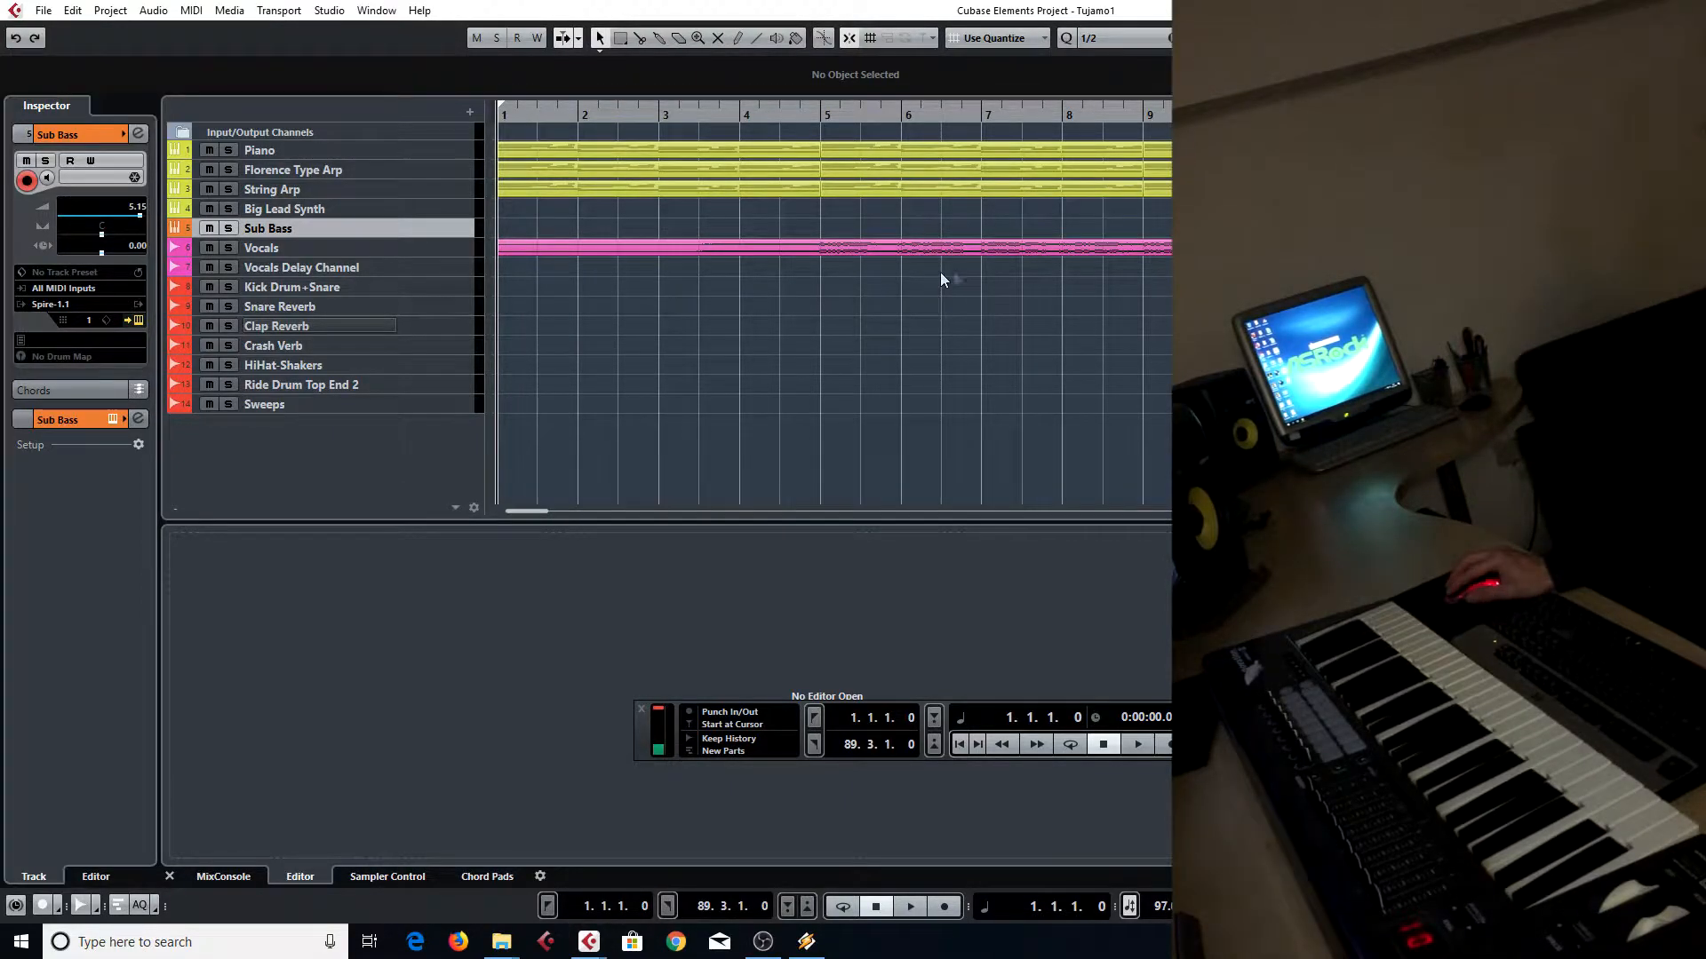
left_click_drag(653, 348, 859, 213)
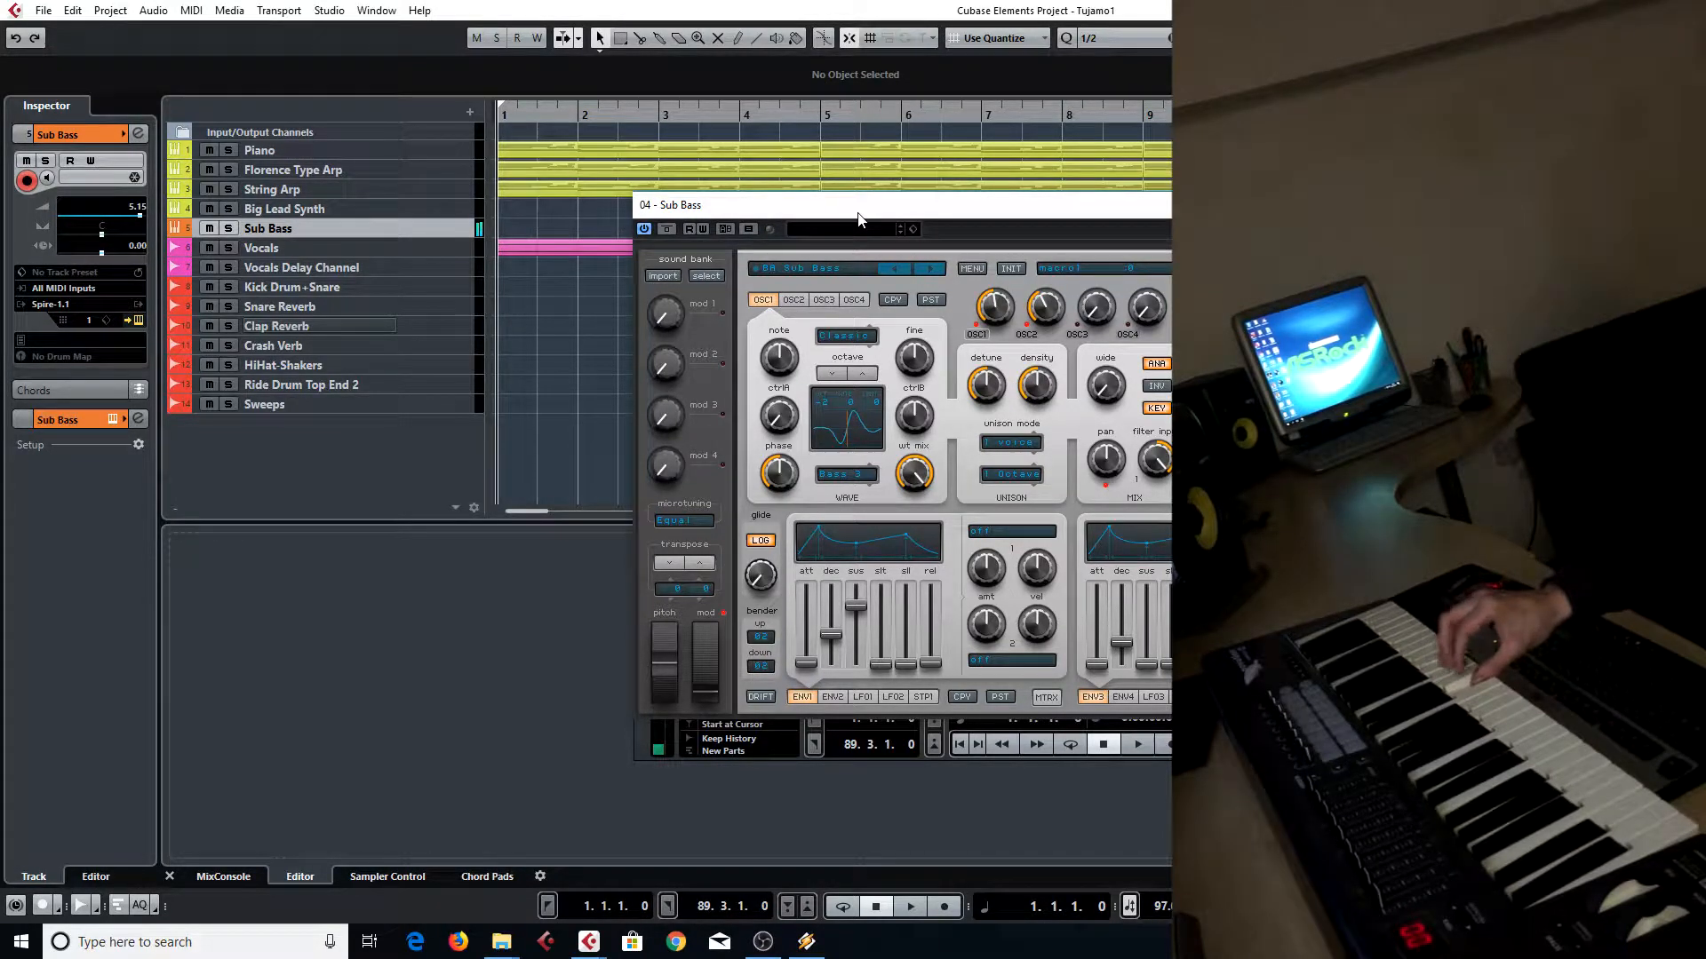
left_click(139, 320)
left_click(138, 321)
left_click(354, 228)
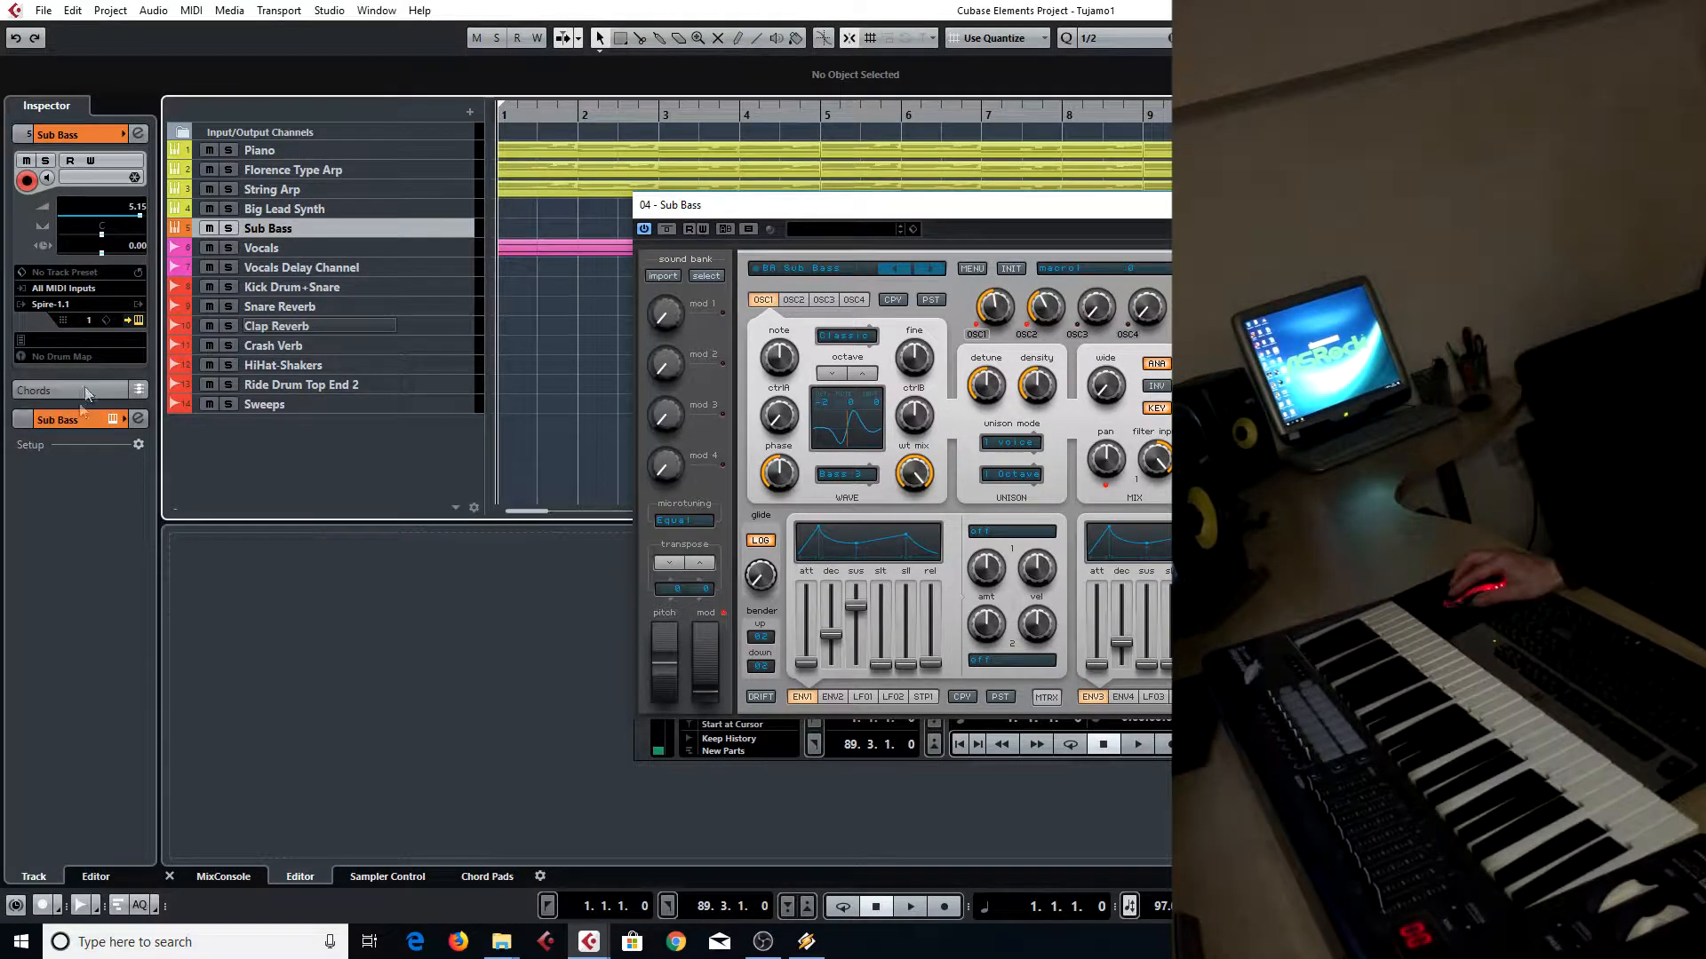
Open the Neutron 2 Equalizer from the Sub Bass audio inserts, and bypass and re-enable it to compare the sound
left_click(75, 420)
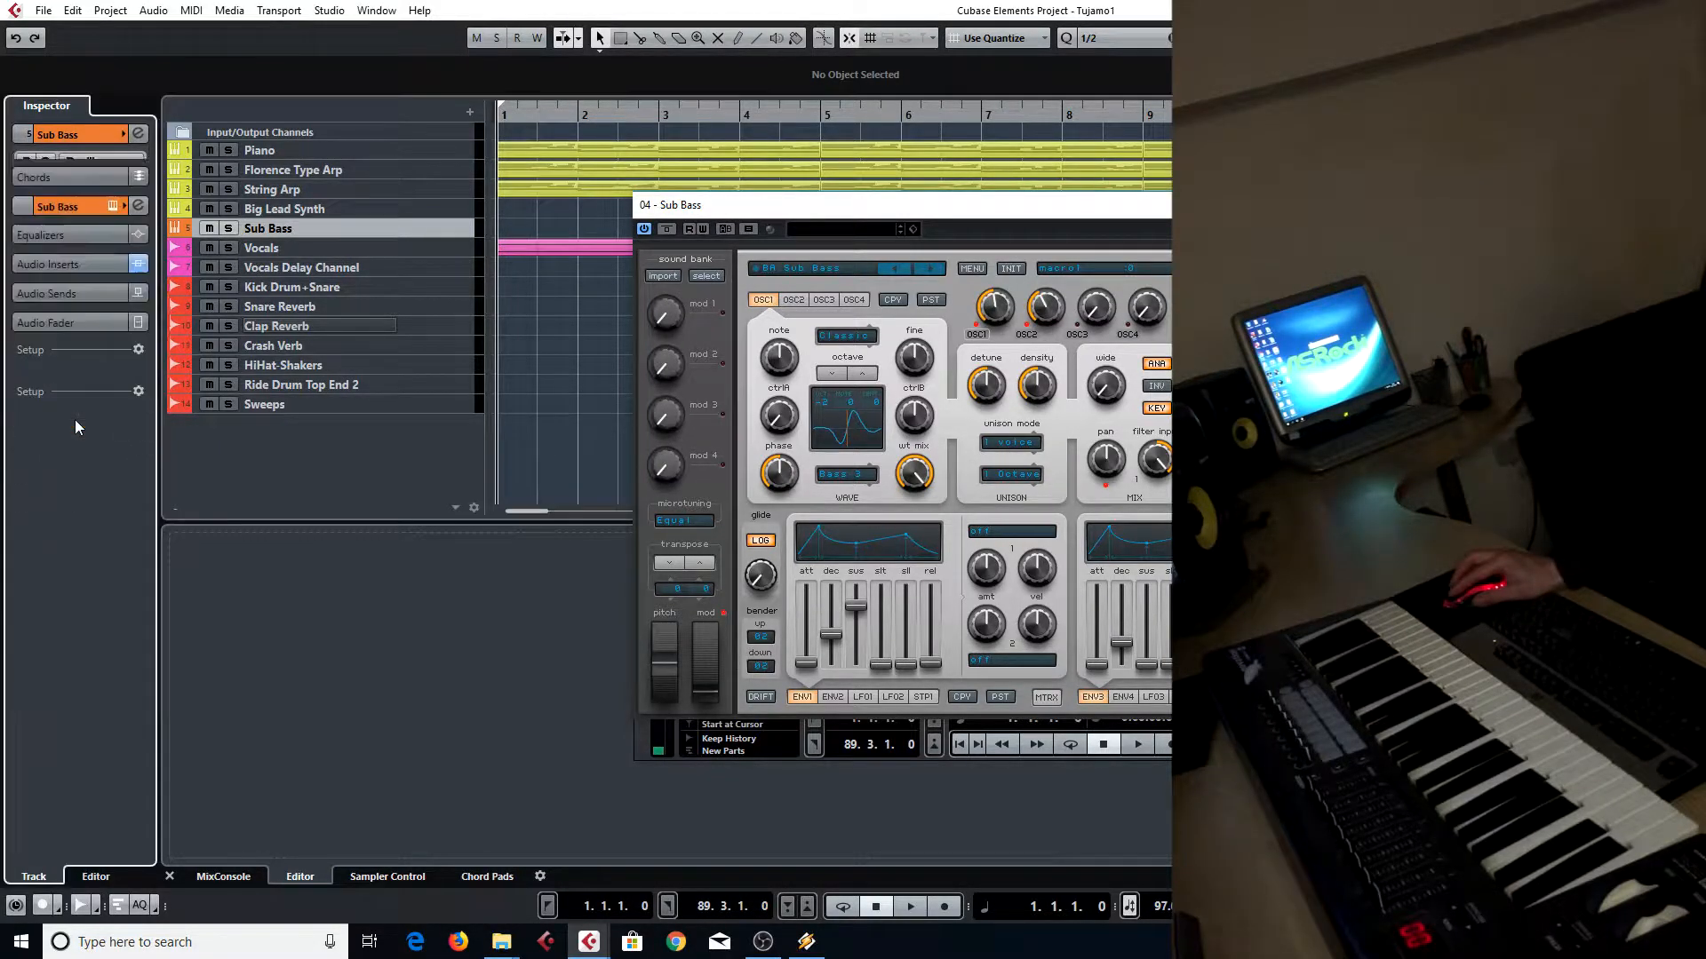
left_click(69, 253)
left_click(41, 284)
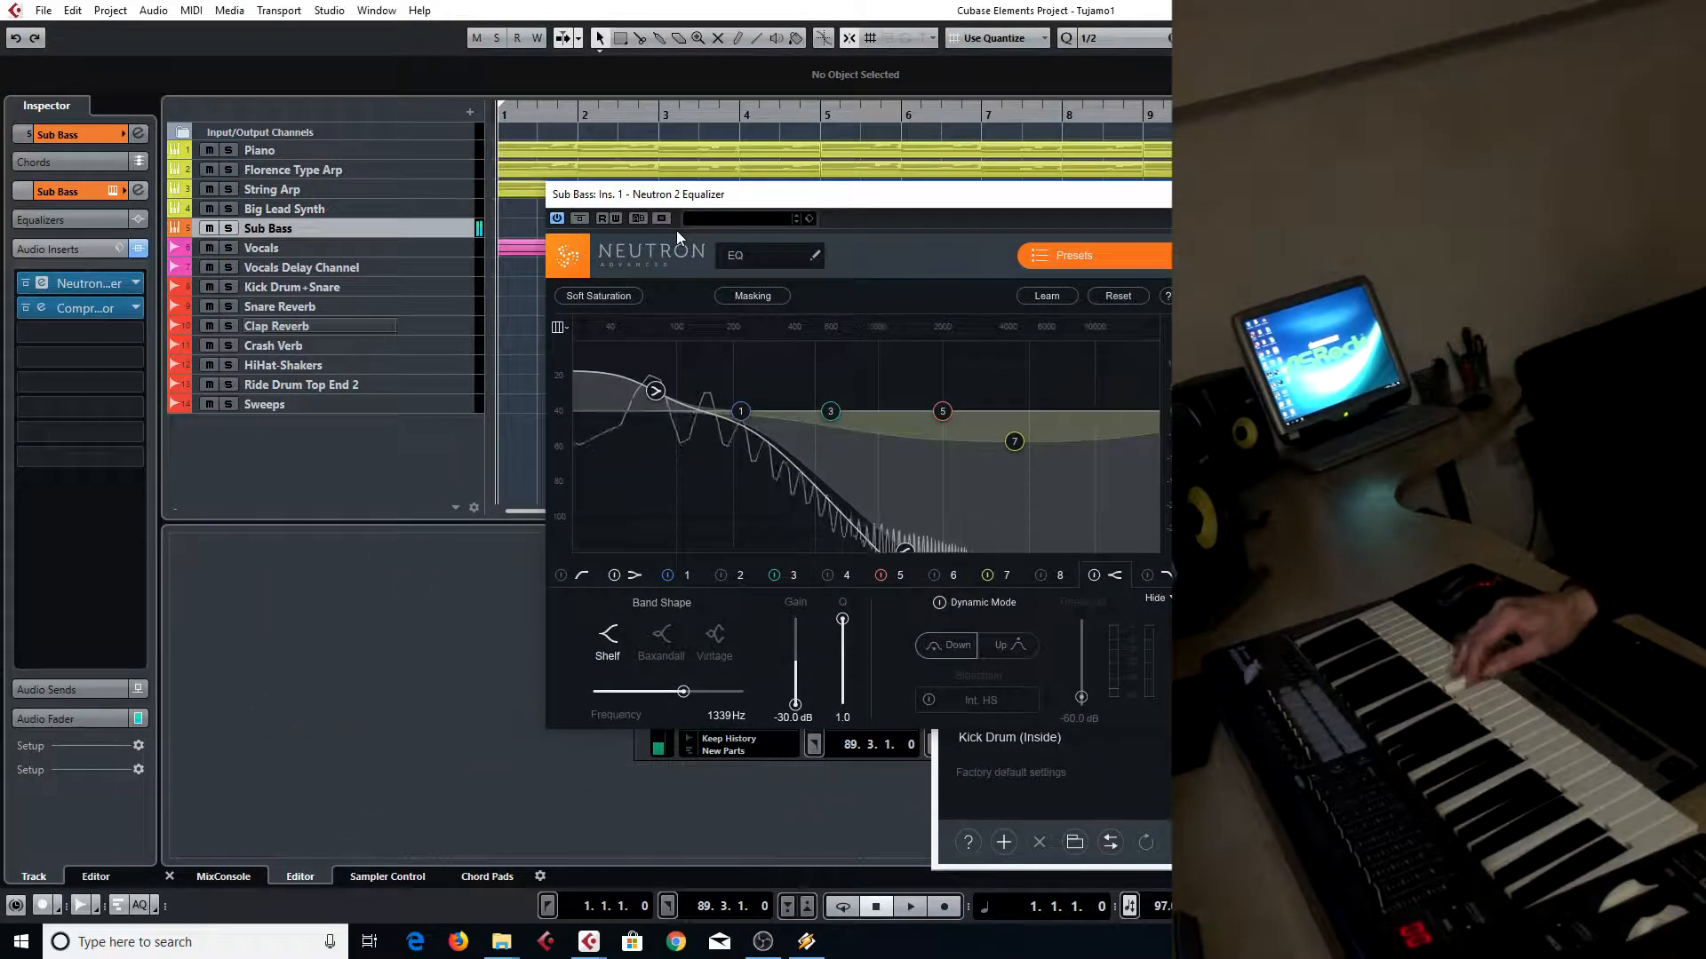
left_click(1252, 701)
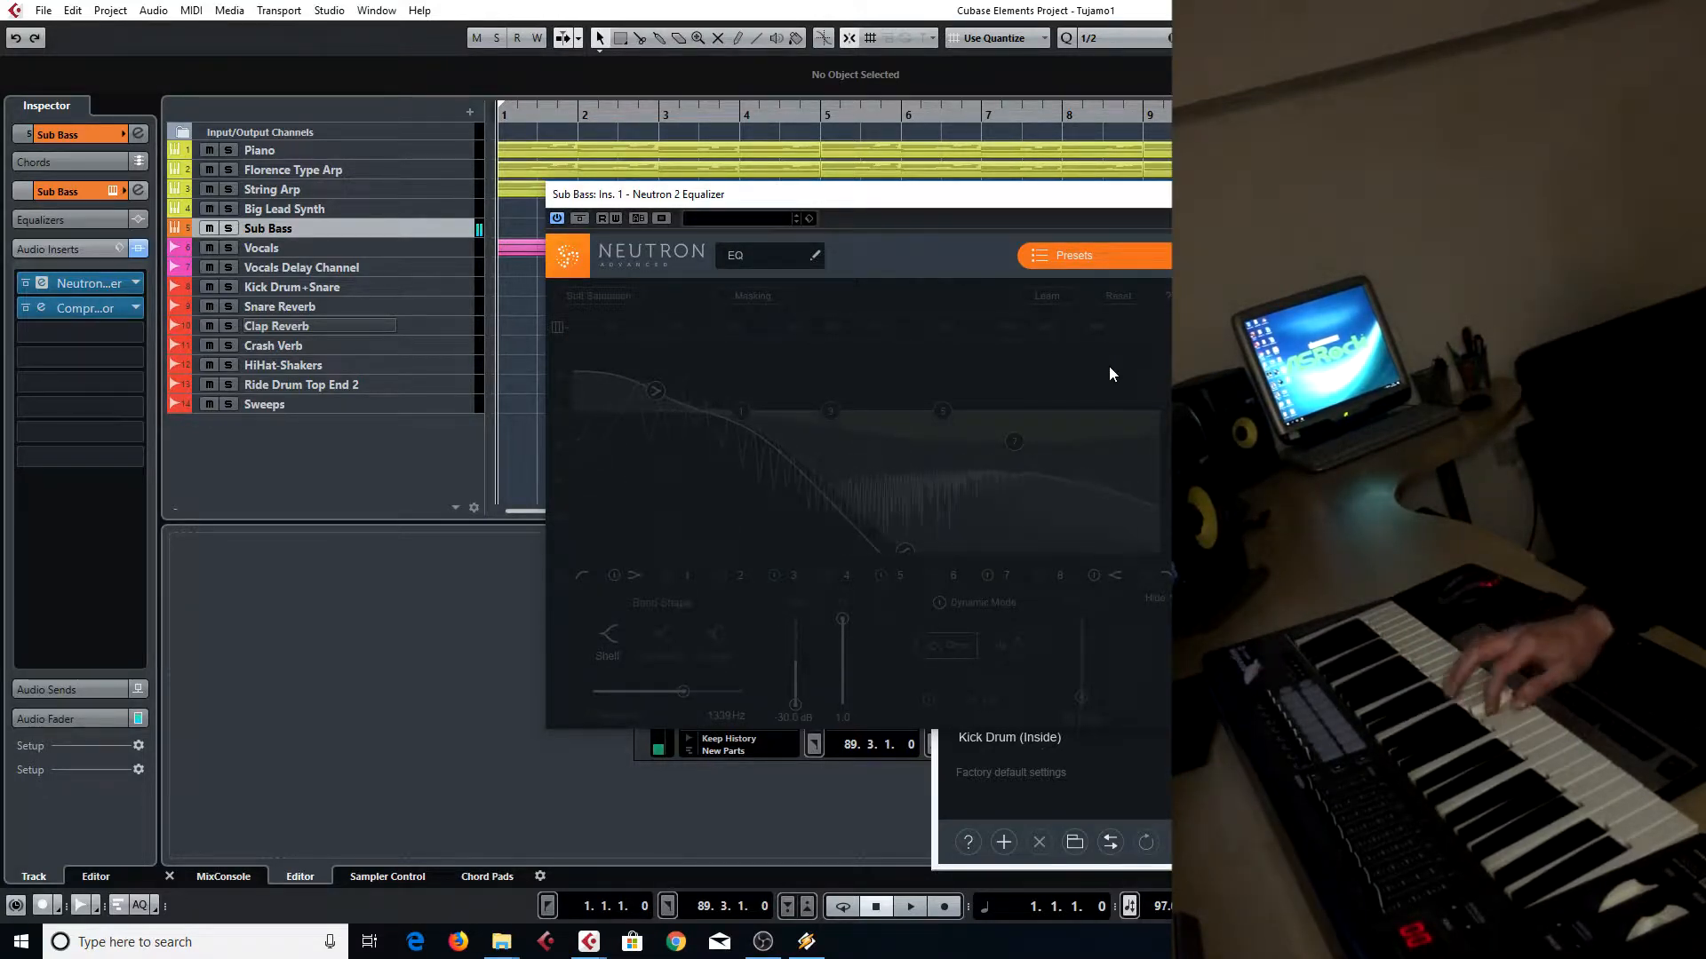
left_click(1253, 702)
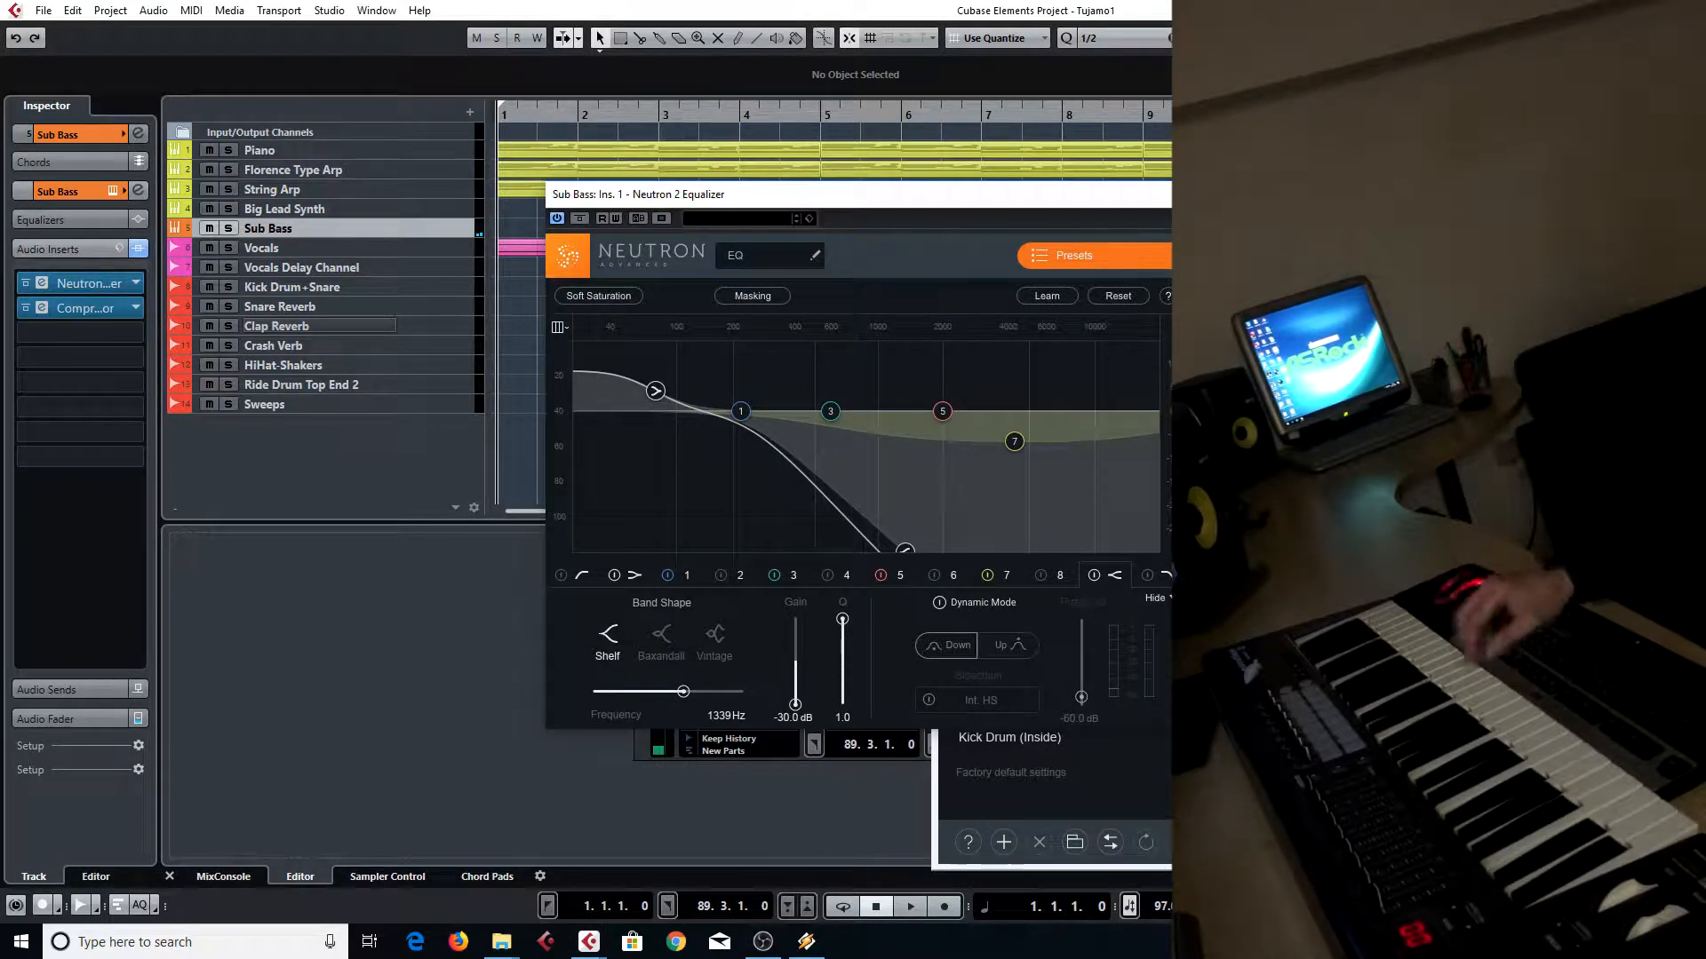
View the Sub Bass track's Compressor insert, and close the Compressor, Neutron 2 Equalizer and Spire windows
left_click_drag(1368, 233, 547, 320)
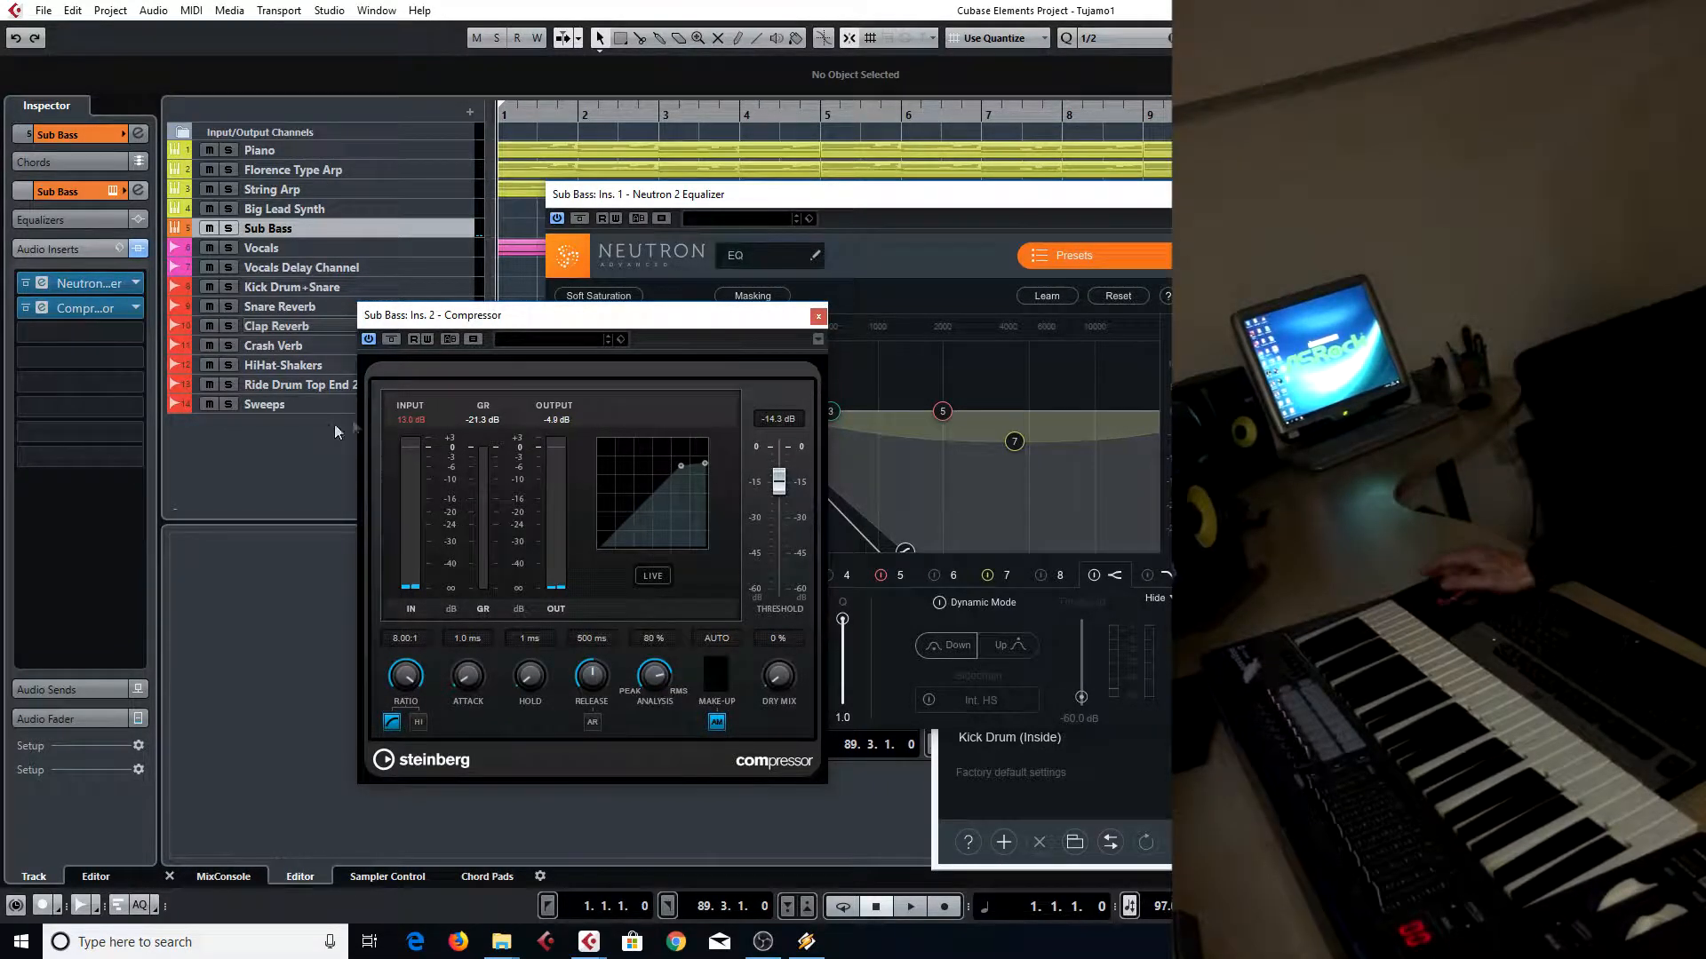
left_click(818, 316)
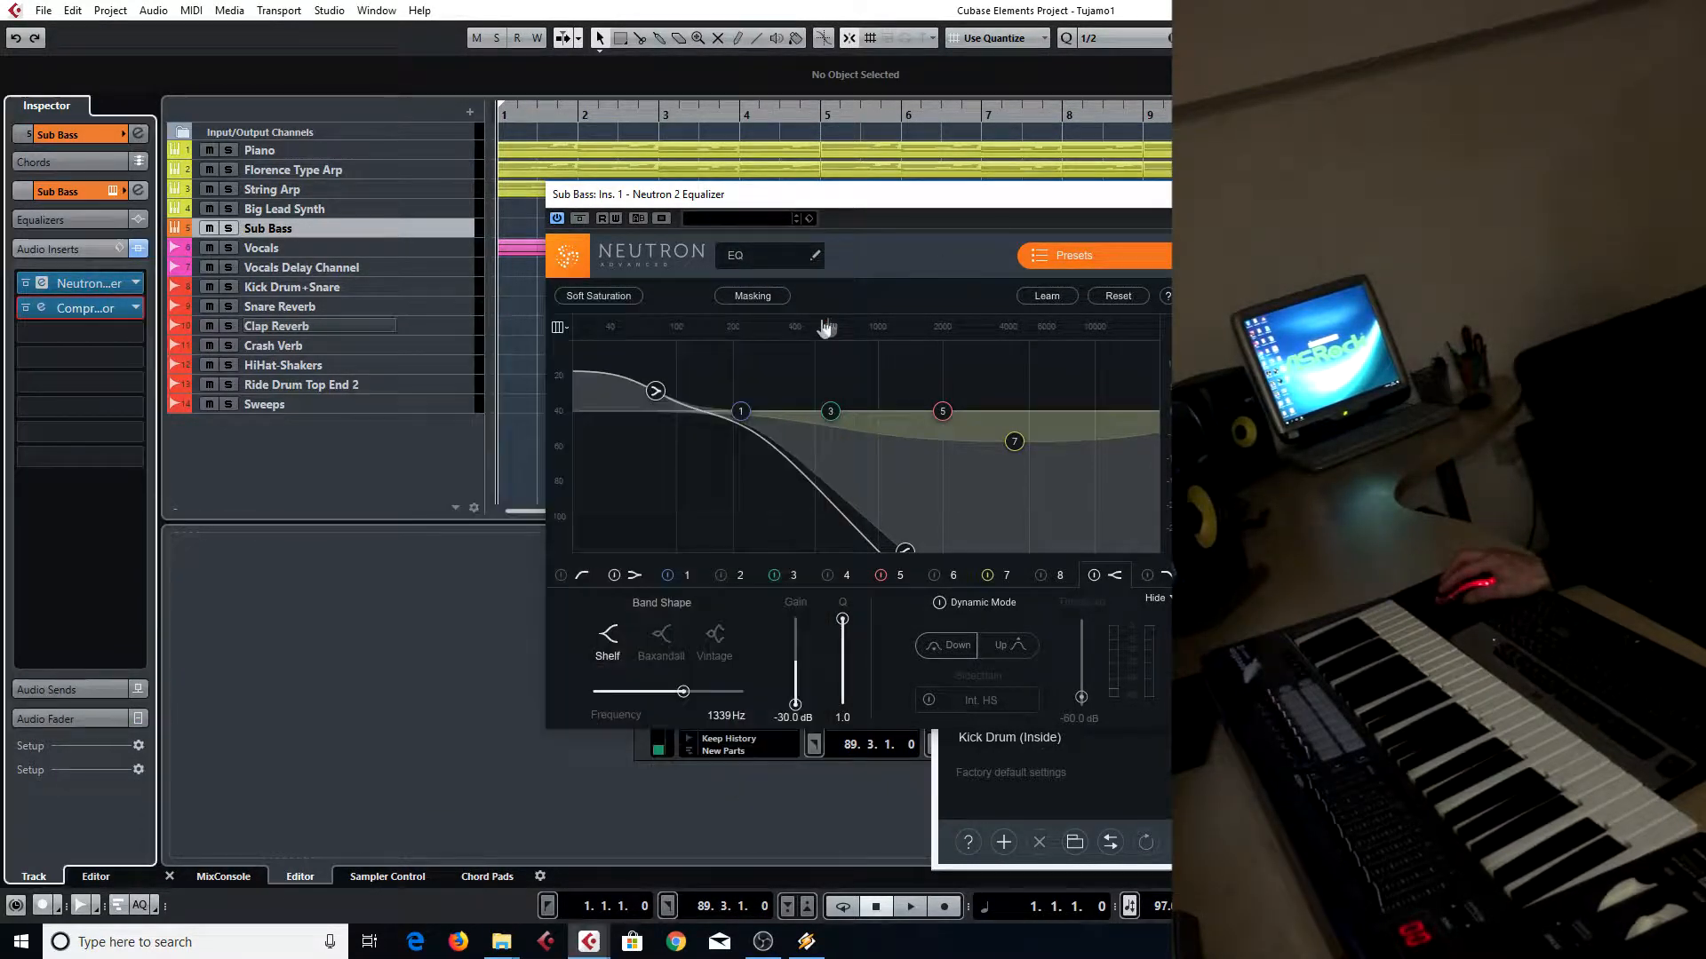
left_click_drag(1120, 189, 907, 218)
left_click(1200, 225)
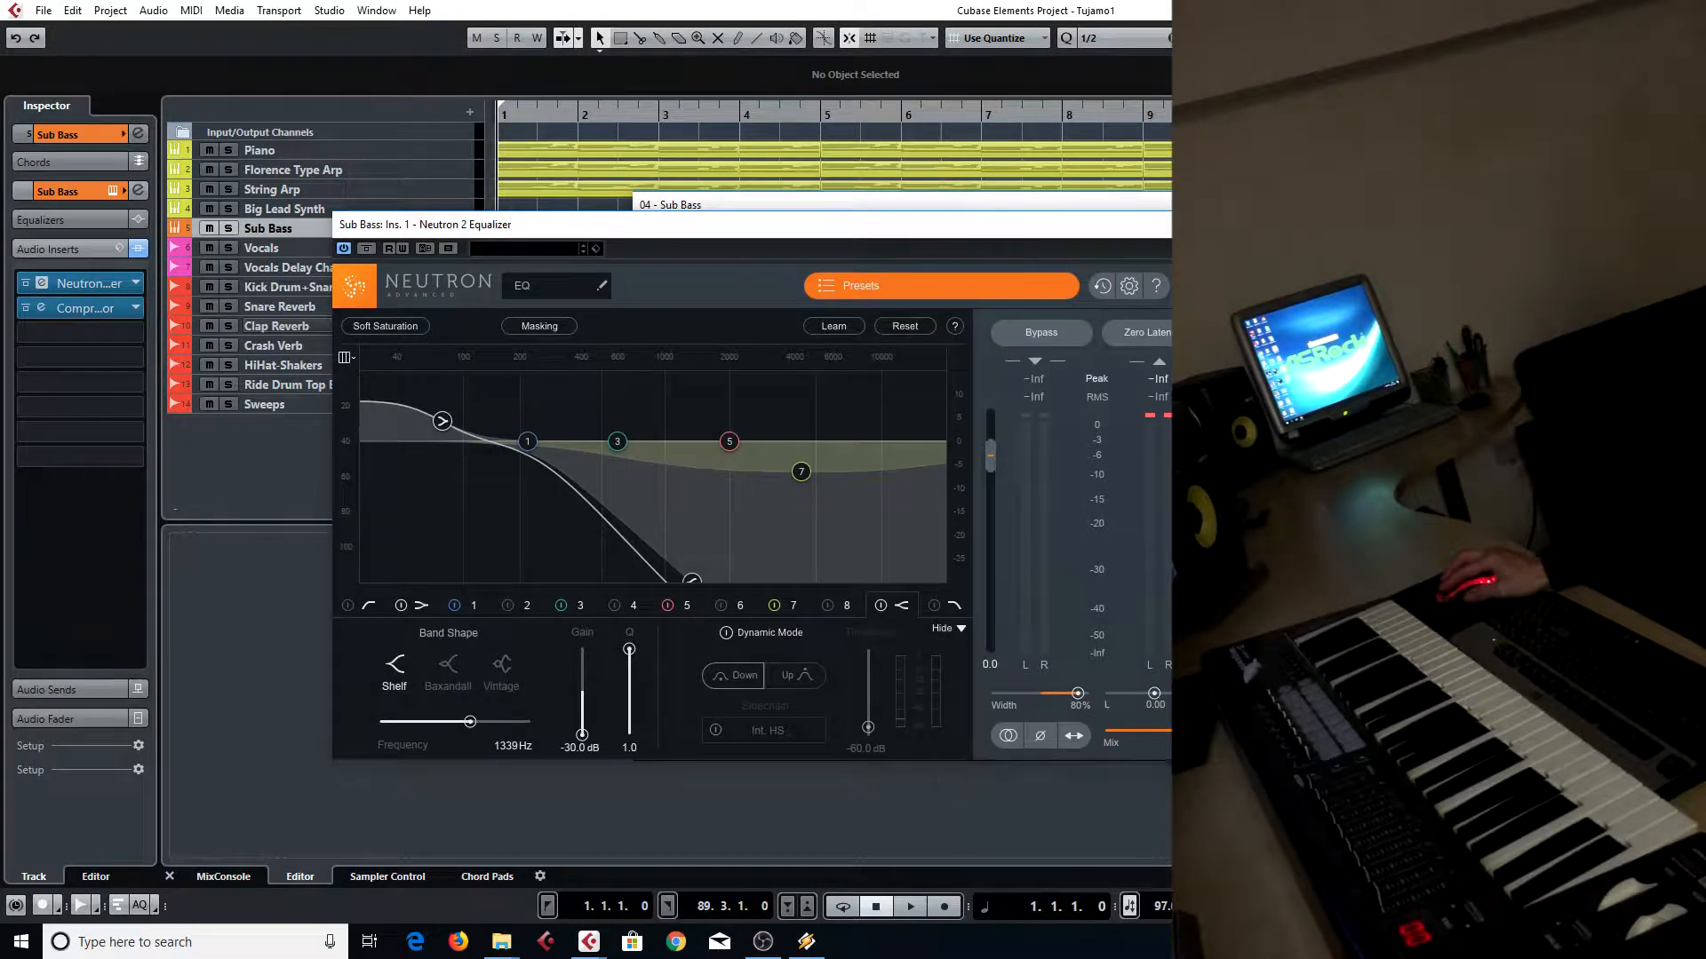
left_click_drag(1386, 206, 1197, 260)
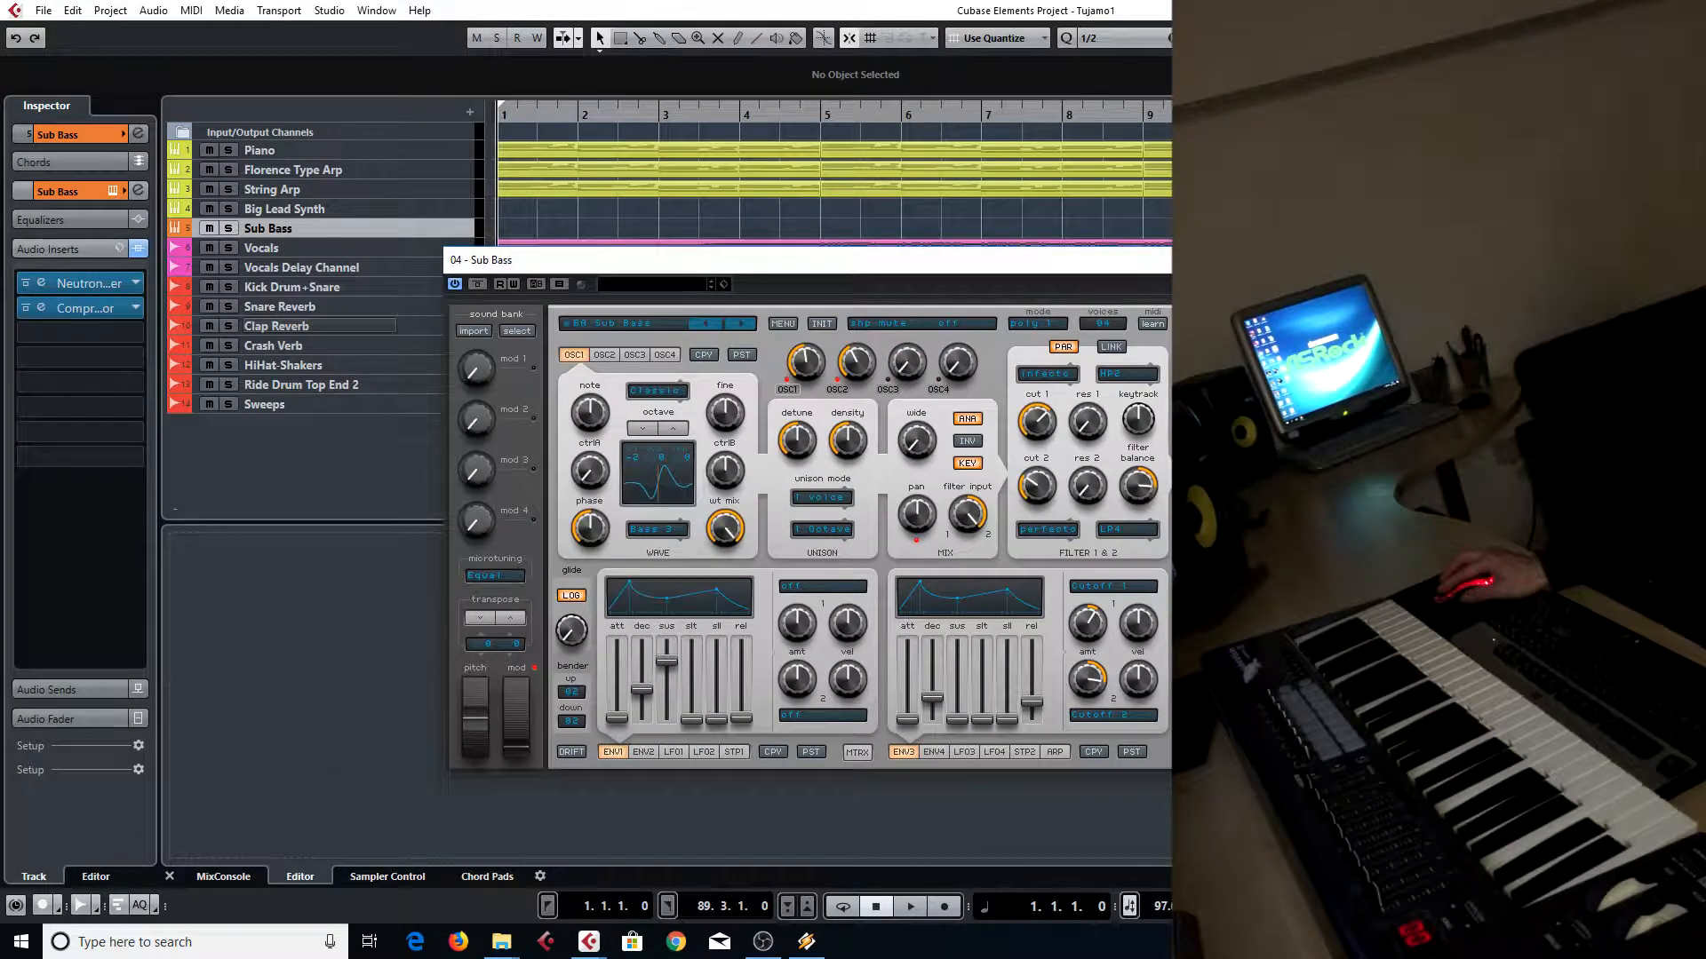
left_click(1402, 261)
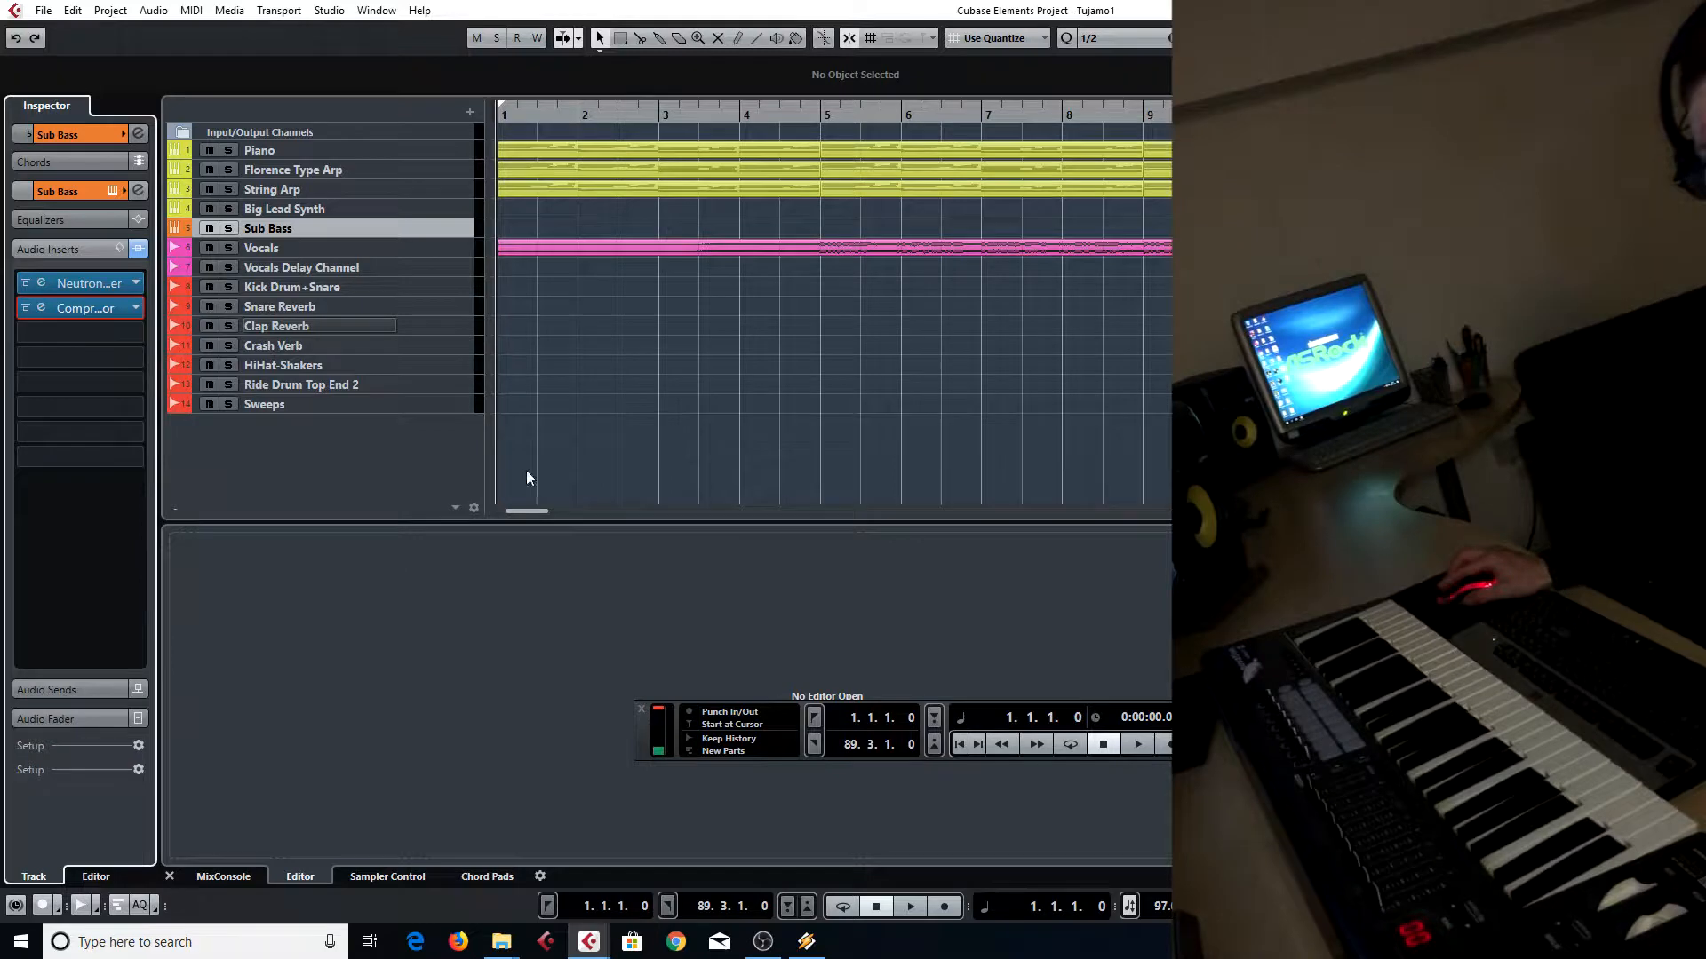
Mute the Vocals, Vocals Delay Channel and Big Lead Synth tracks, and play the project from bar 17
mouse_move(543, 520)
left_mouse_down()
mouse_move(601, 513)
mouse_move(567, 522)
left_mouse_up()
left_click(865, 117)
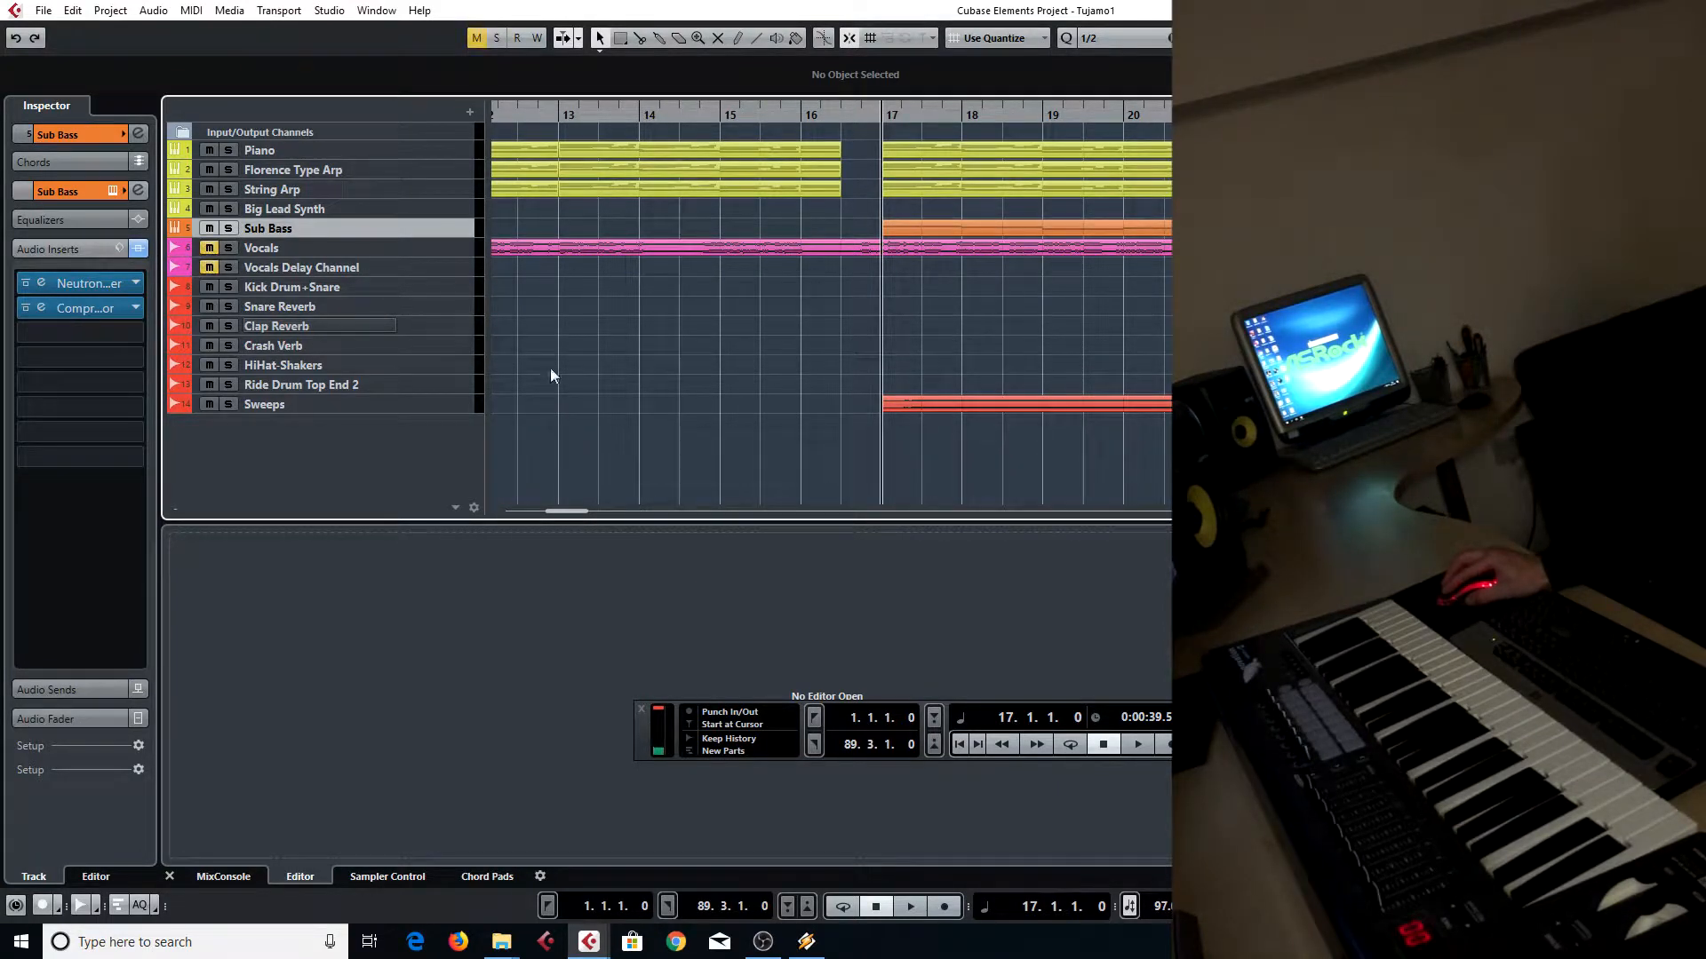
left_click(206, 210)
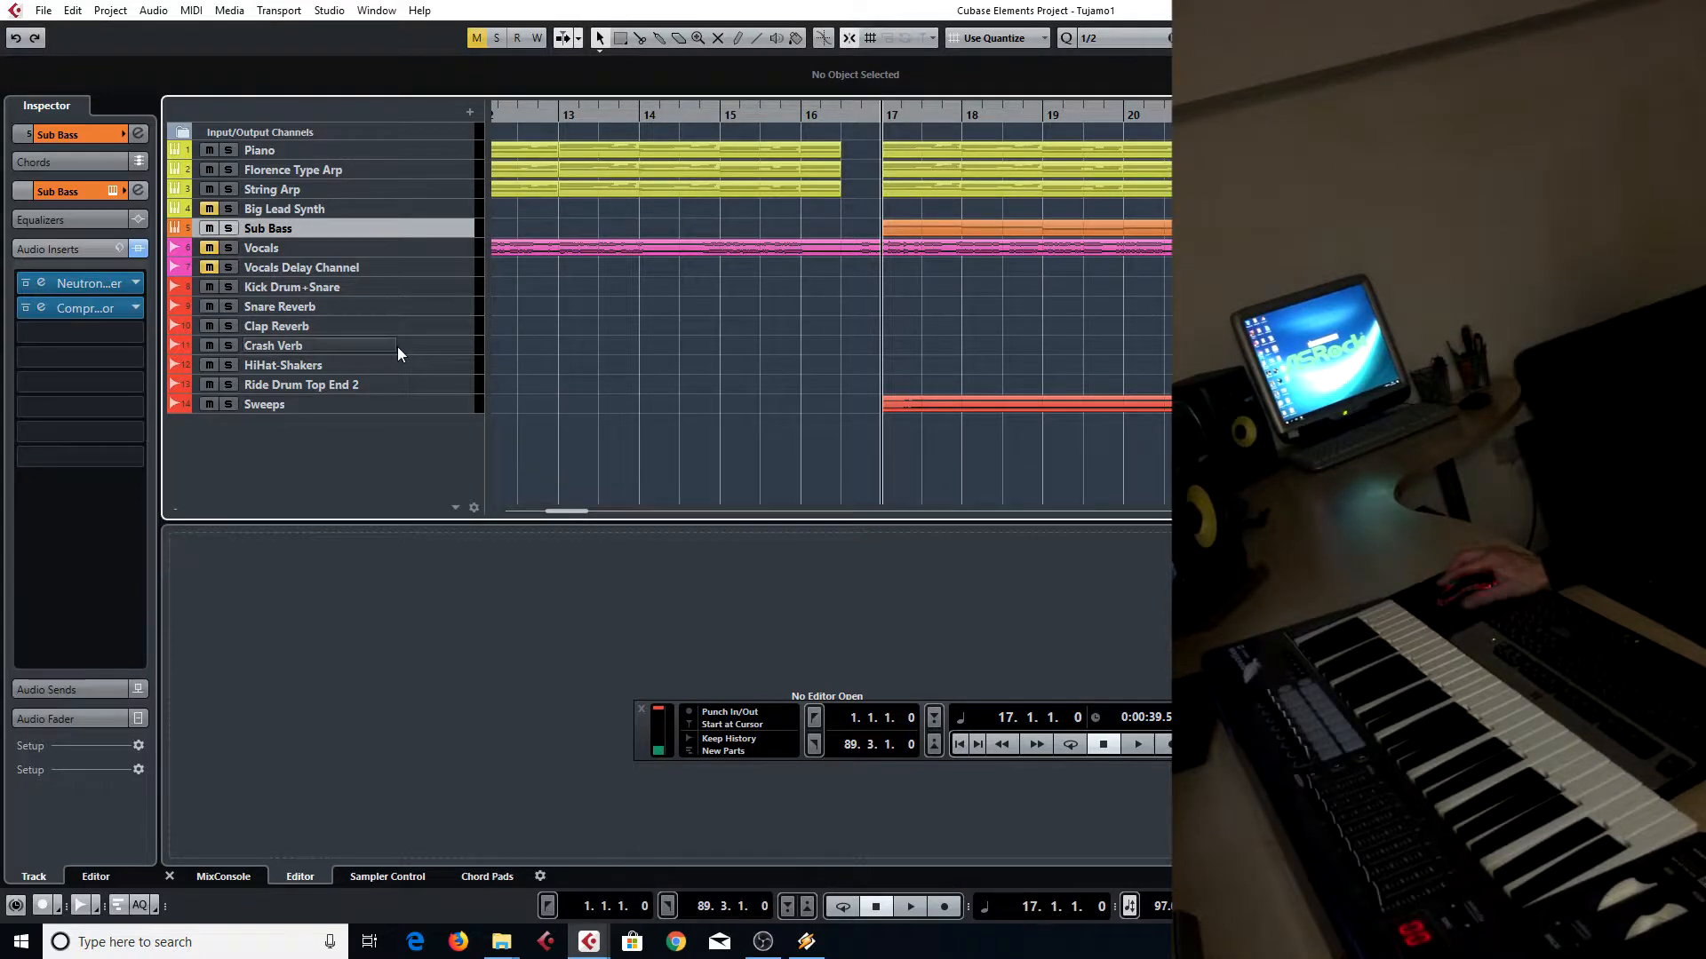
key("space")
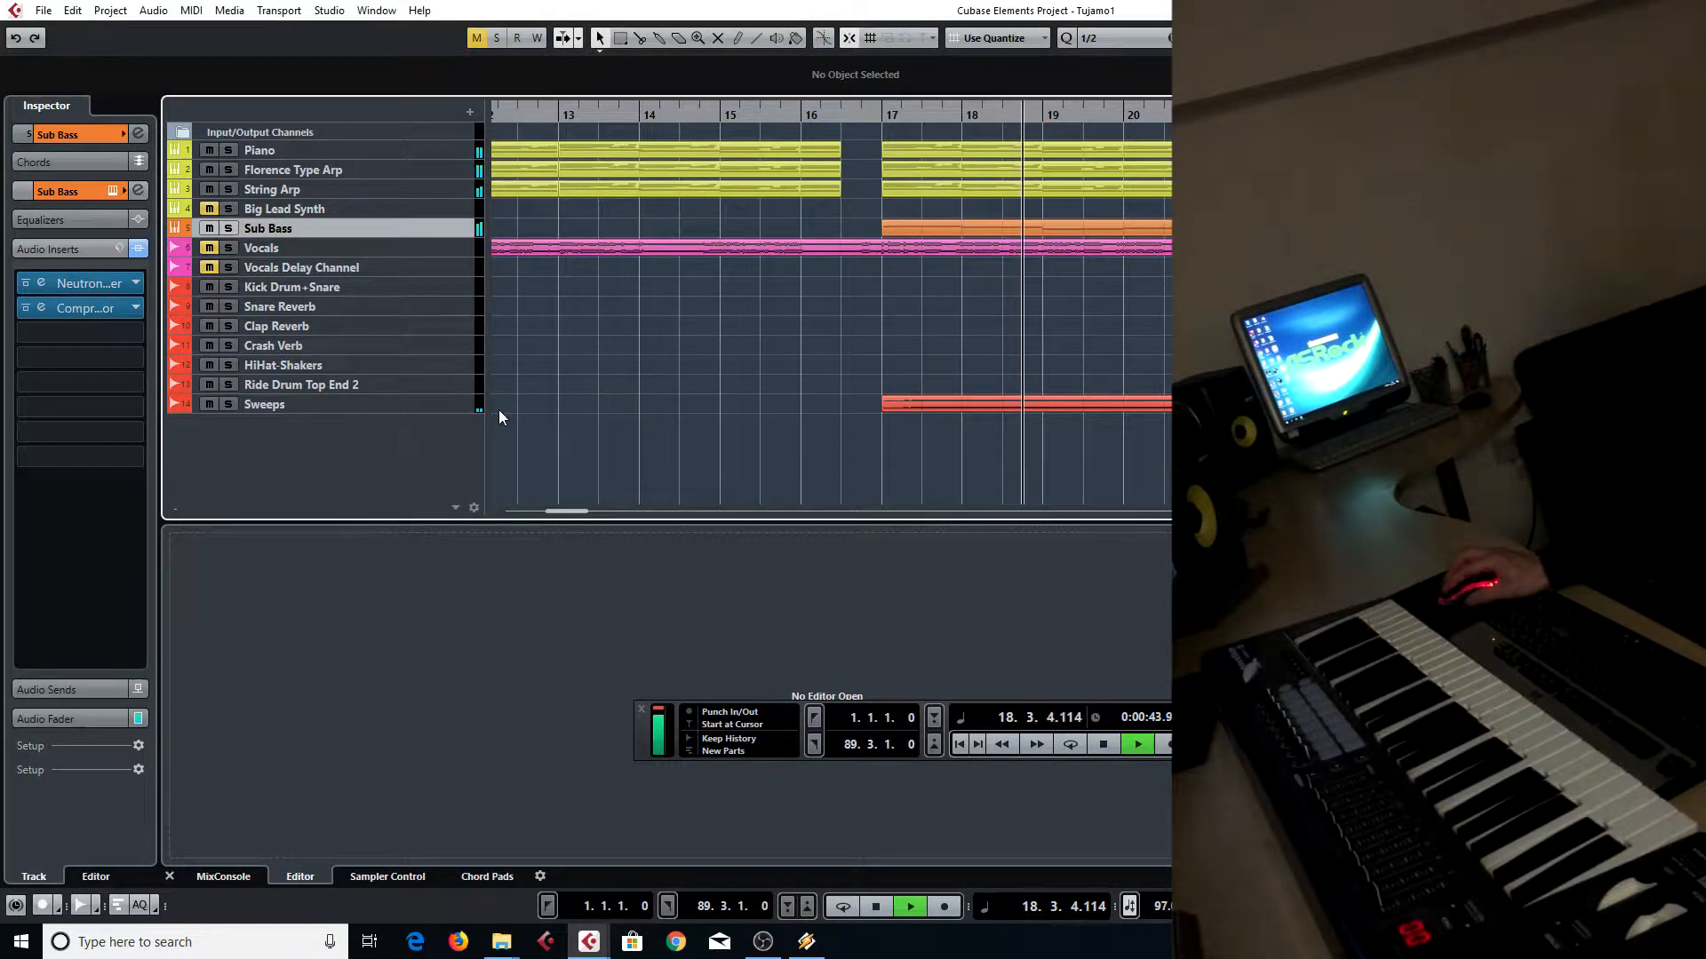
Listen to the rest of the arp and sub bass section, and replay it from bar 16
left_click_drag(582, 511, 597, 512)
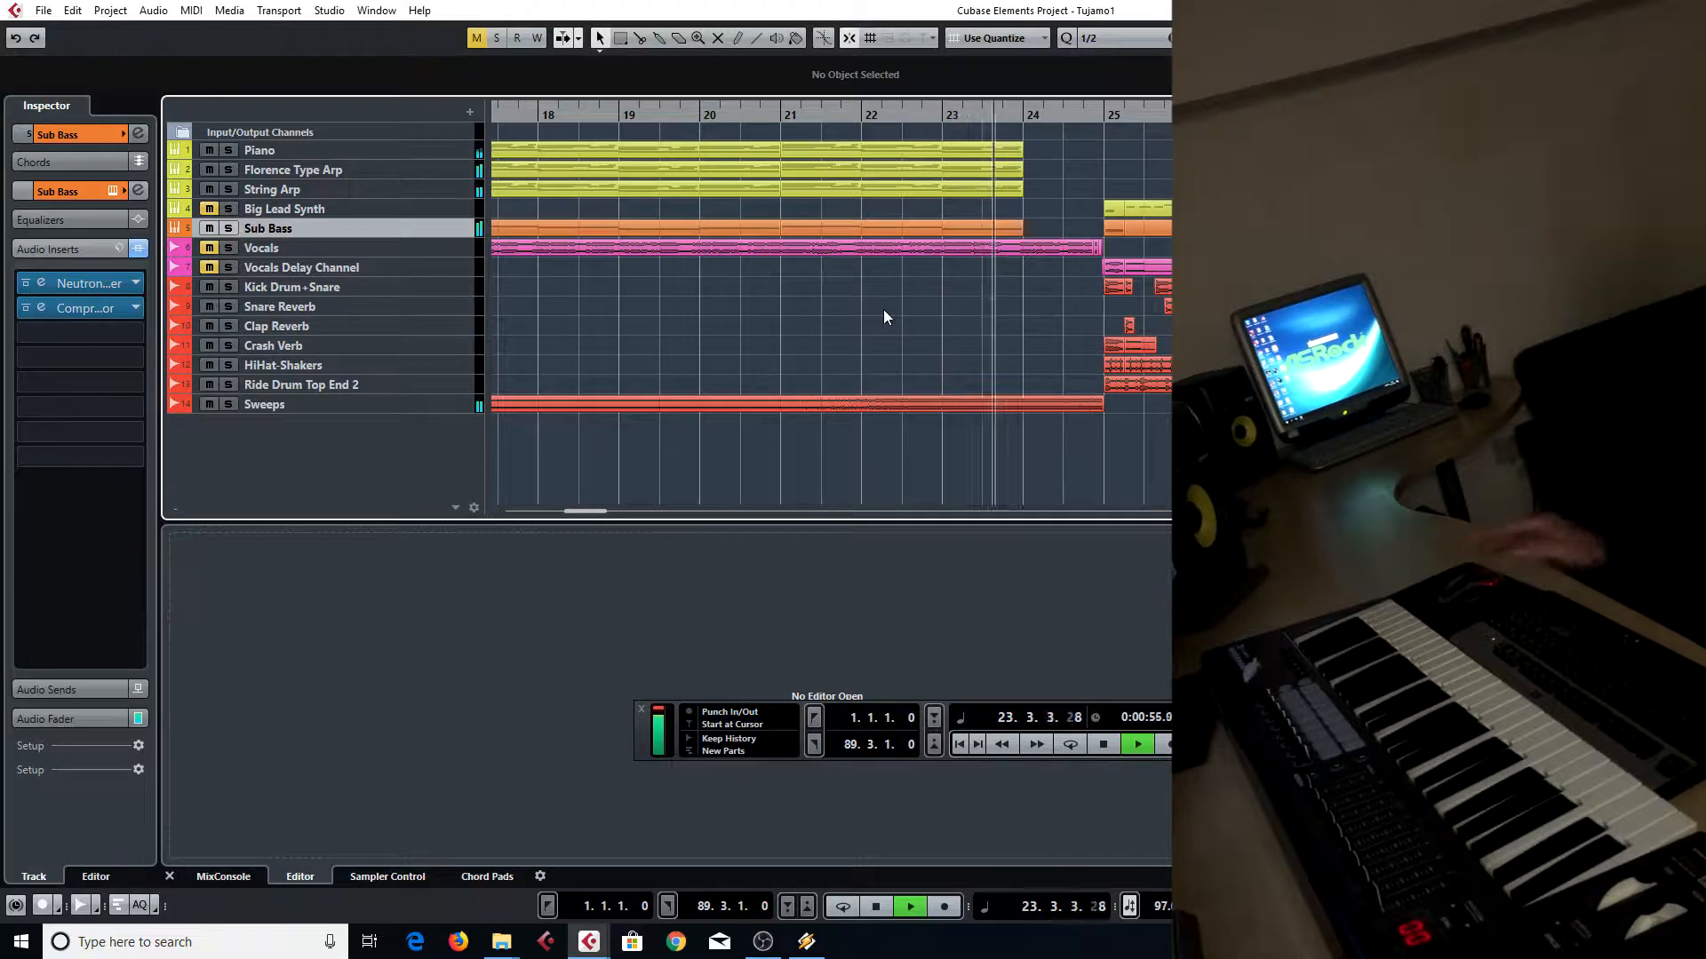
key("space")
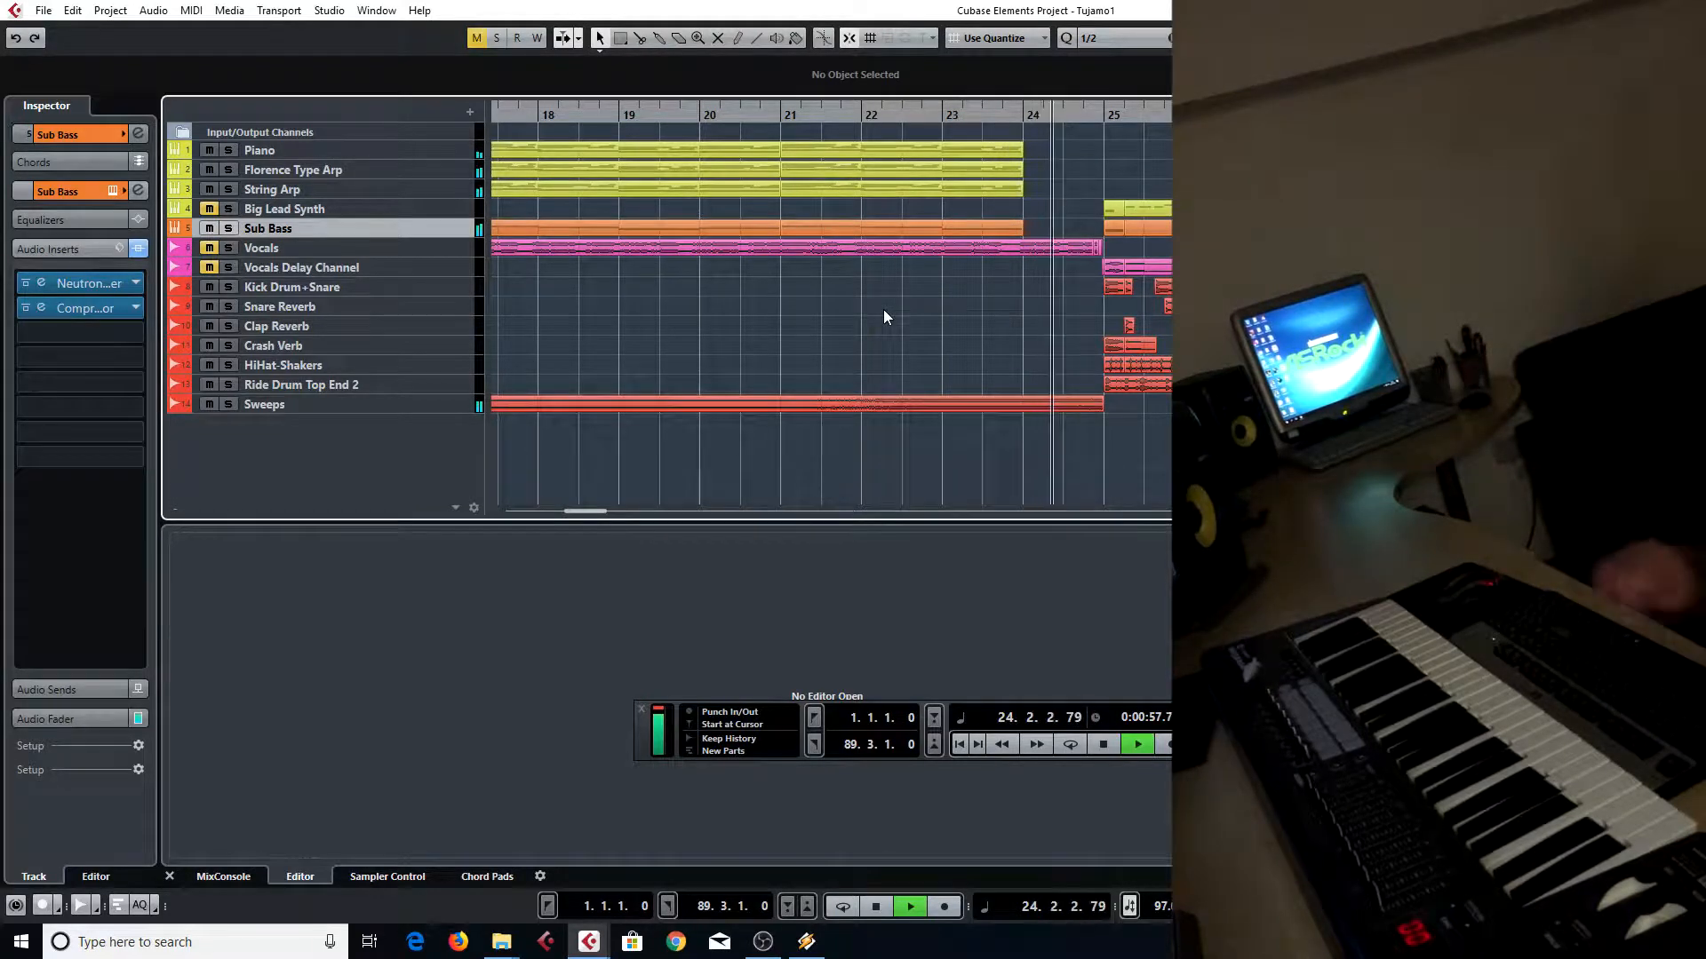
left_click_drag(584, 514, 569, 514)
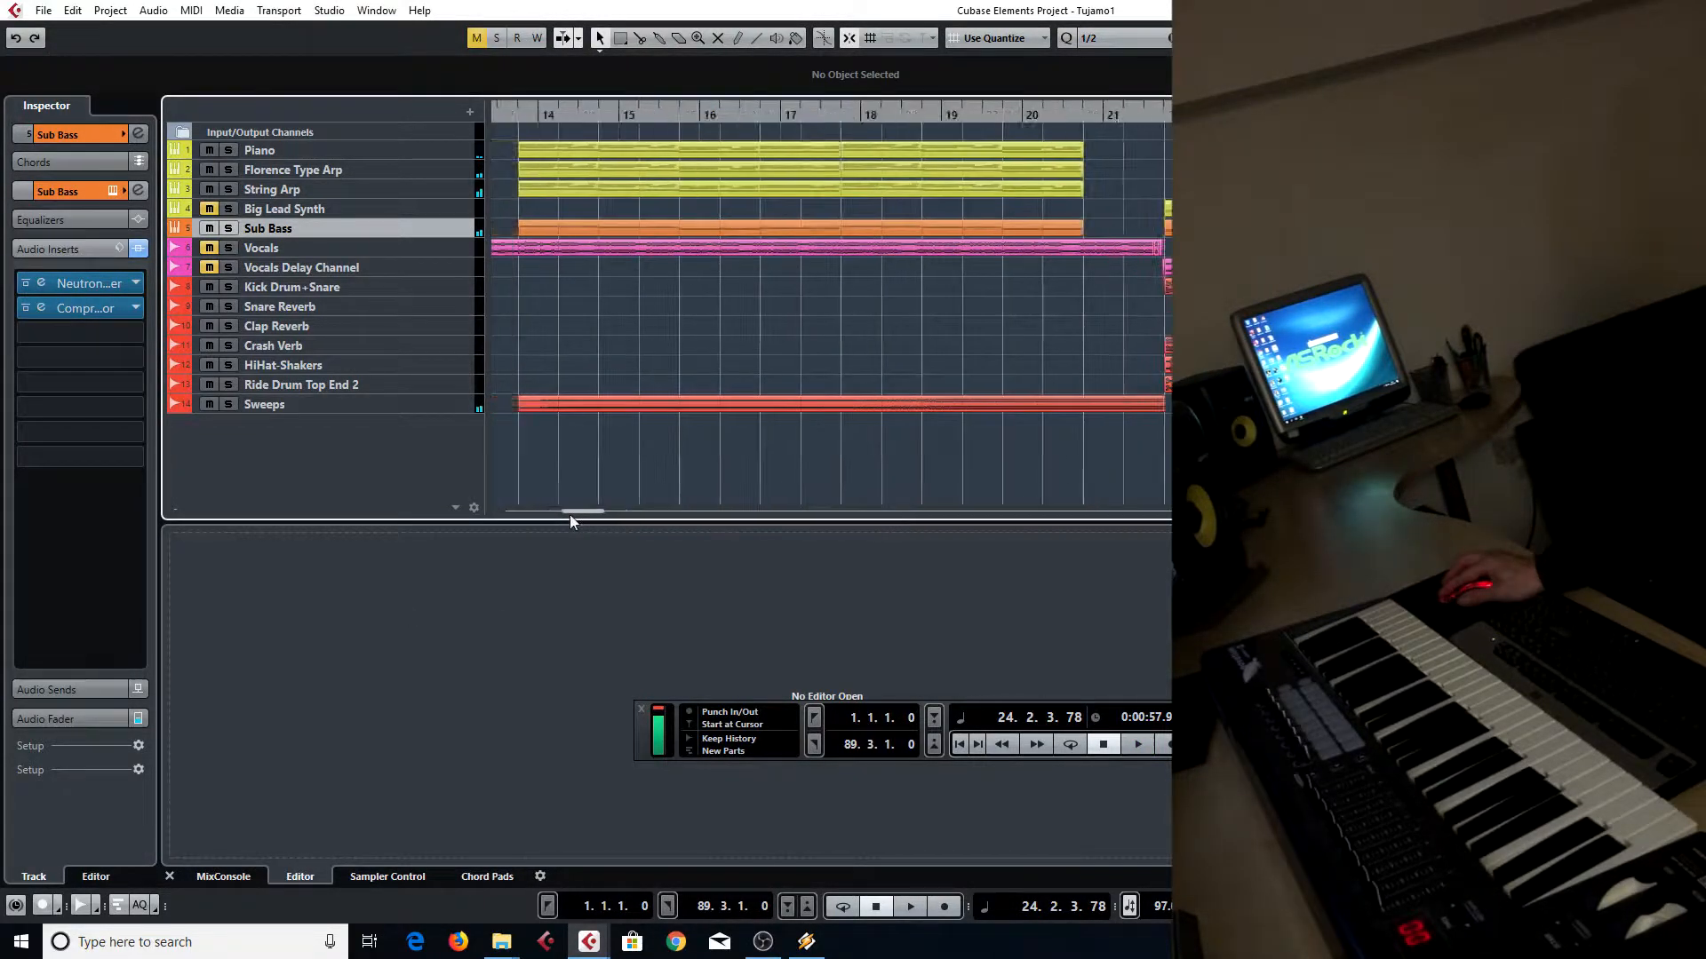
left_click(765, 123)
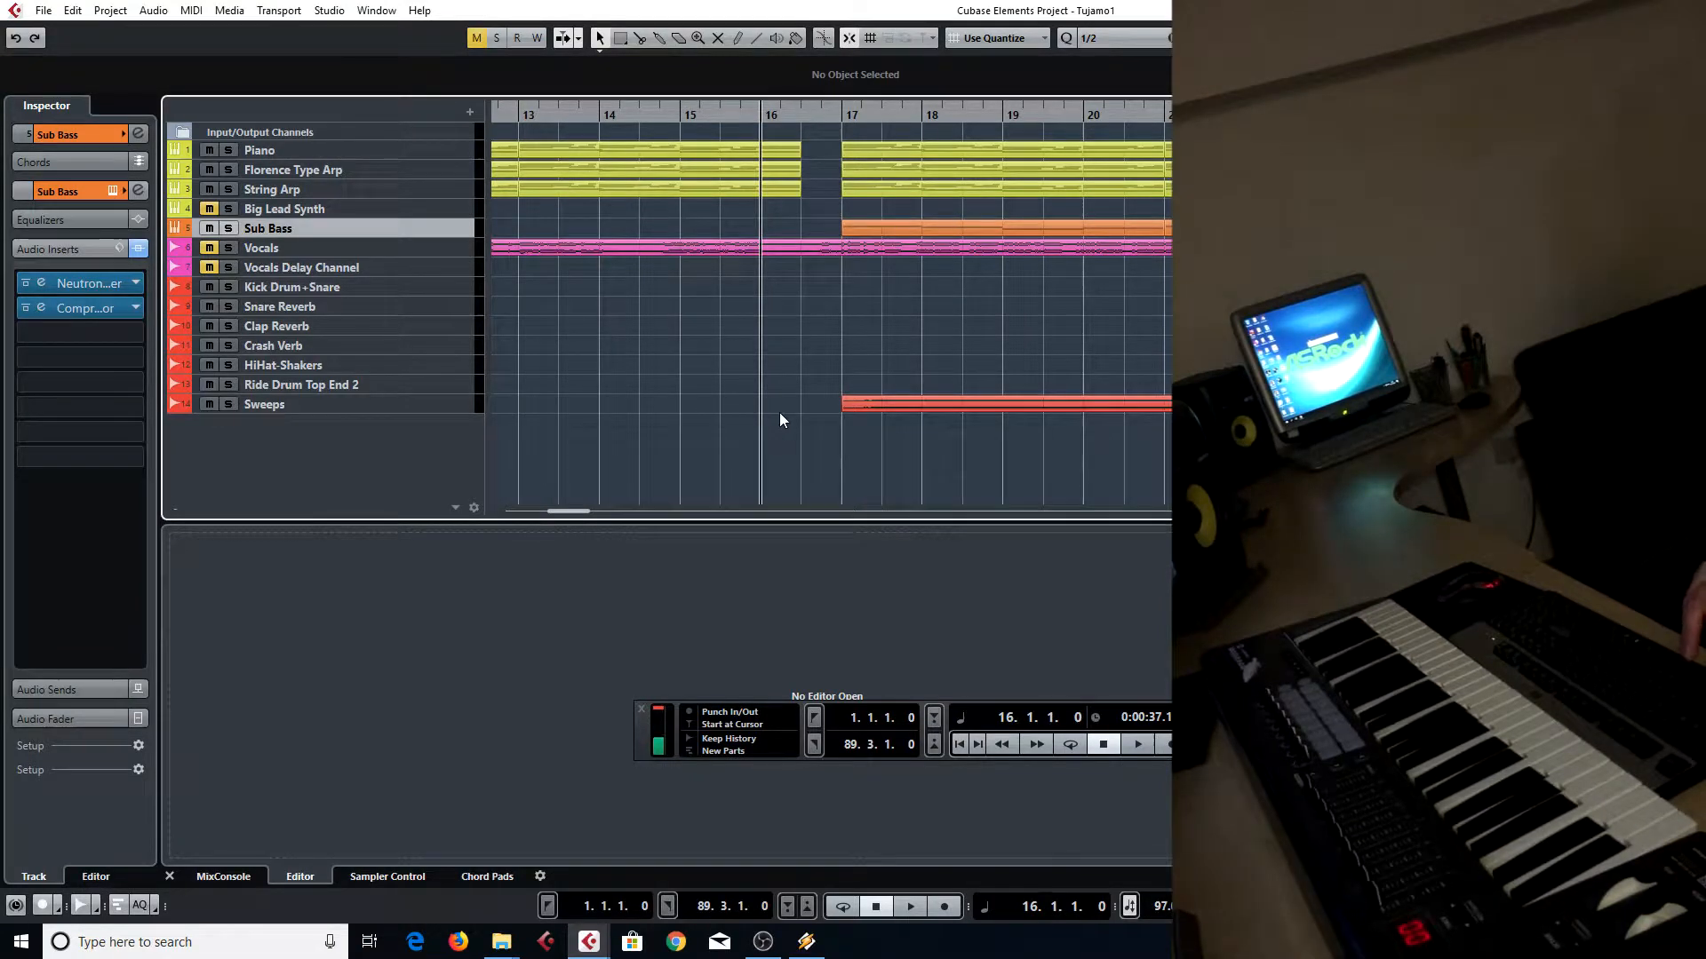
key("space")
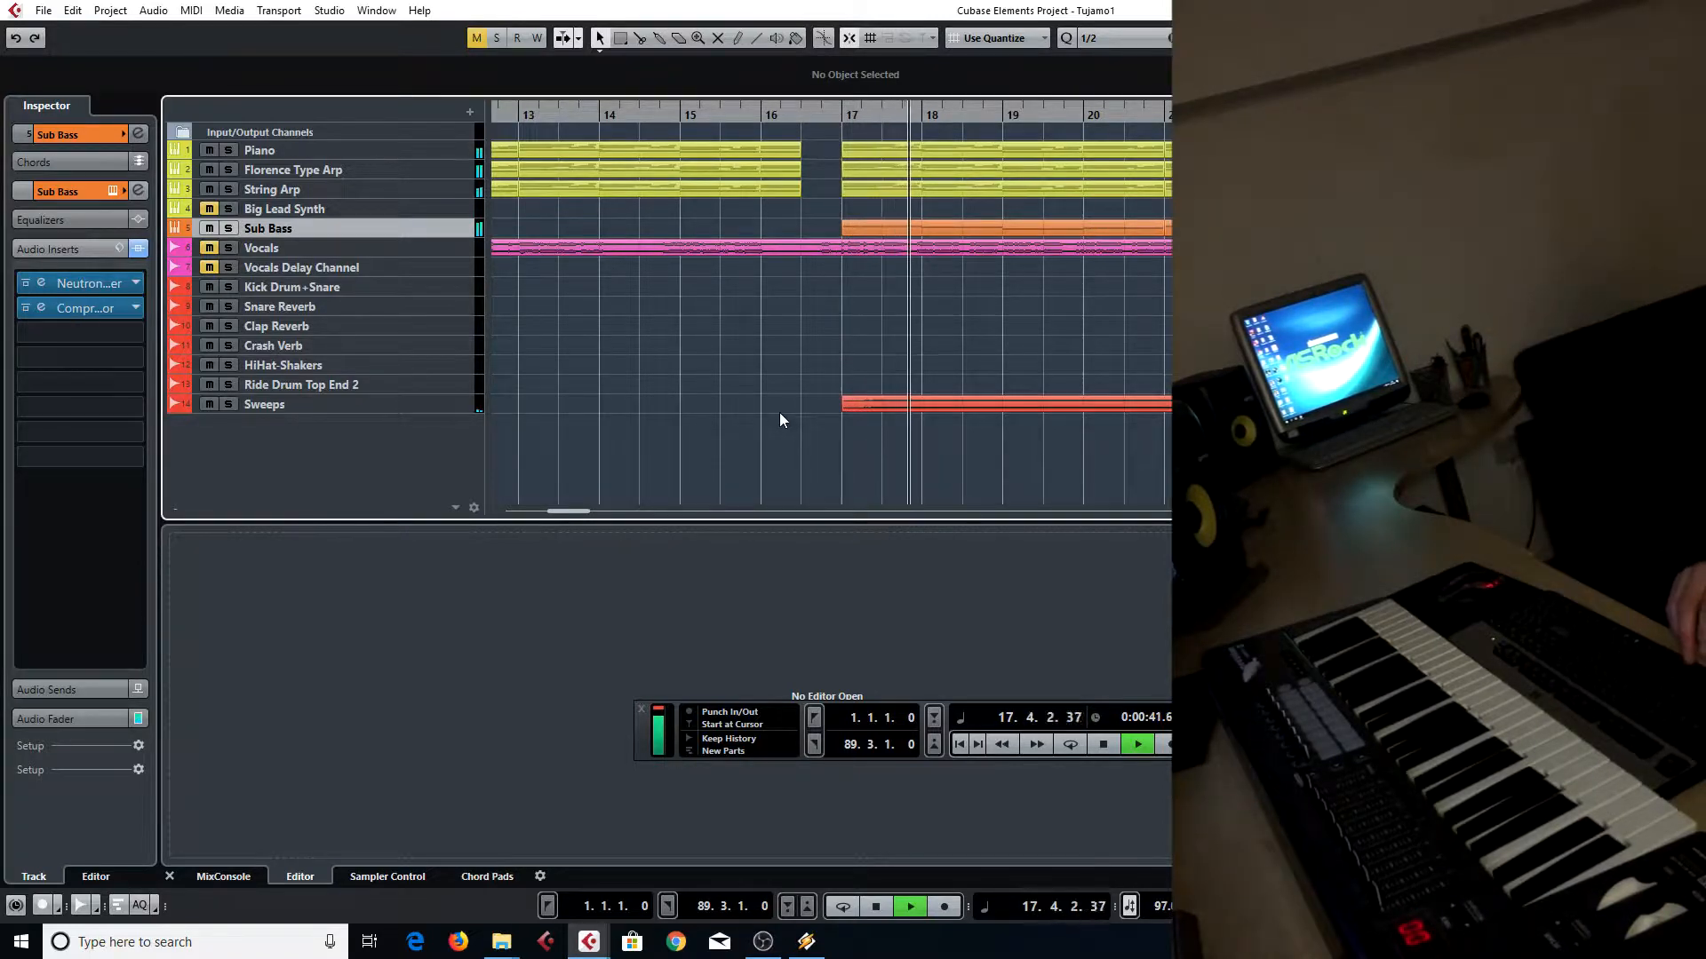
key("space")
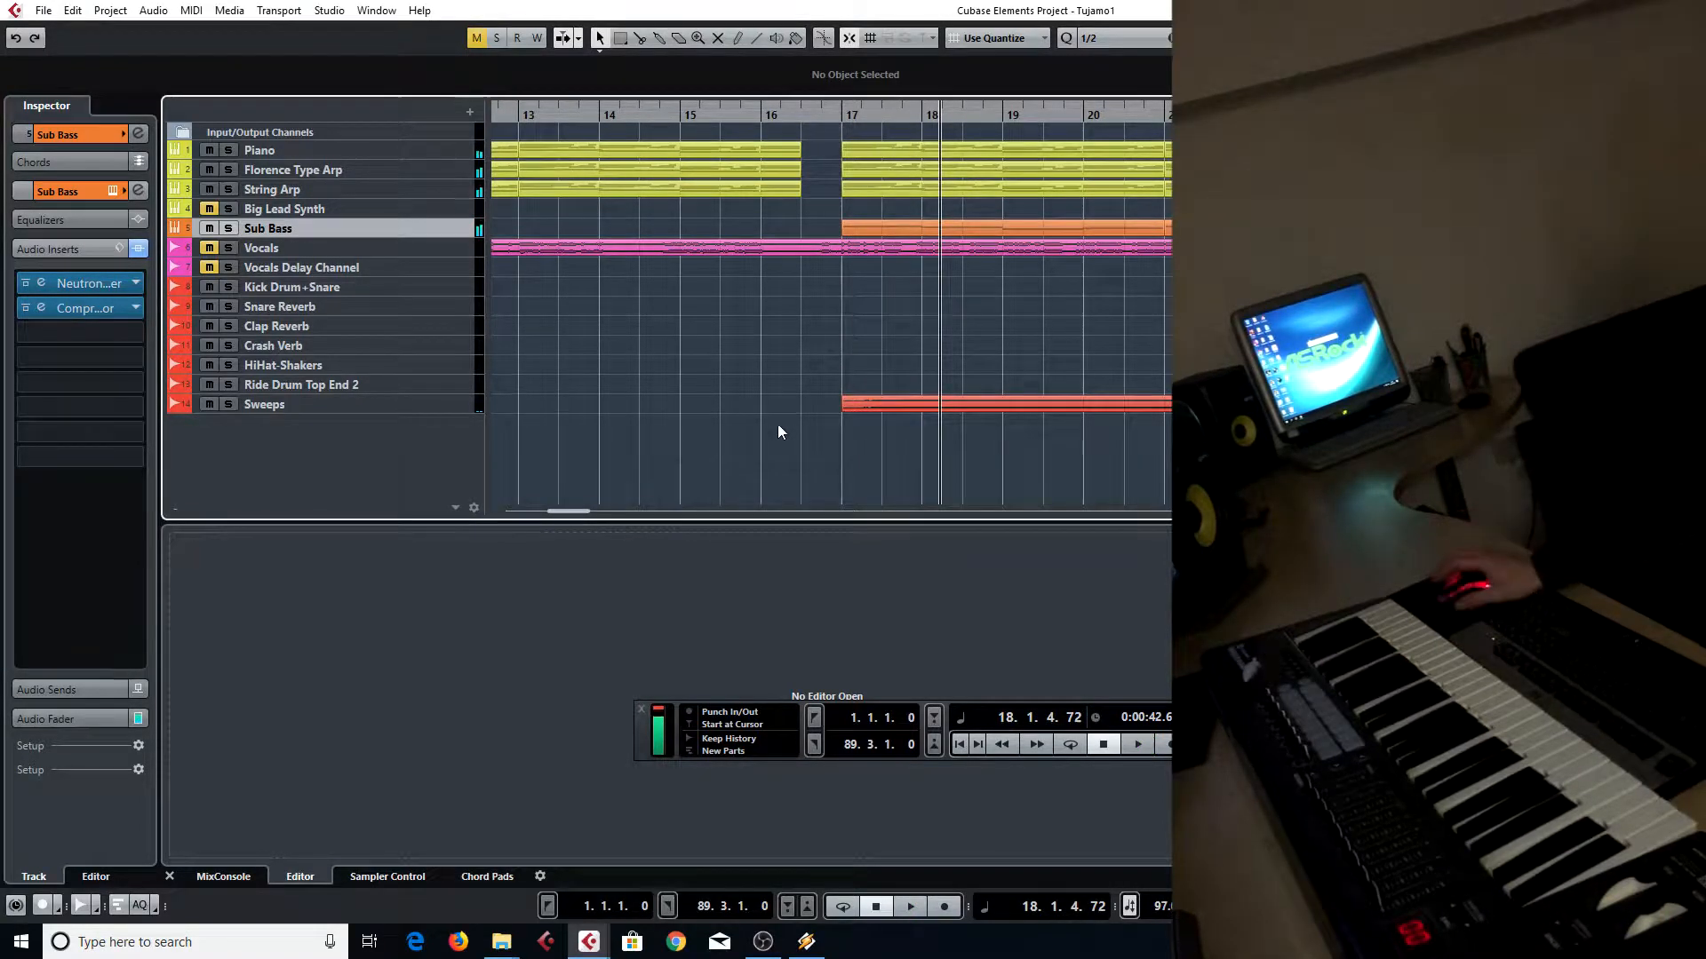
Play the Vocals track from bar 3 with the Piano, Florence Type Arp, String Arp and Sub Bass tracks muted
left_click_drag(575, 518, 608, 513)
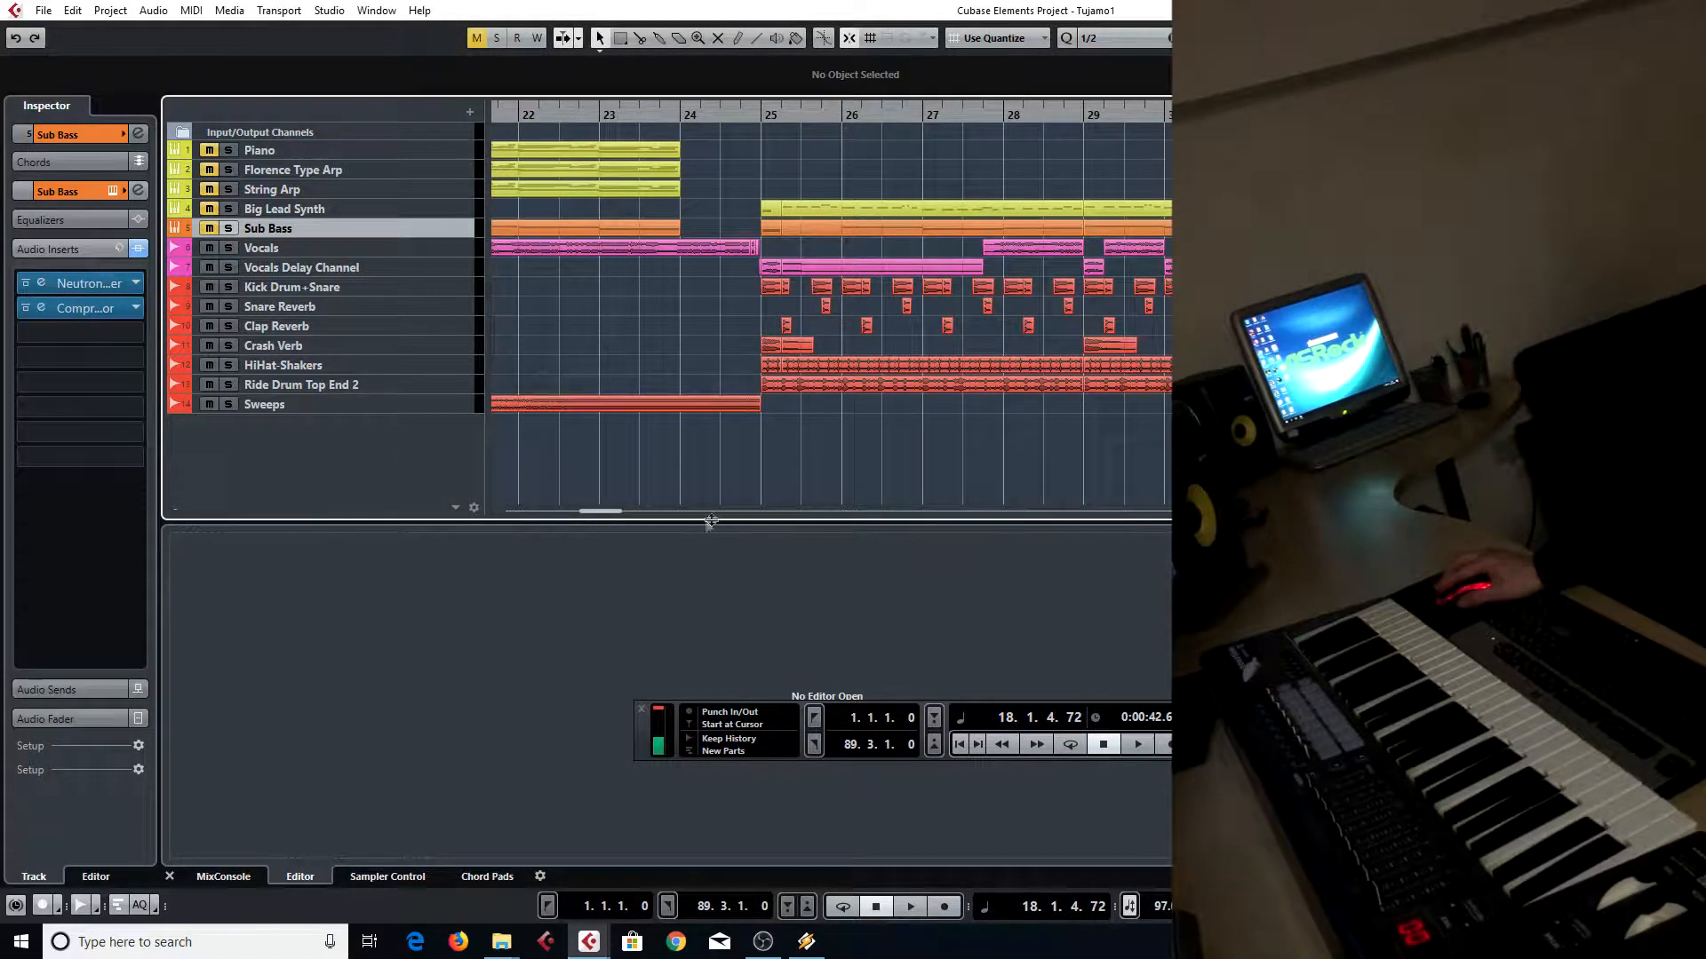
left_click_drag(602, 517, 491, 515)
left_click(689, 108)
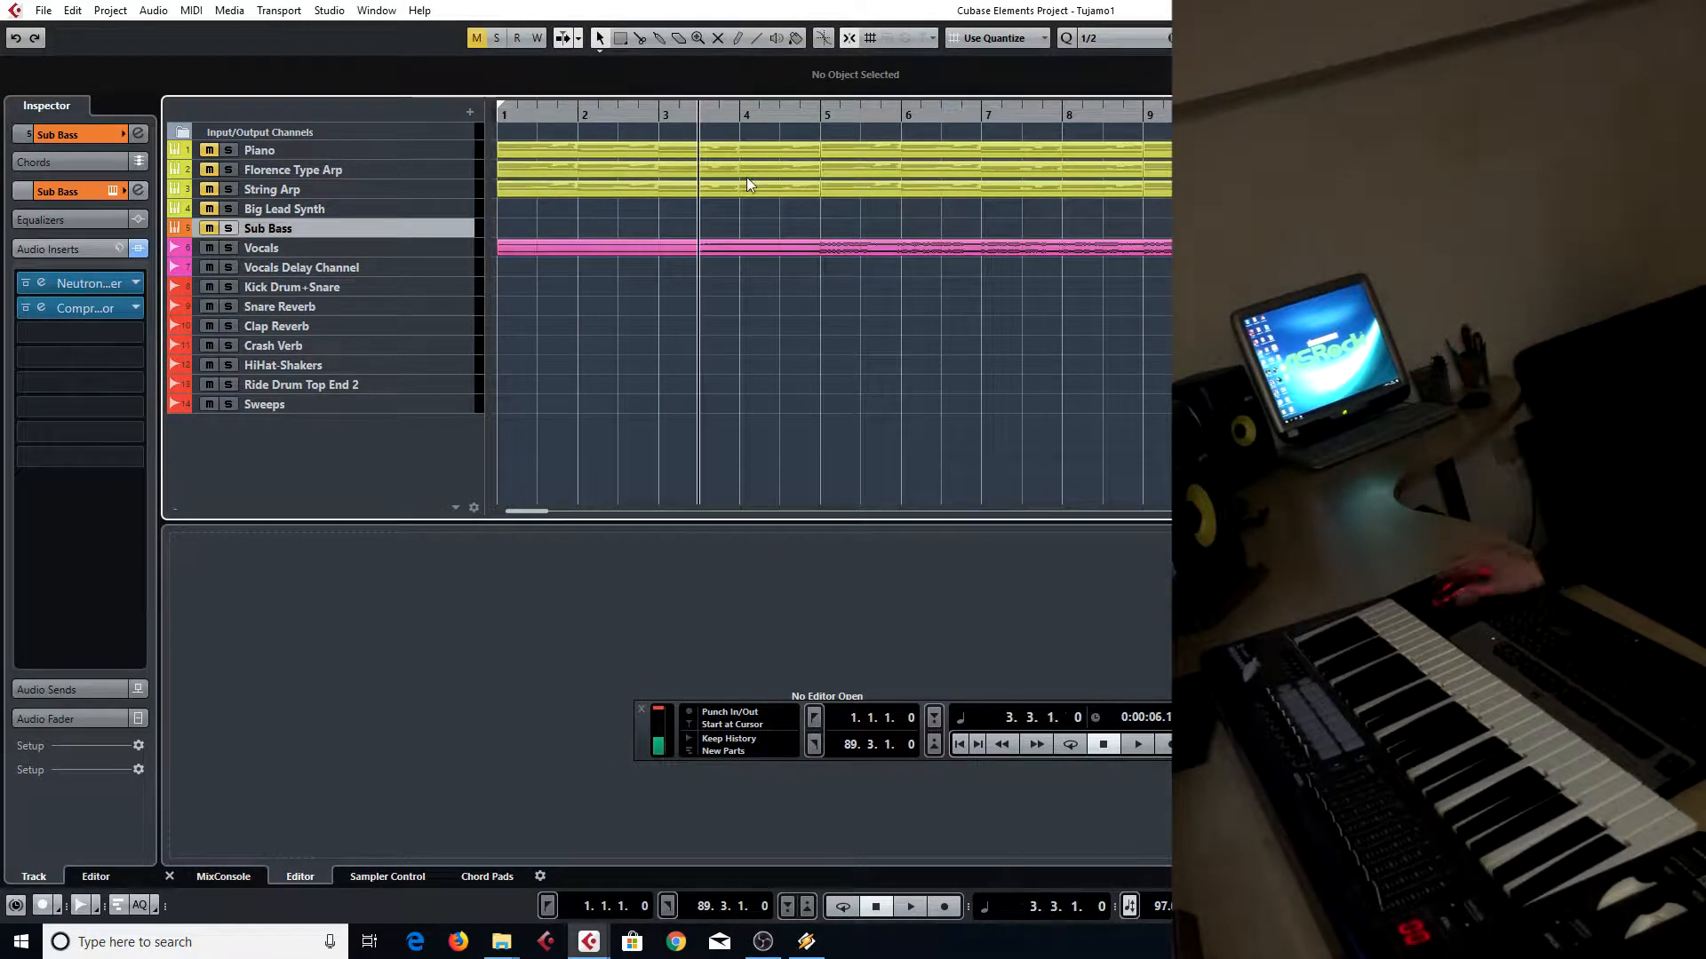
key("space")
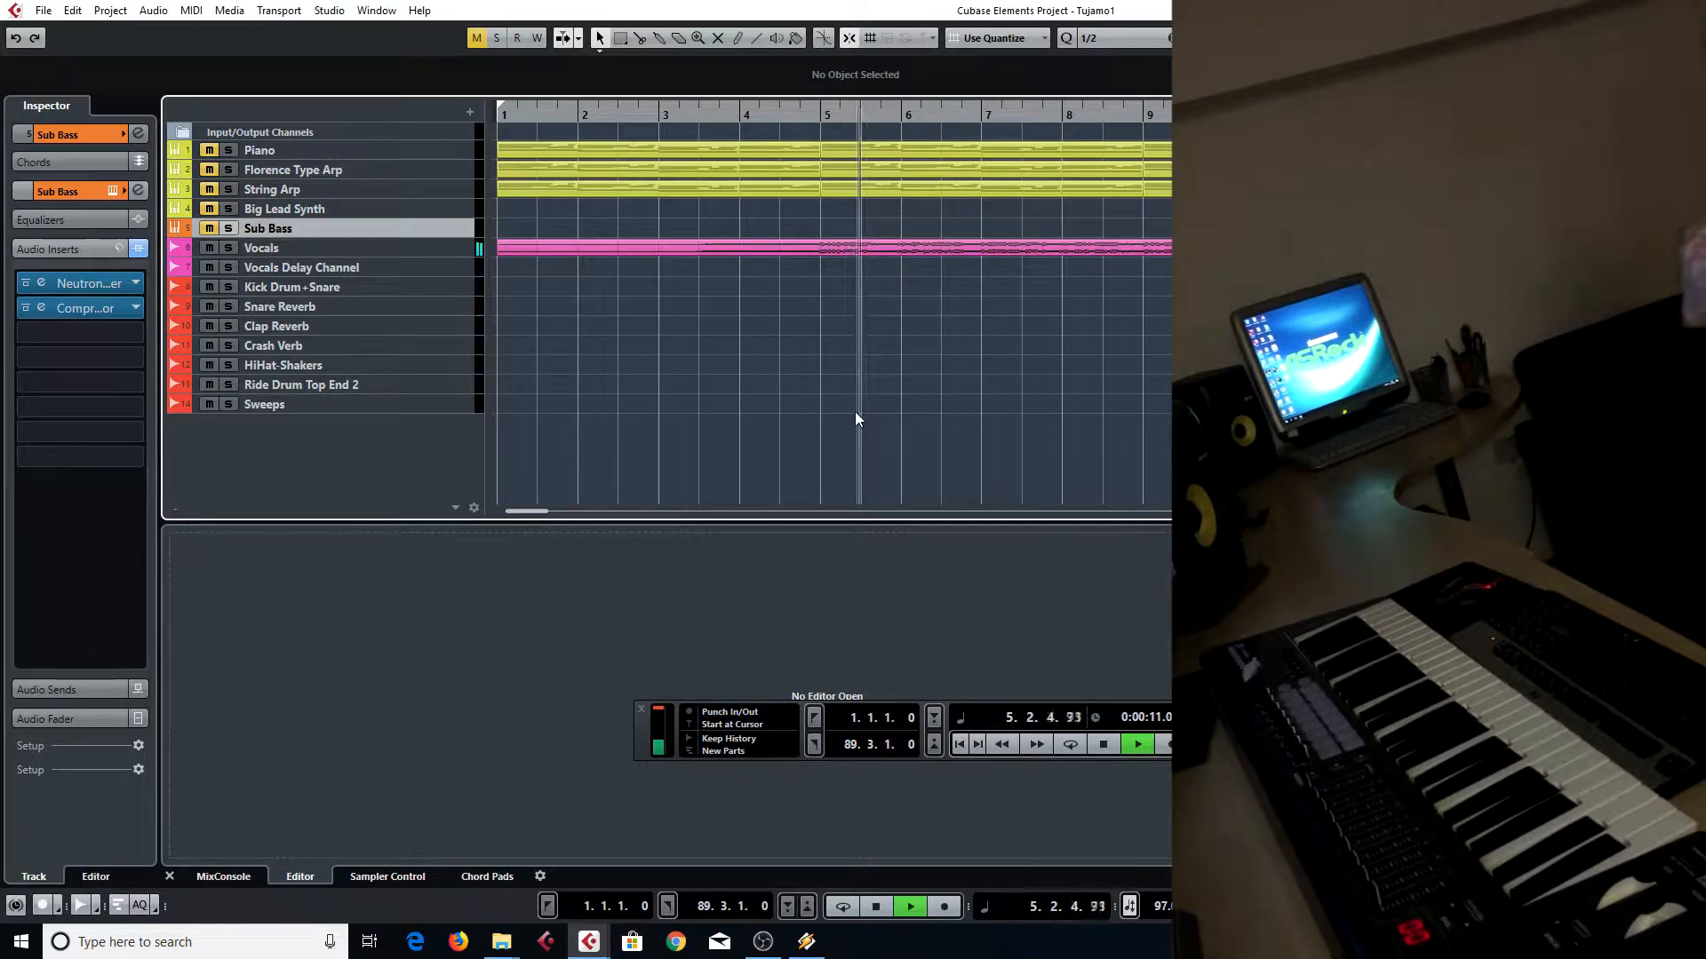
left_click_drag(521, 512, 587, 512)
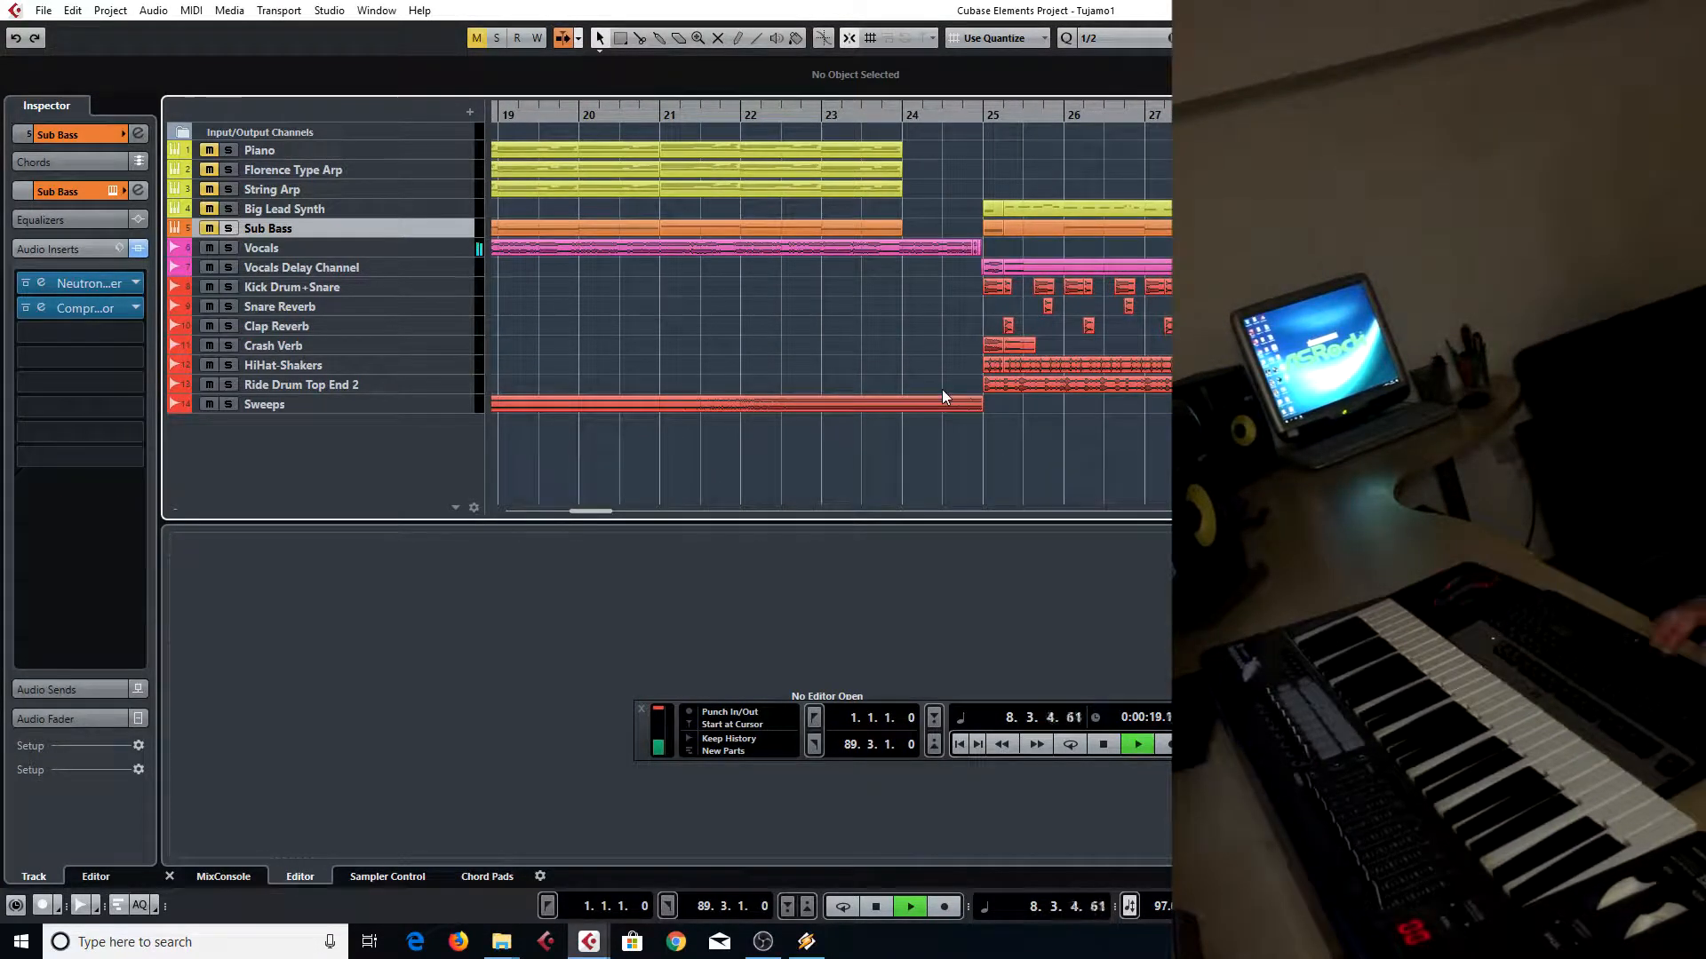
key("space")
Solo the Vocals and Vocals Delay Channel tracks, and play them from the middle of bar 24
left_click(957, 122)
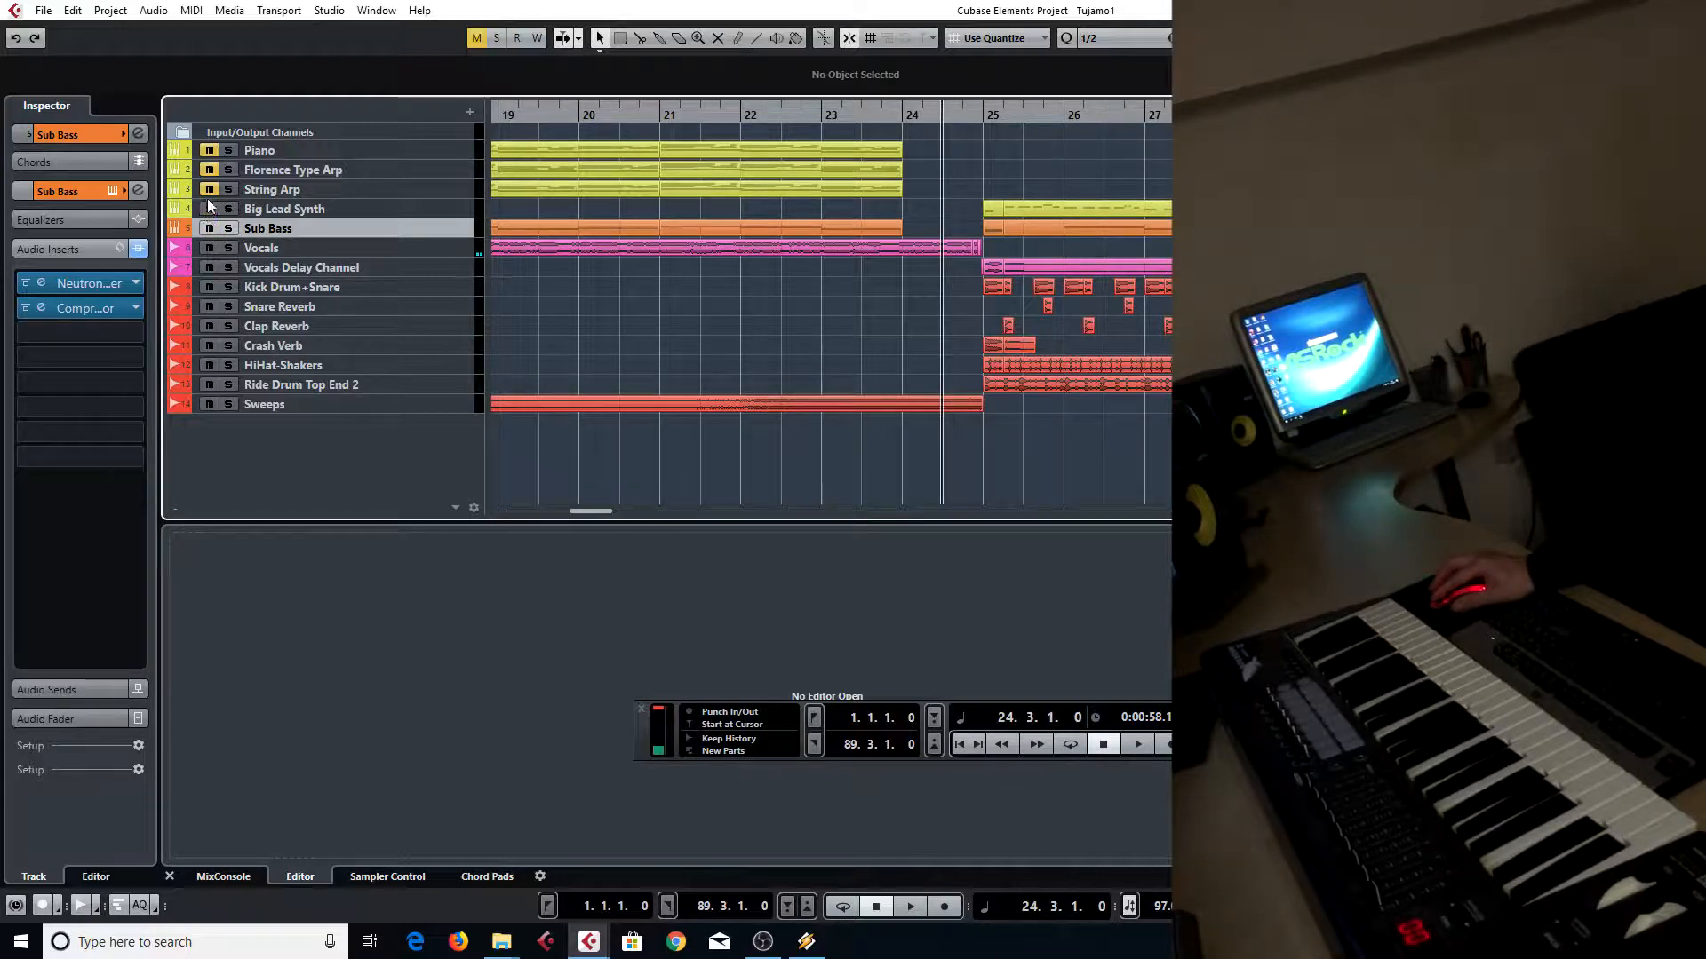
left_click(228, 229)
left_click(228, 247)
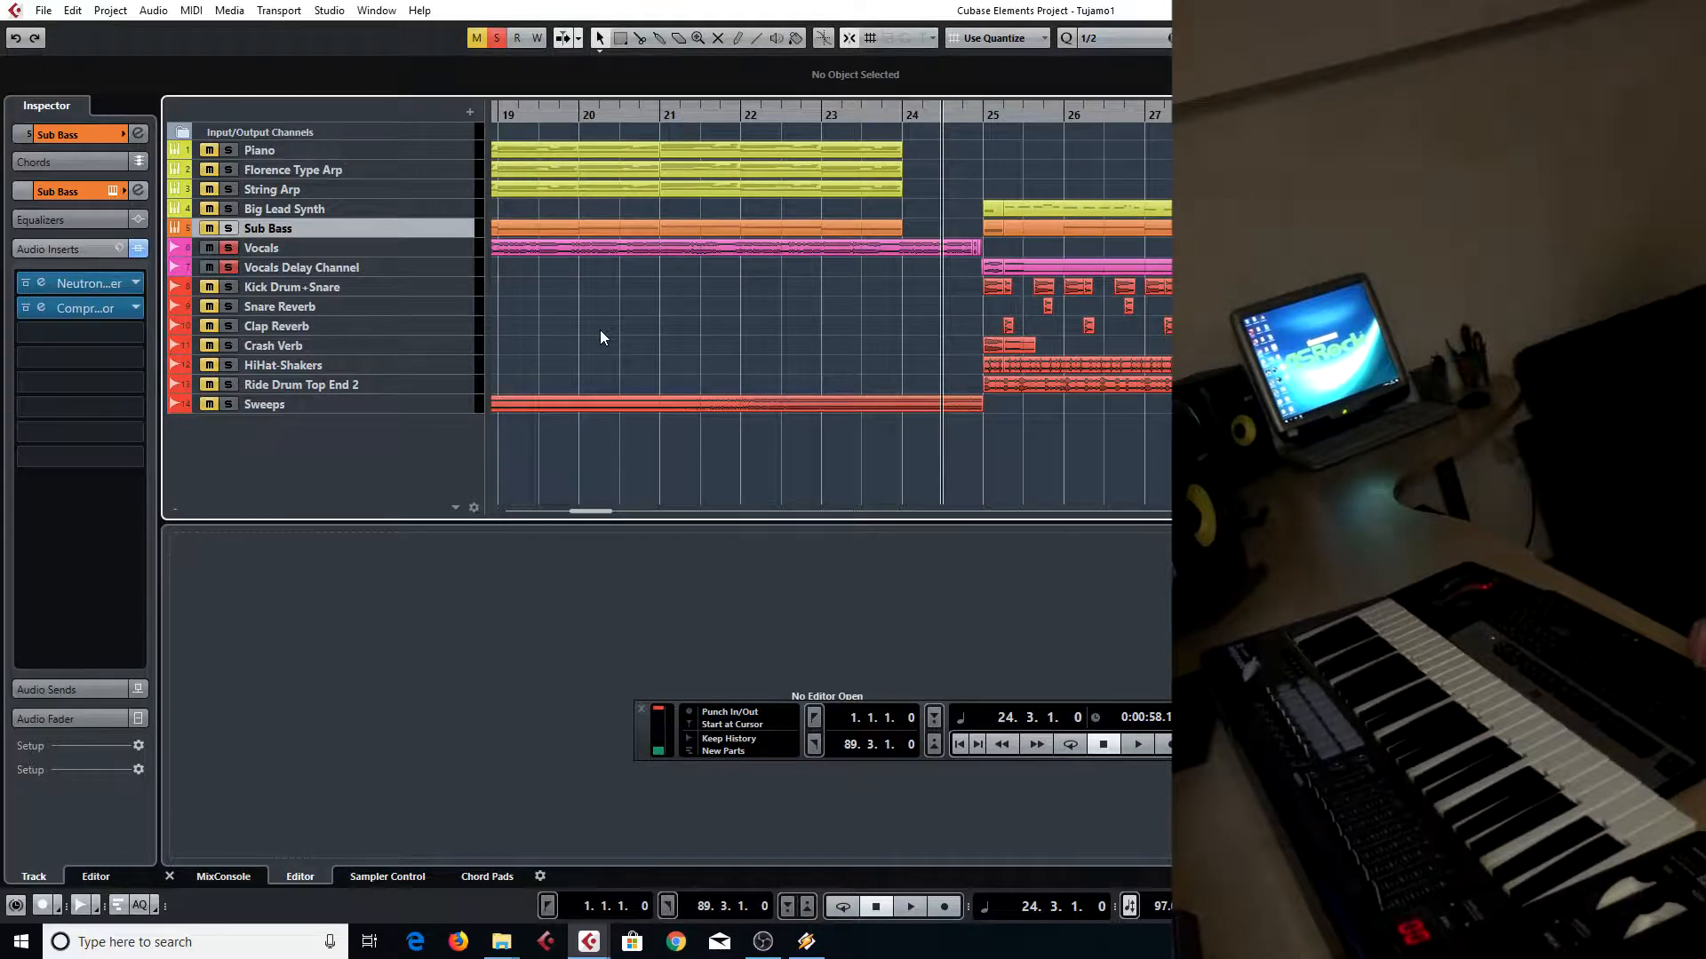
key("space")
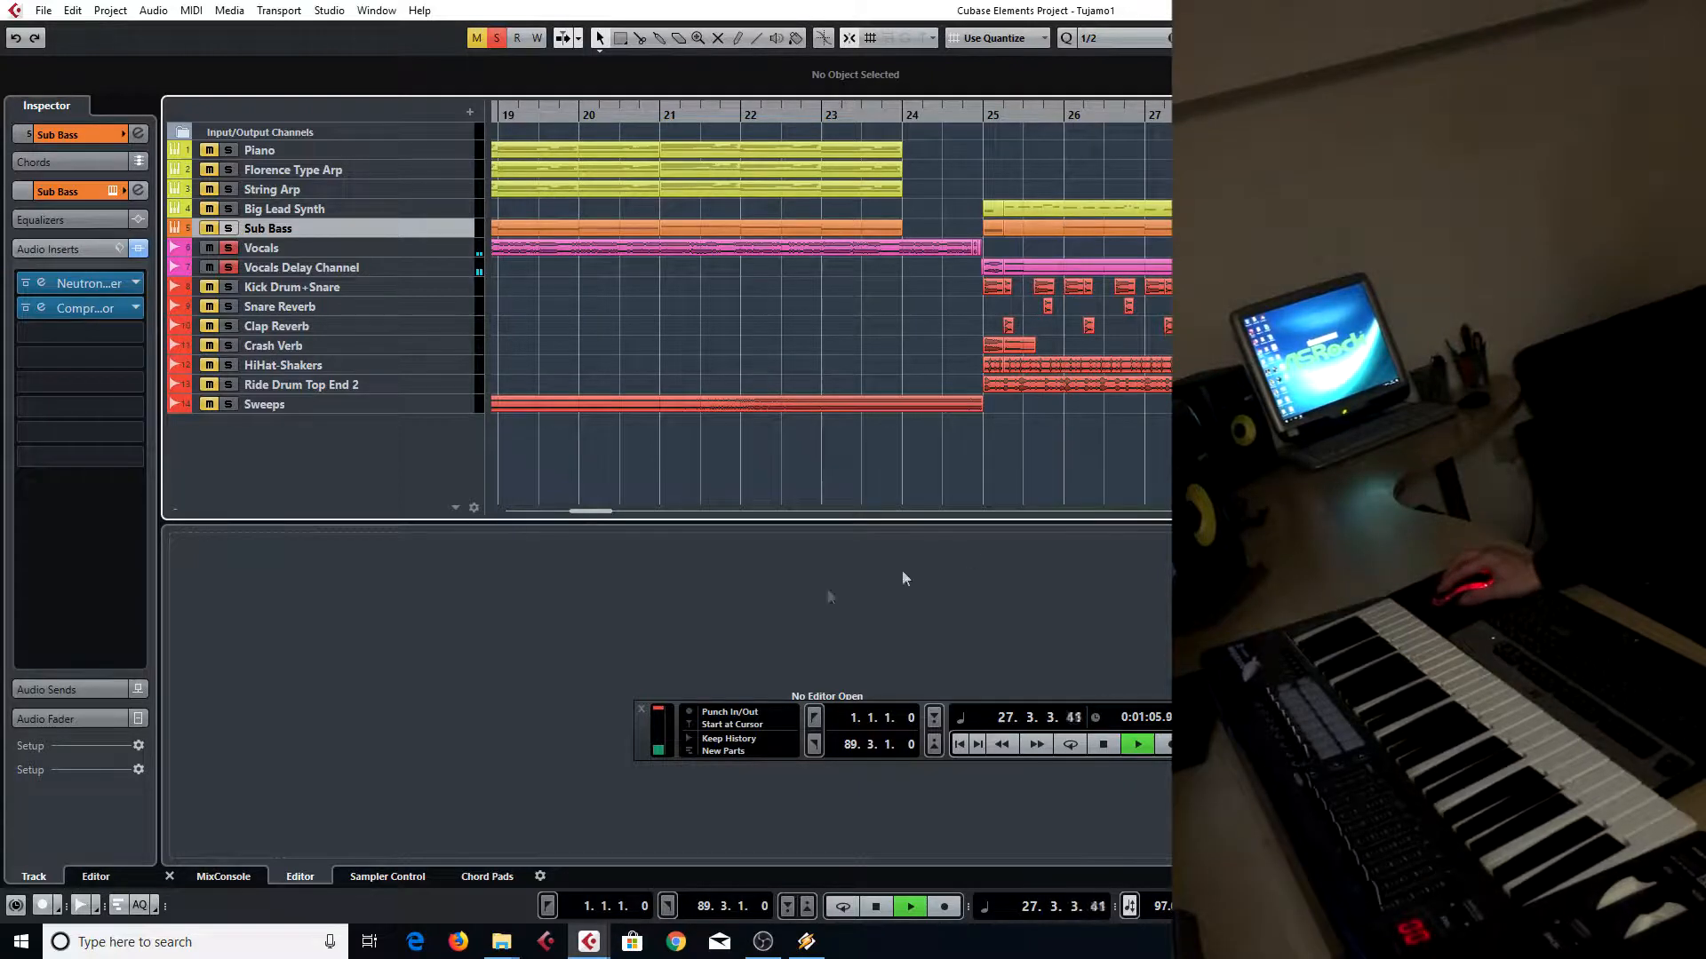
left_click_drag(610, 513, 620, 513)
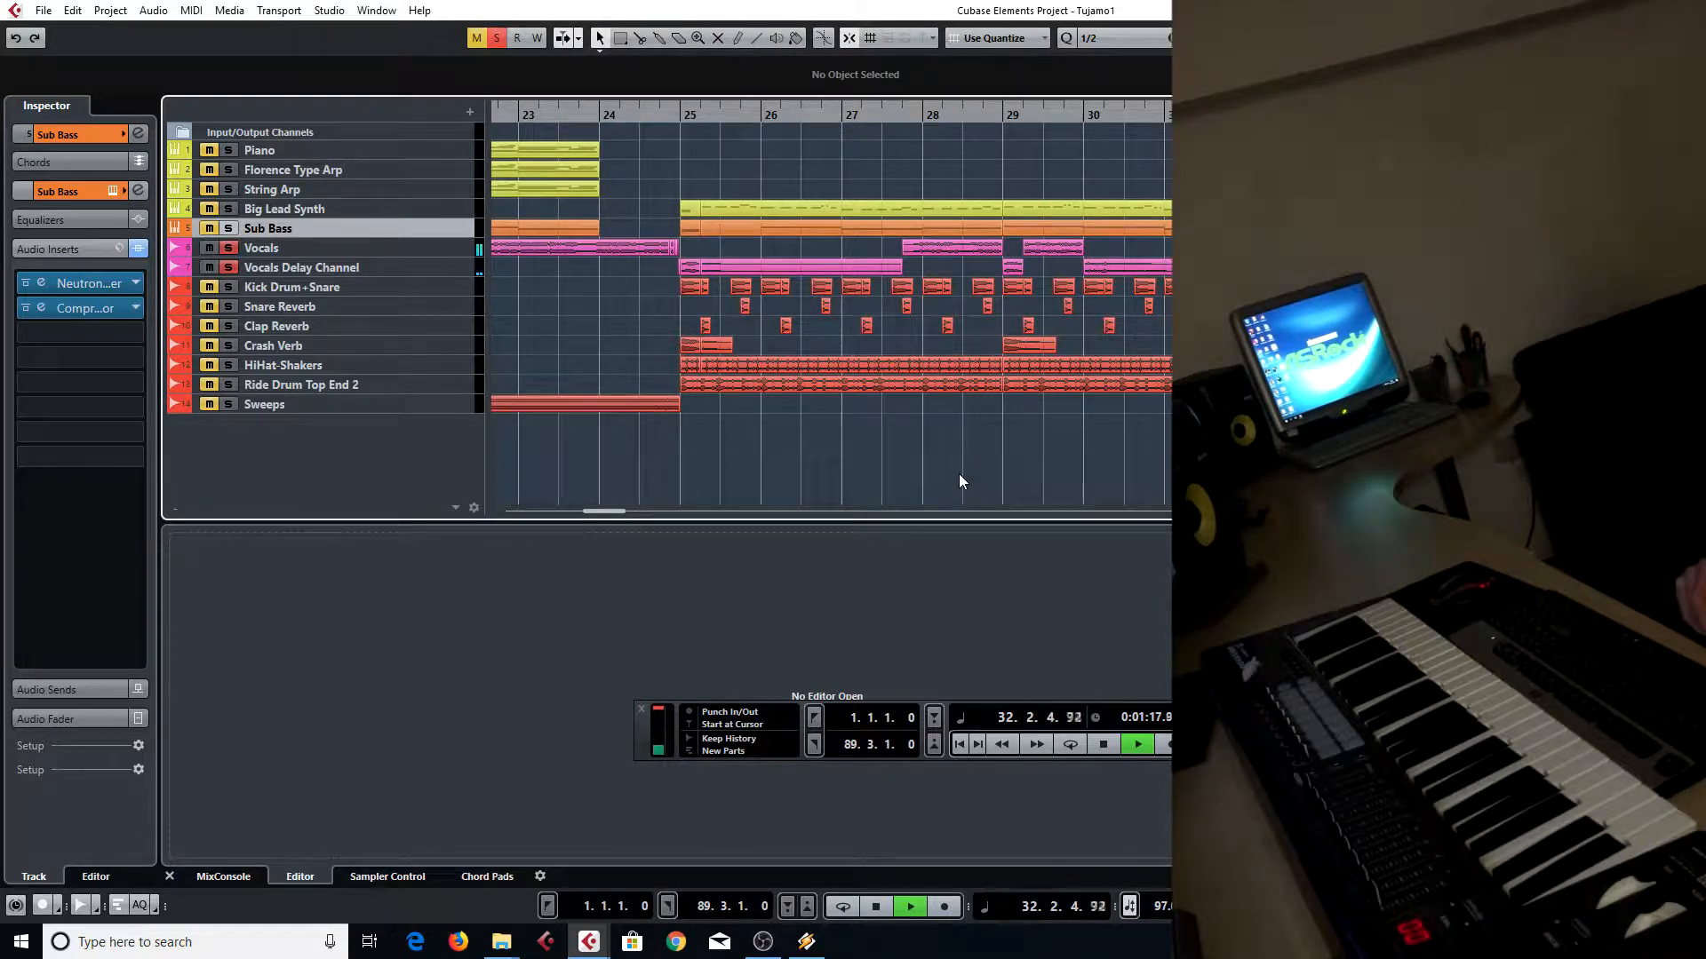
key("space")
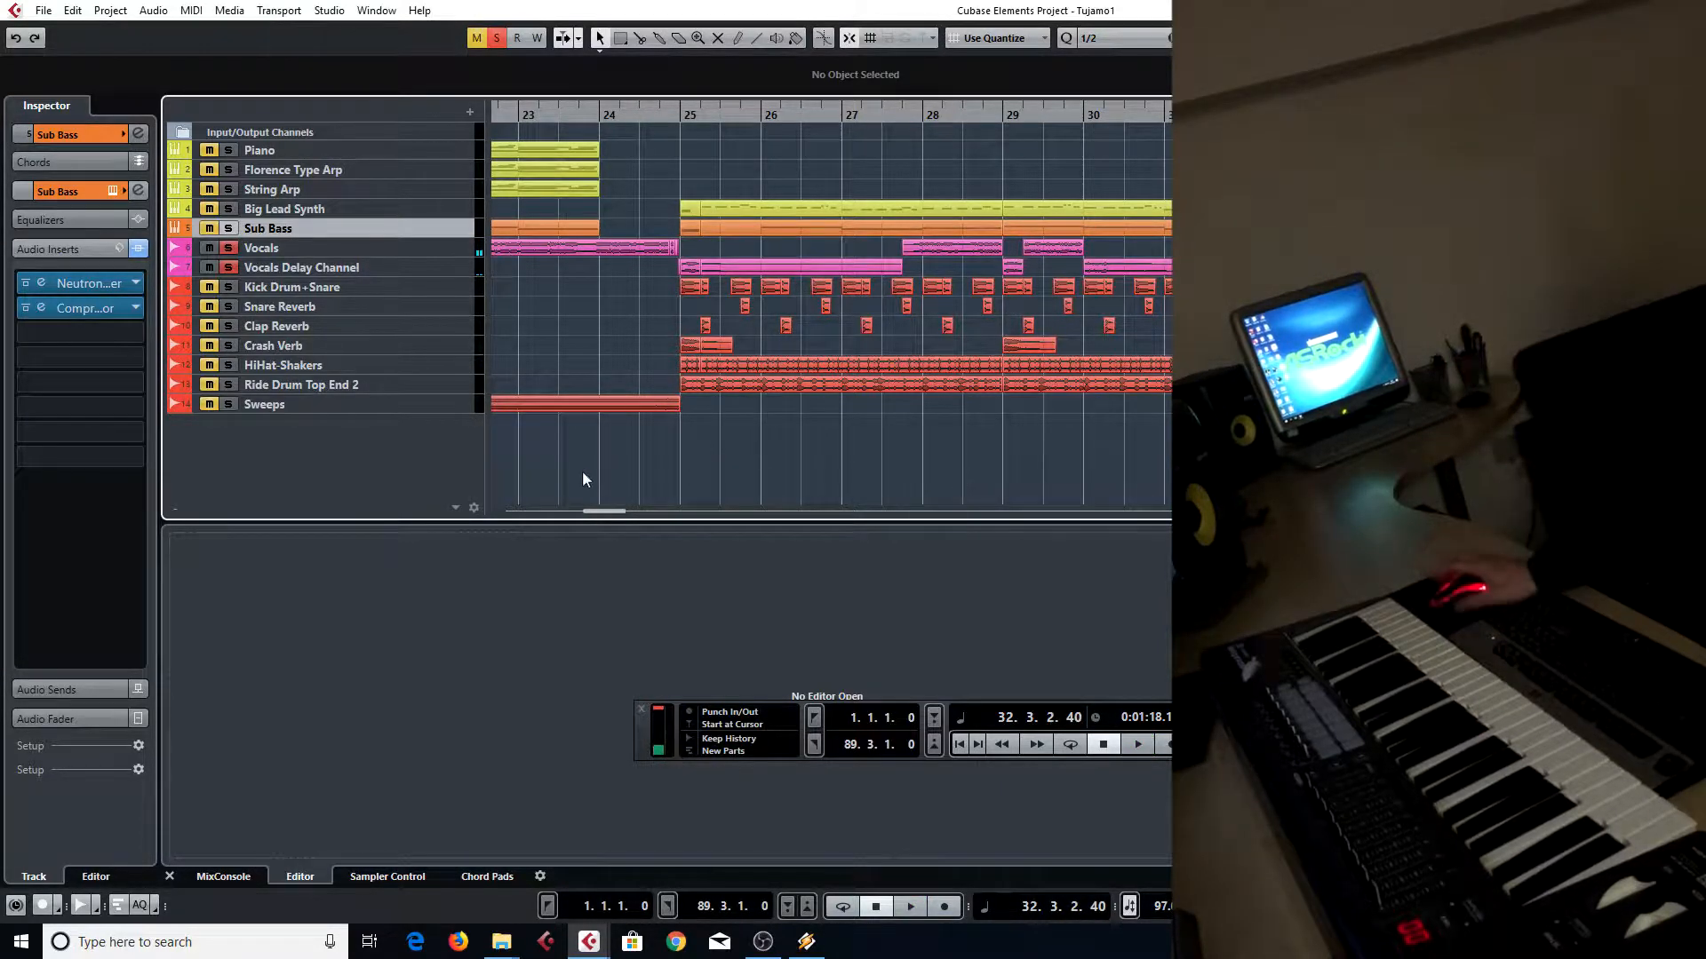
Turn off solo on the Vocals and Vocals Delay Channel tracks, and clear all track mutes
left_click(222, 254)
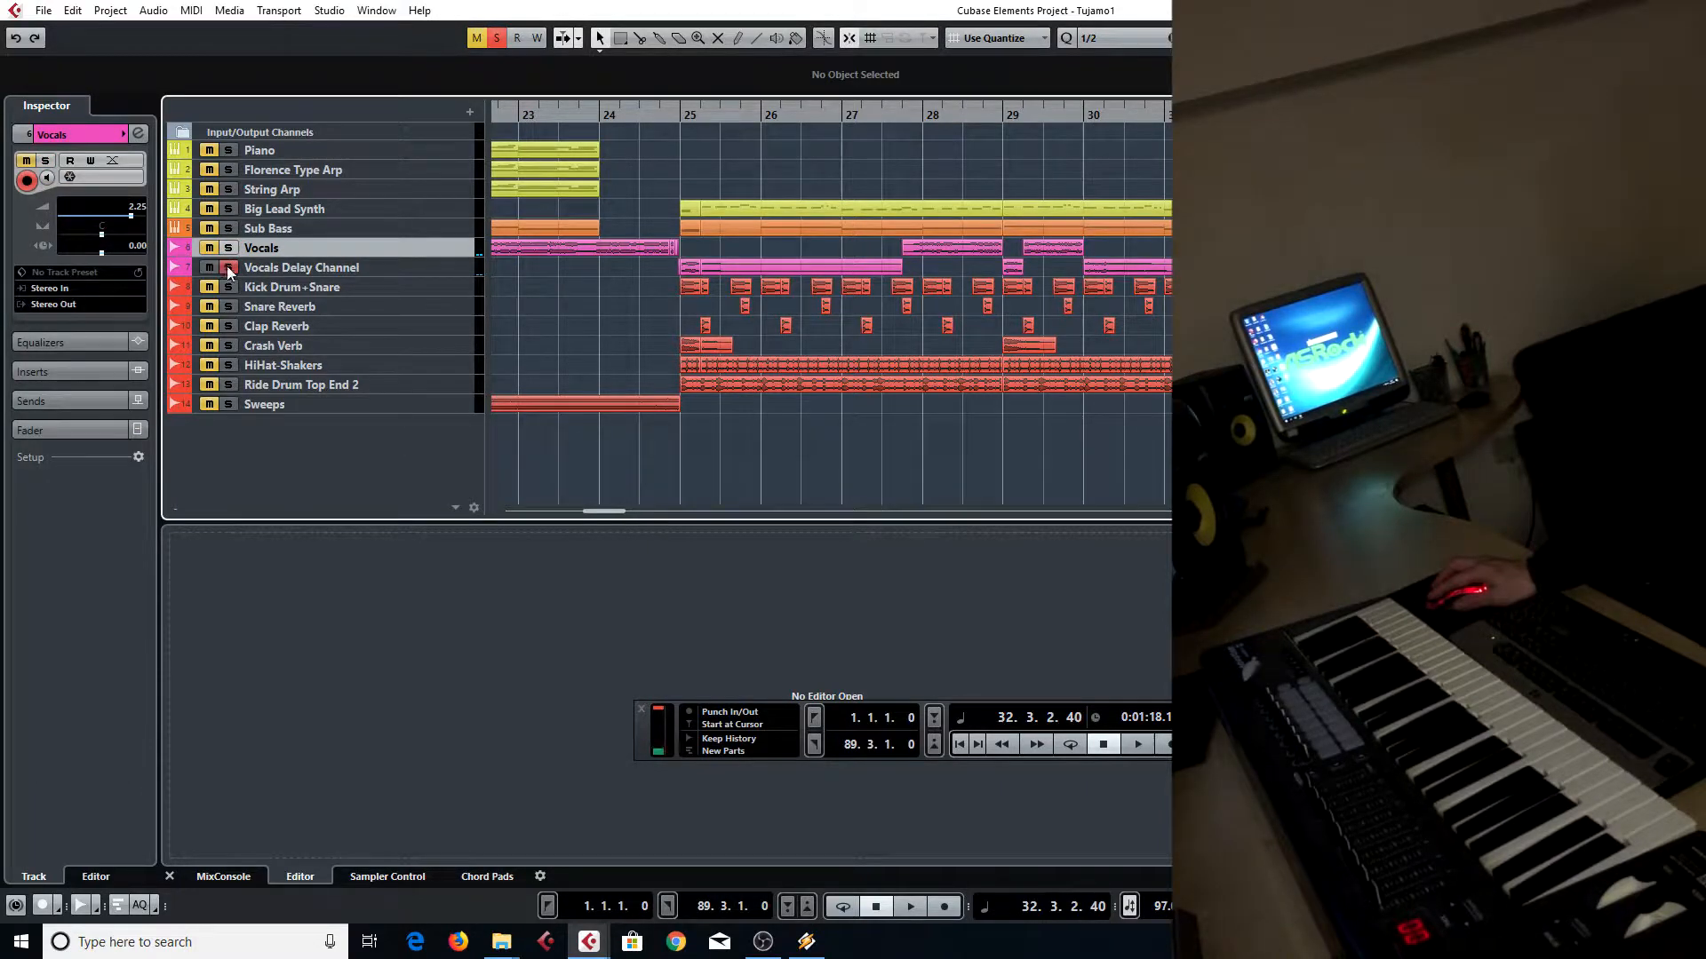
left_click(229, 268)
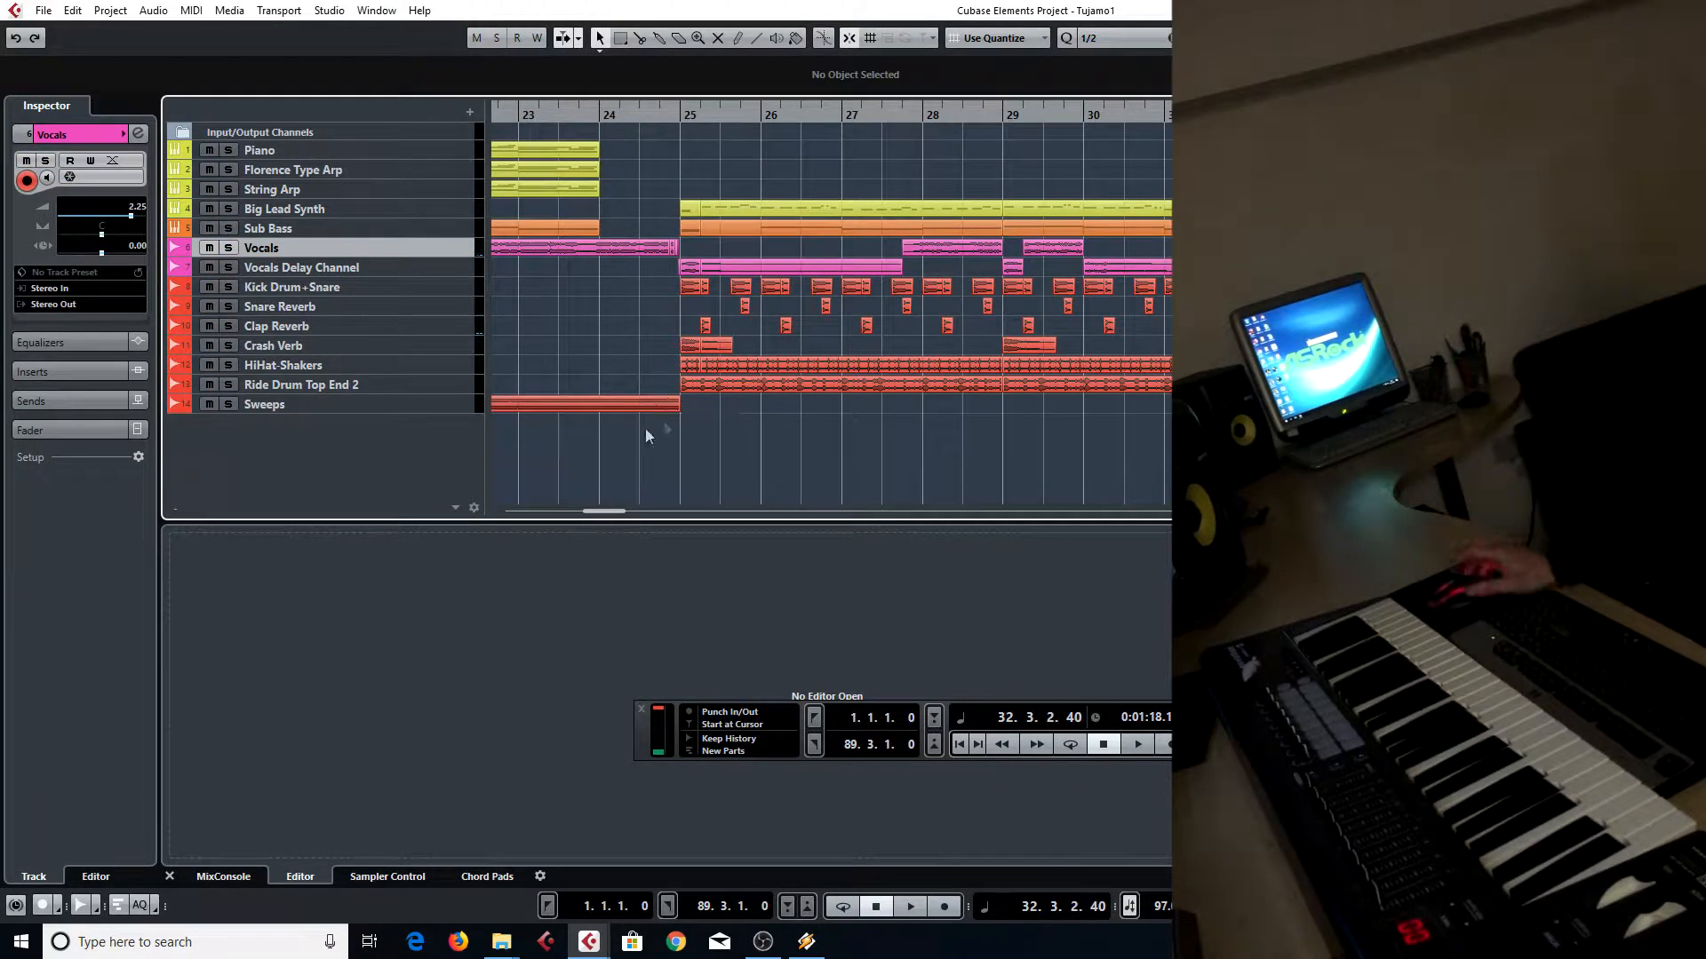
mouse_move(618, 510)
left_mouse_down()
mouse_move(599, 510)
mouse_move(631, 509)
mouse_move(617, 503)
left_mouse_up()
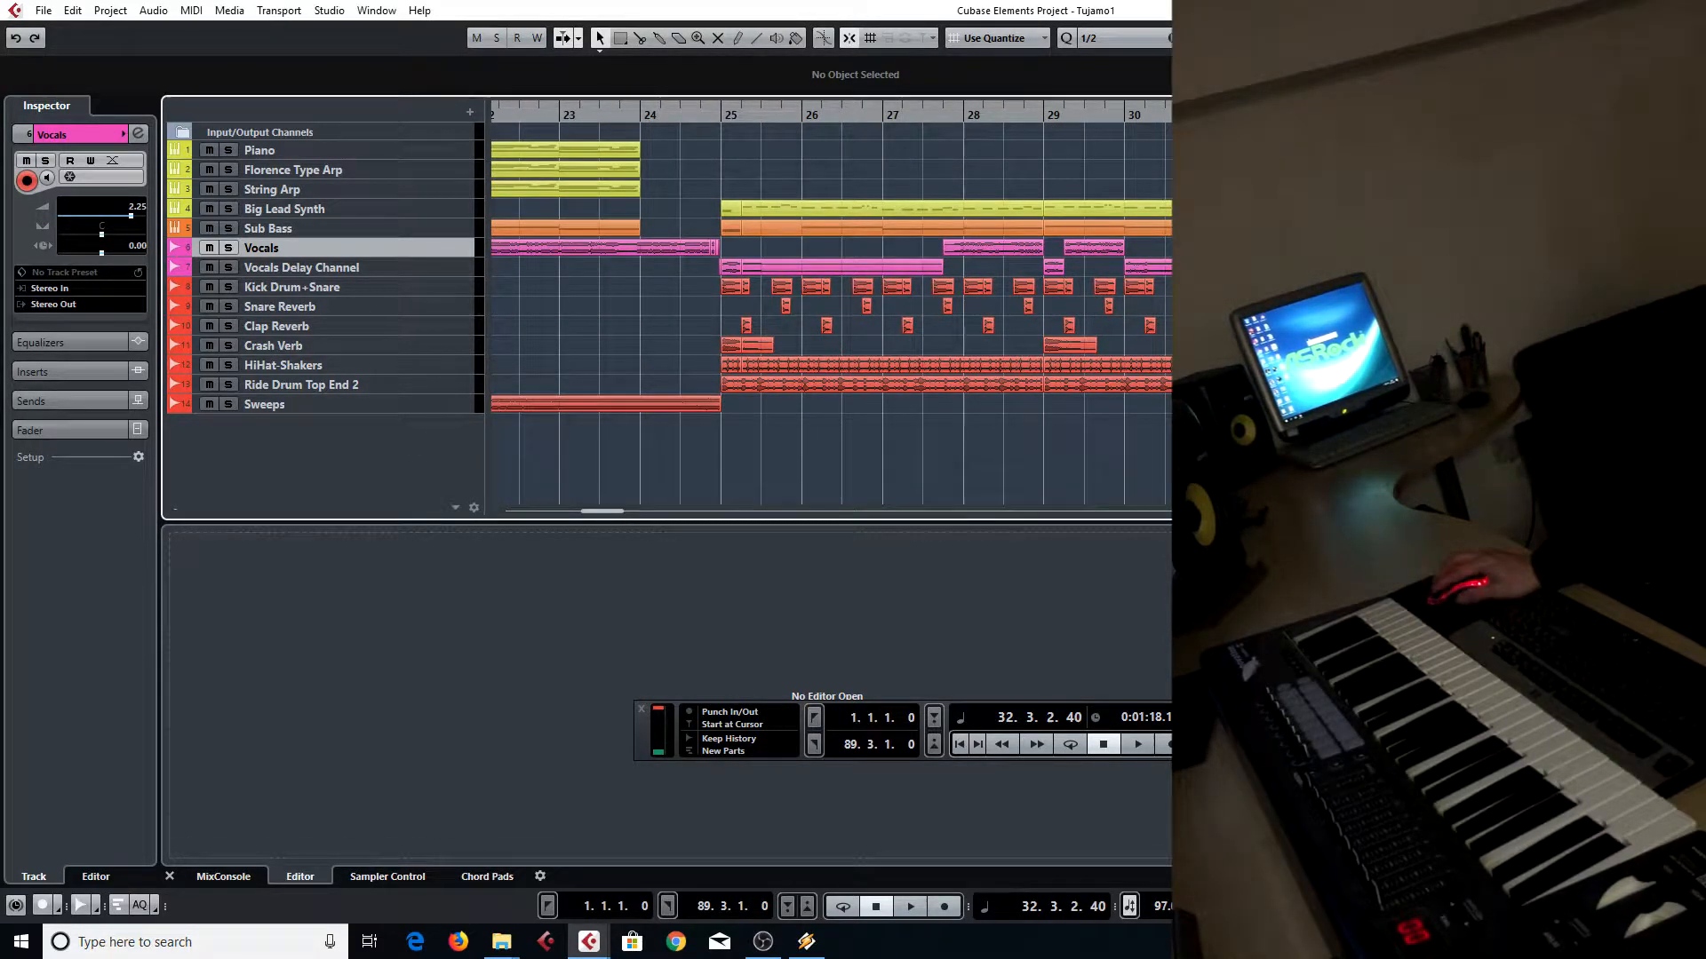
key("alt+Tab")
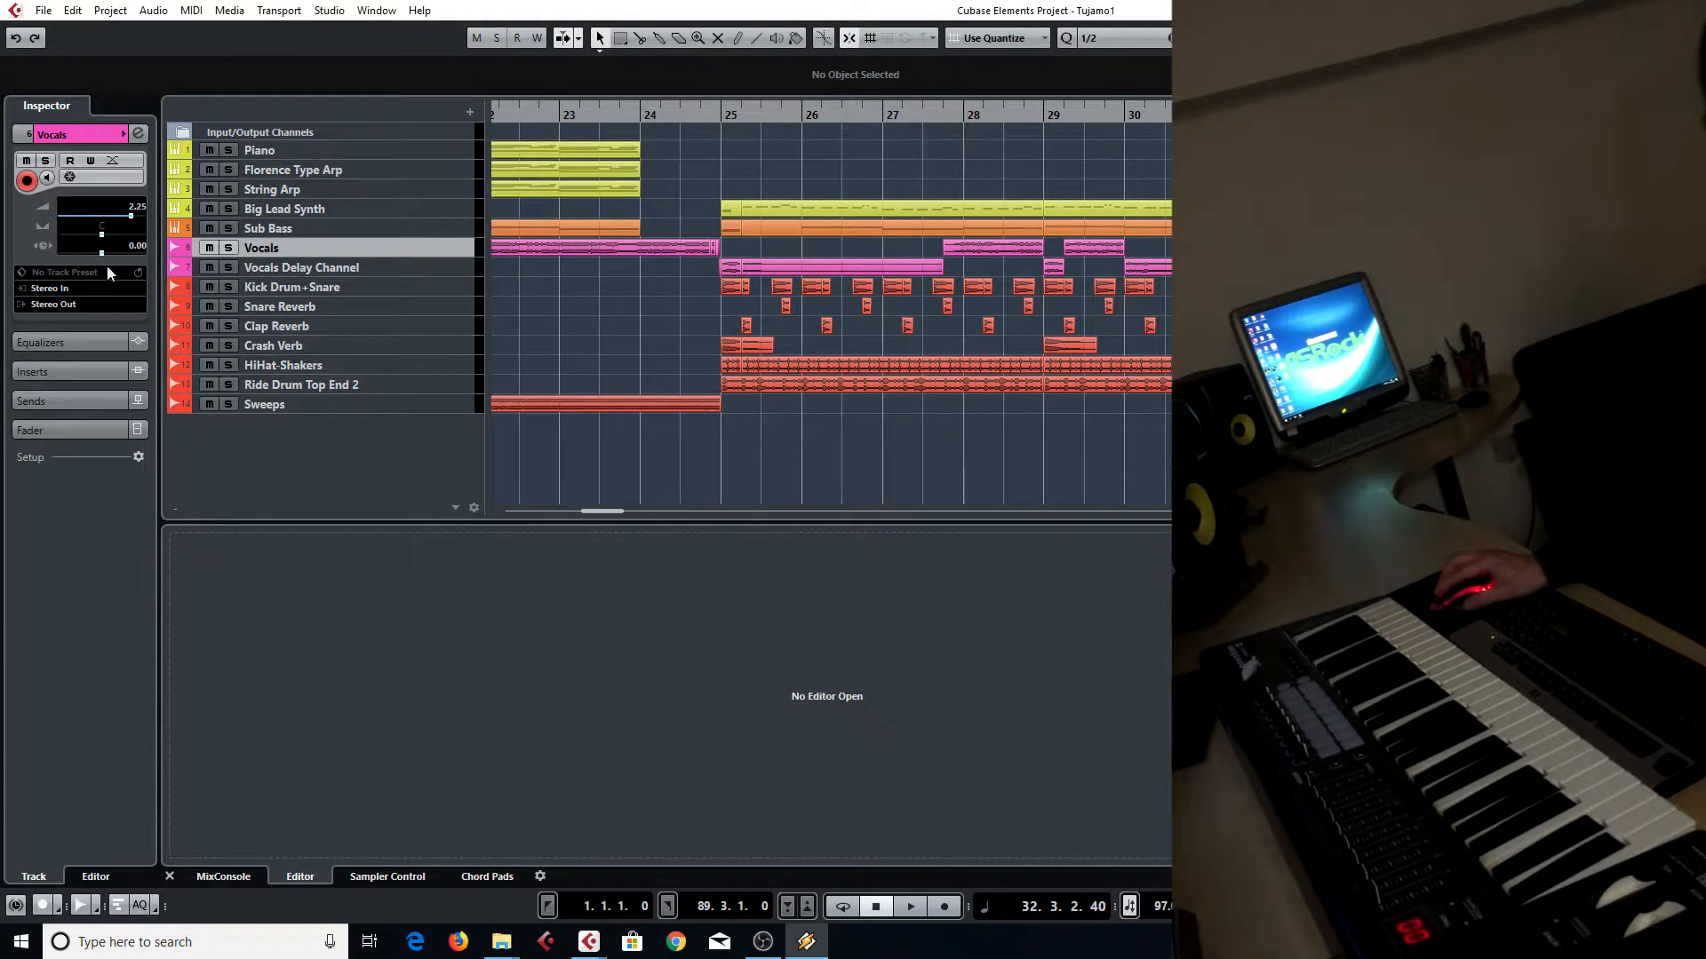
Solo the Kick Drum+Snare track and play it from bar 25
left_click(228, 287)
key("F2")
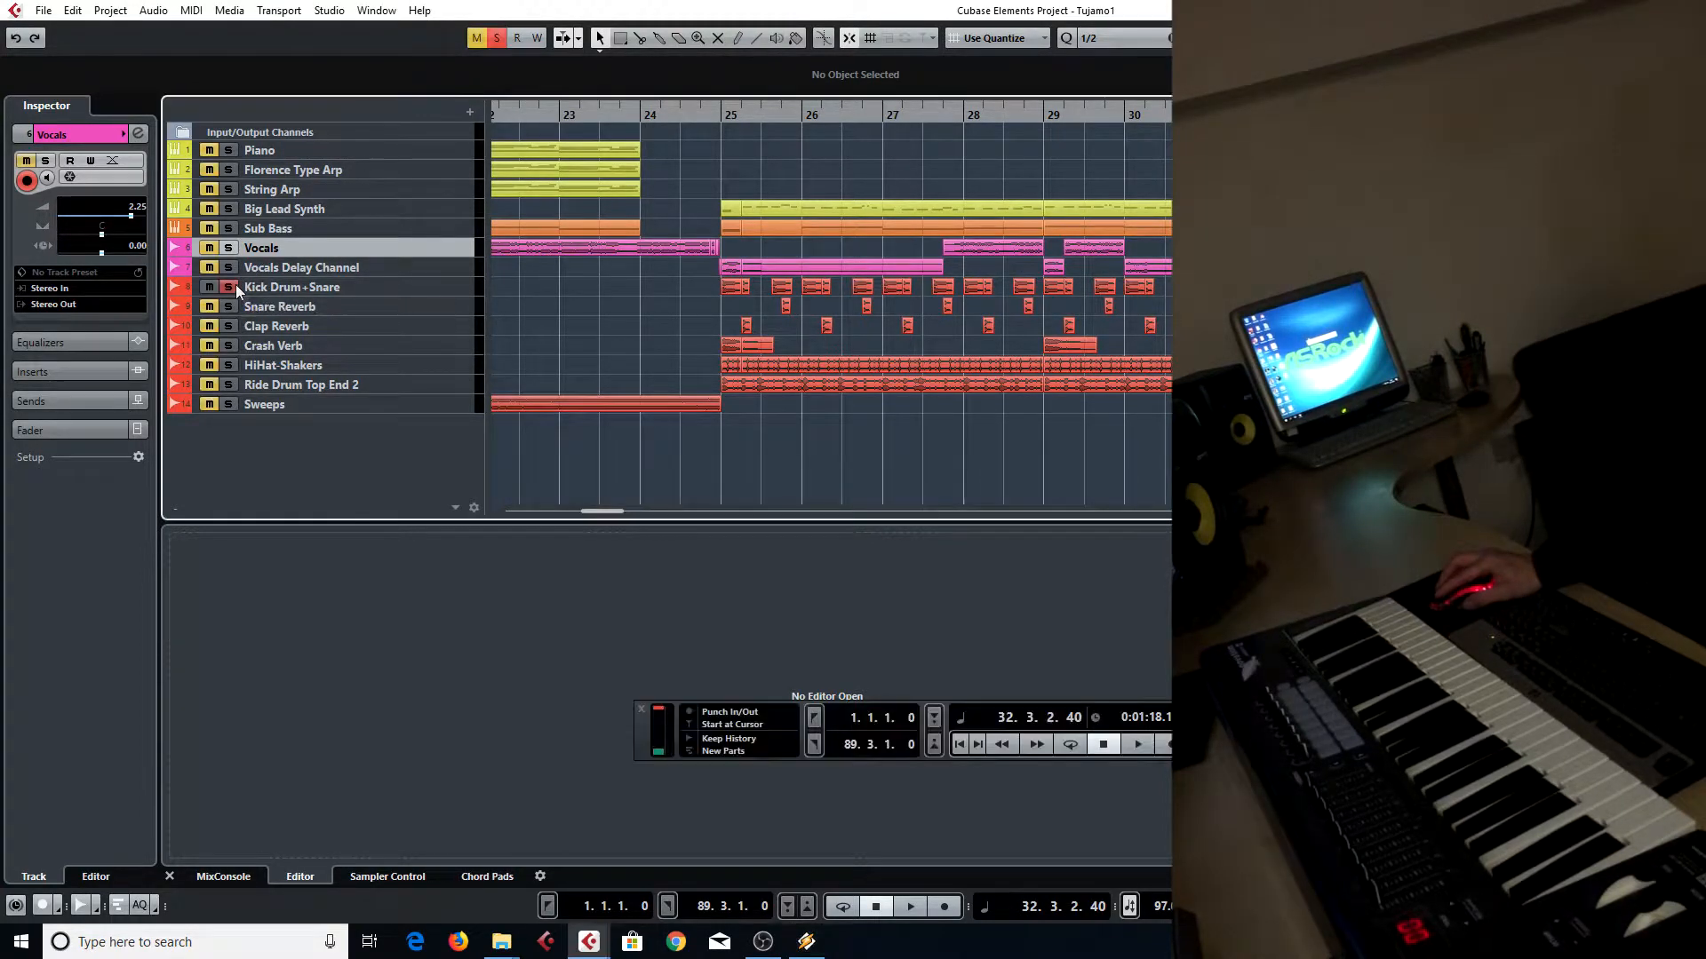
left_click(705, 118)
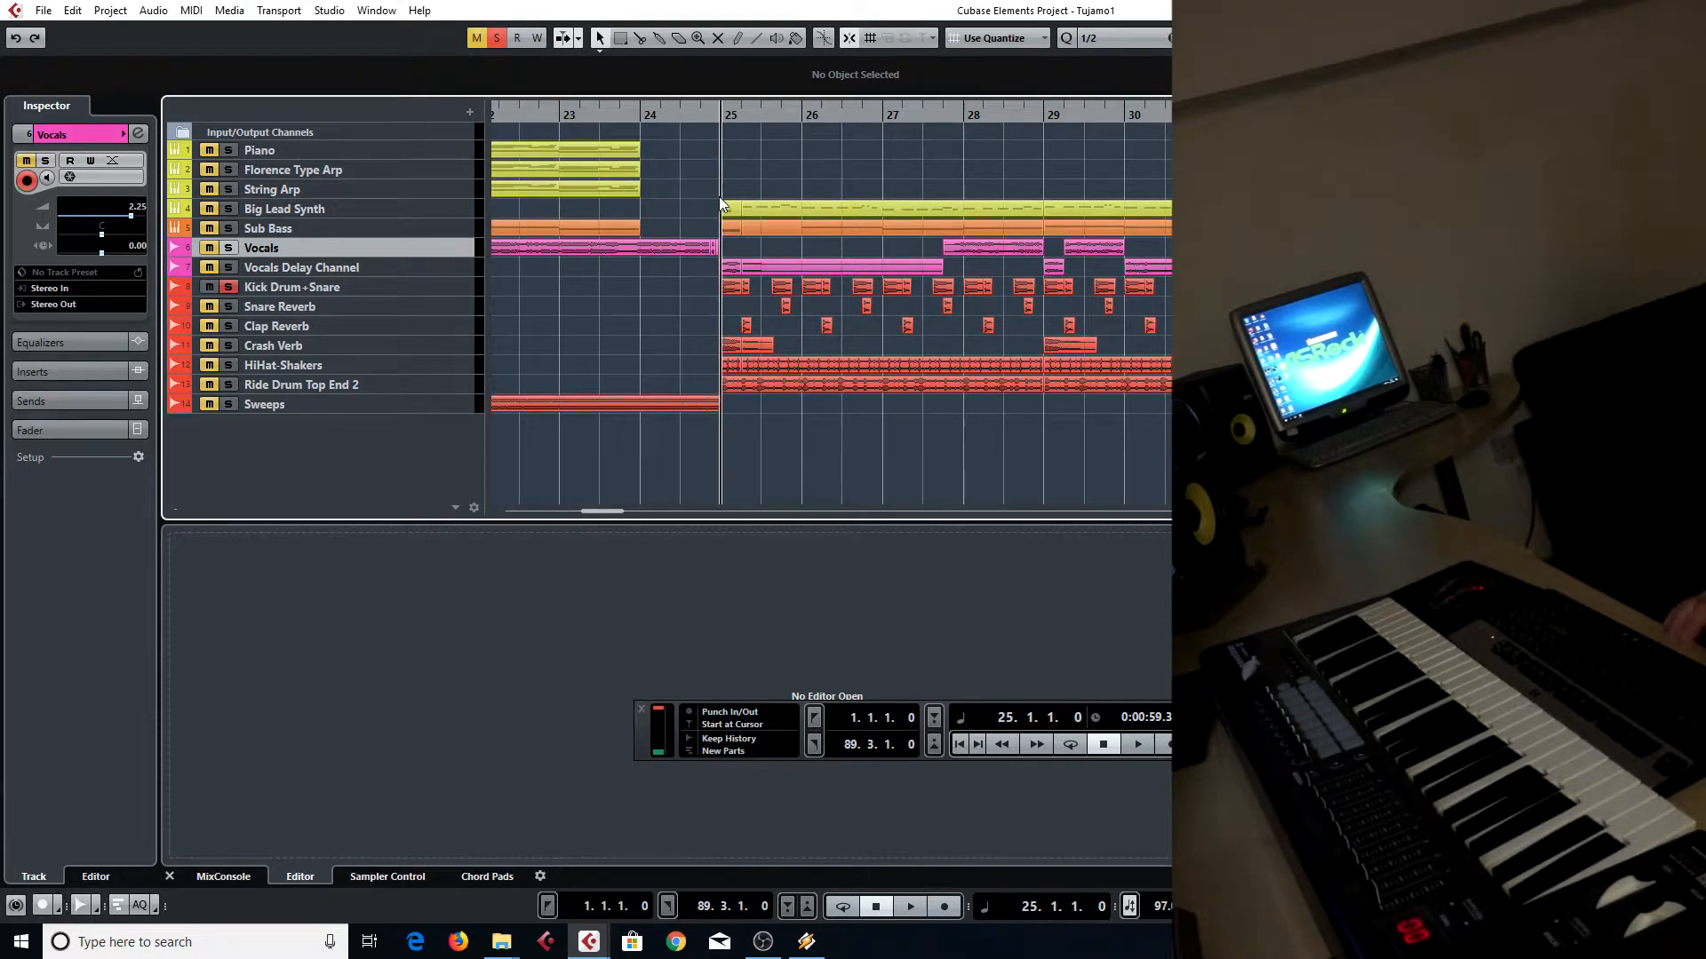
key("space")
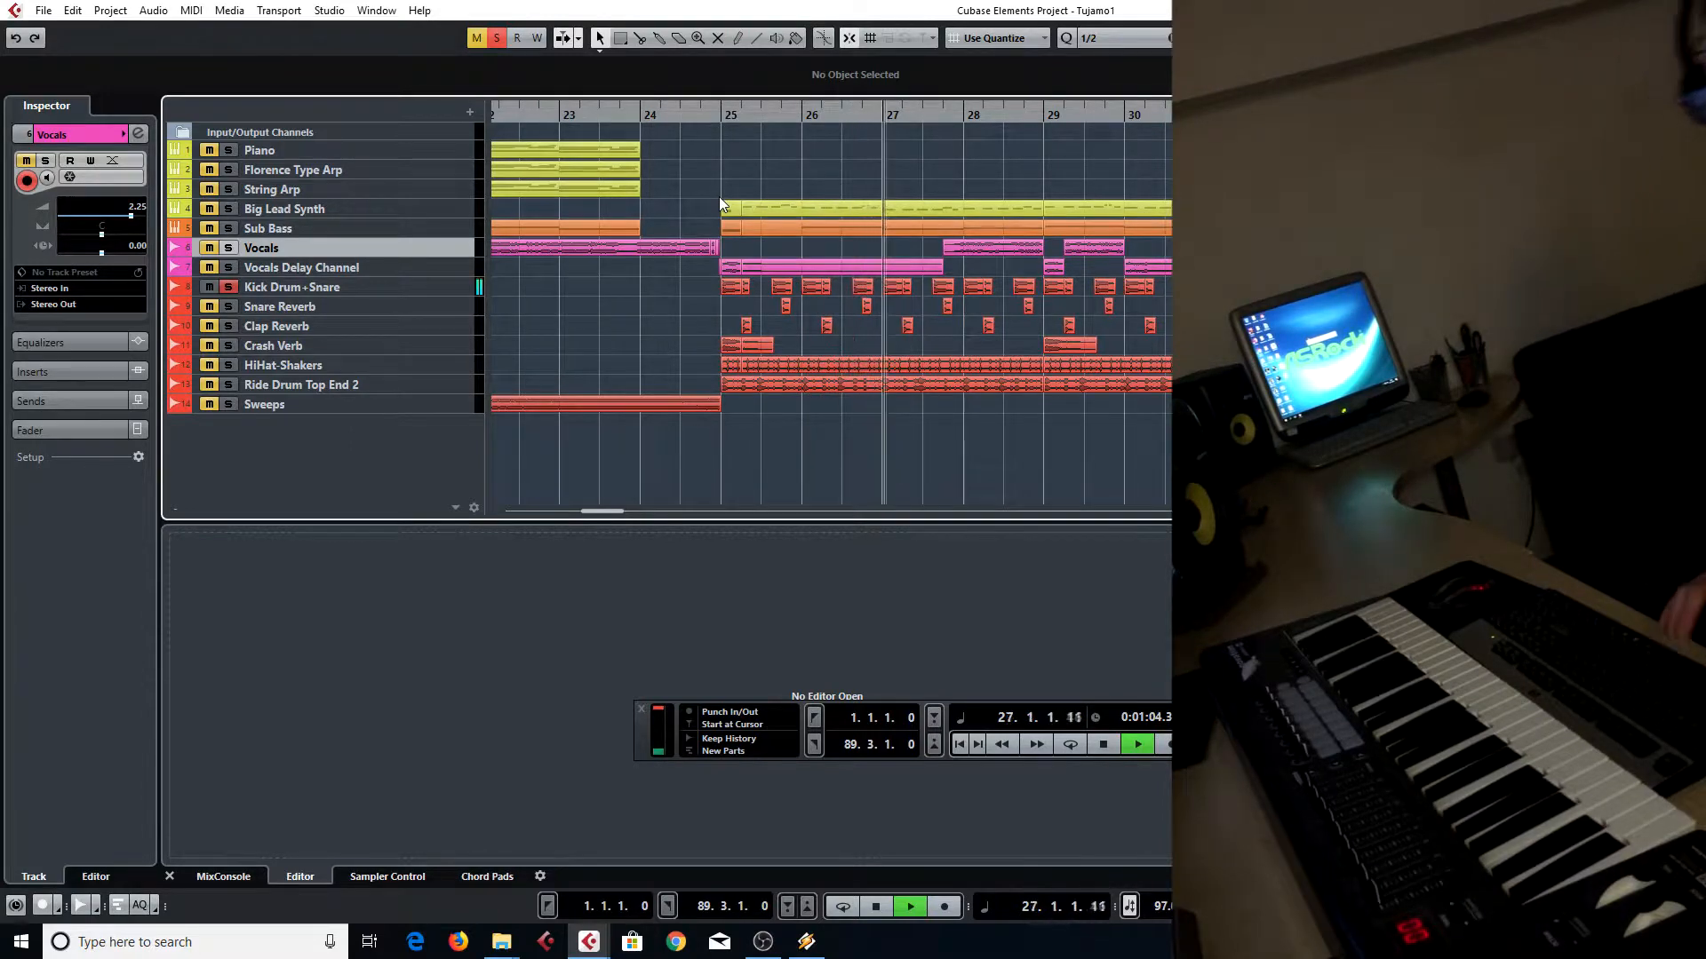
key("space")
Add the Snare Reverb track to the solo and play it with the kick and snare from bar 25
left_click(721, 115)
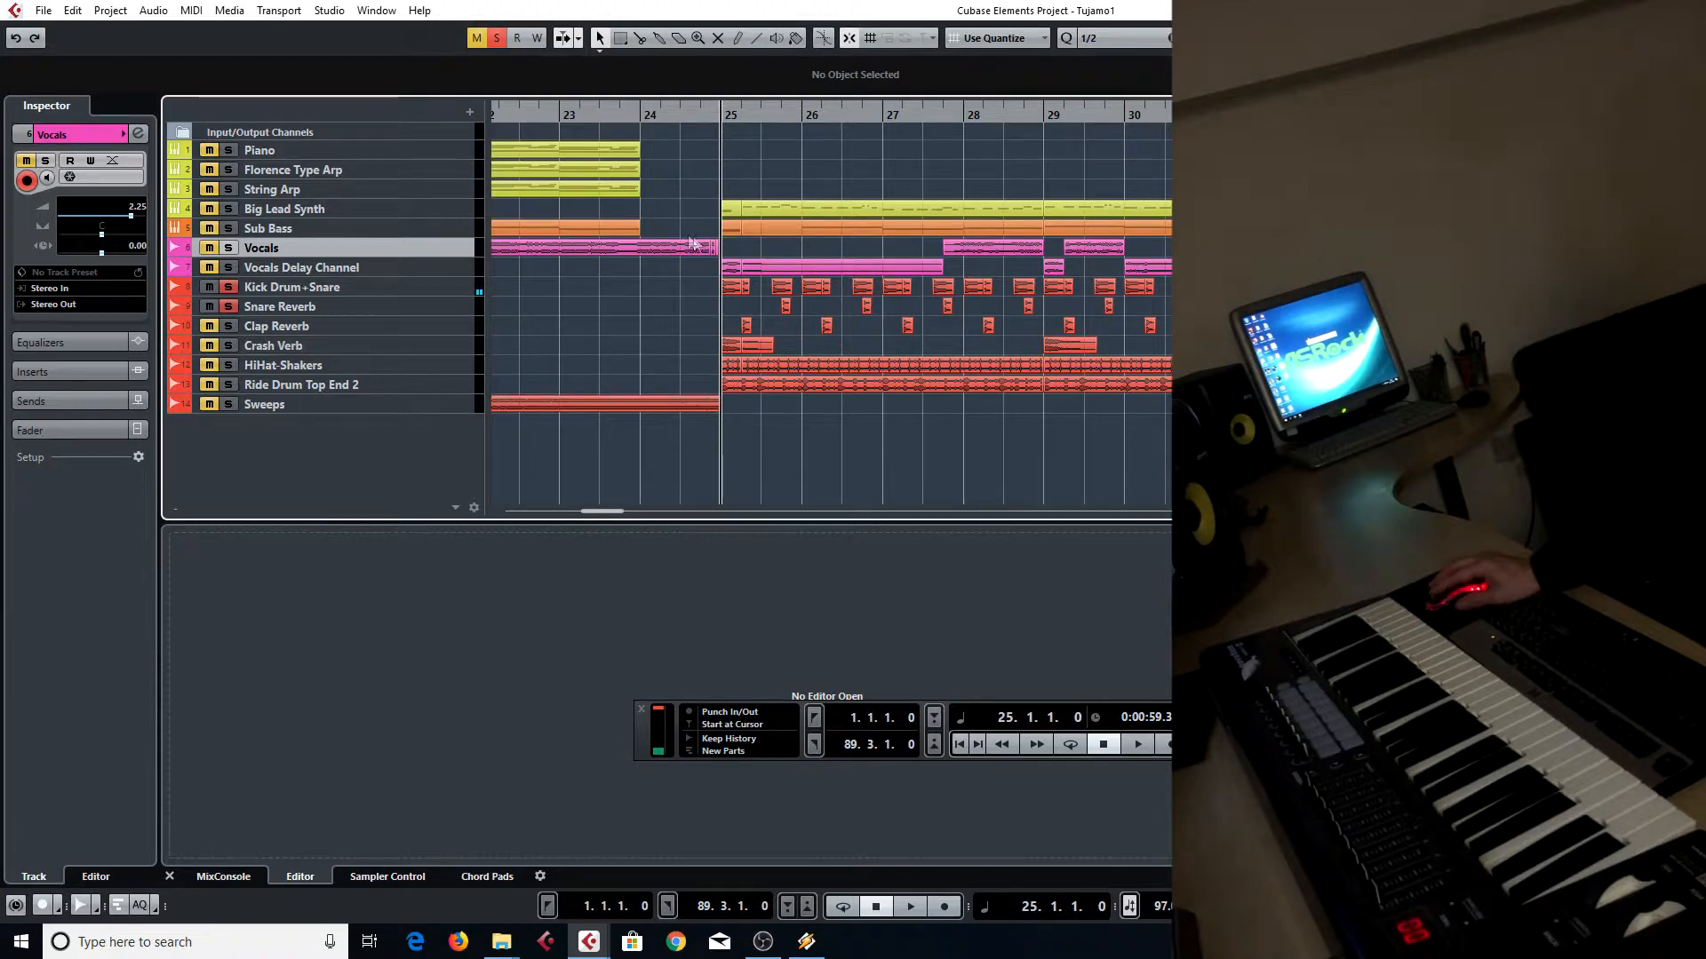
key("space")
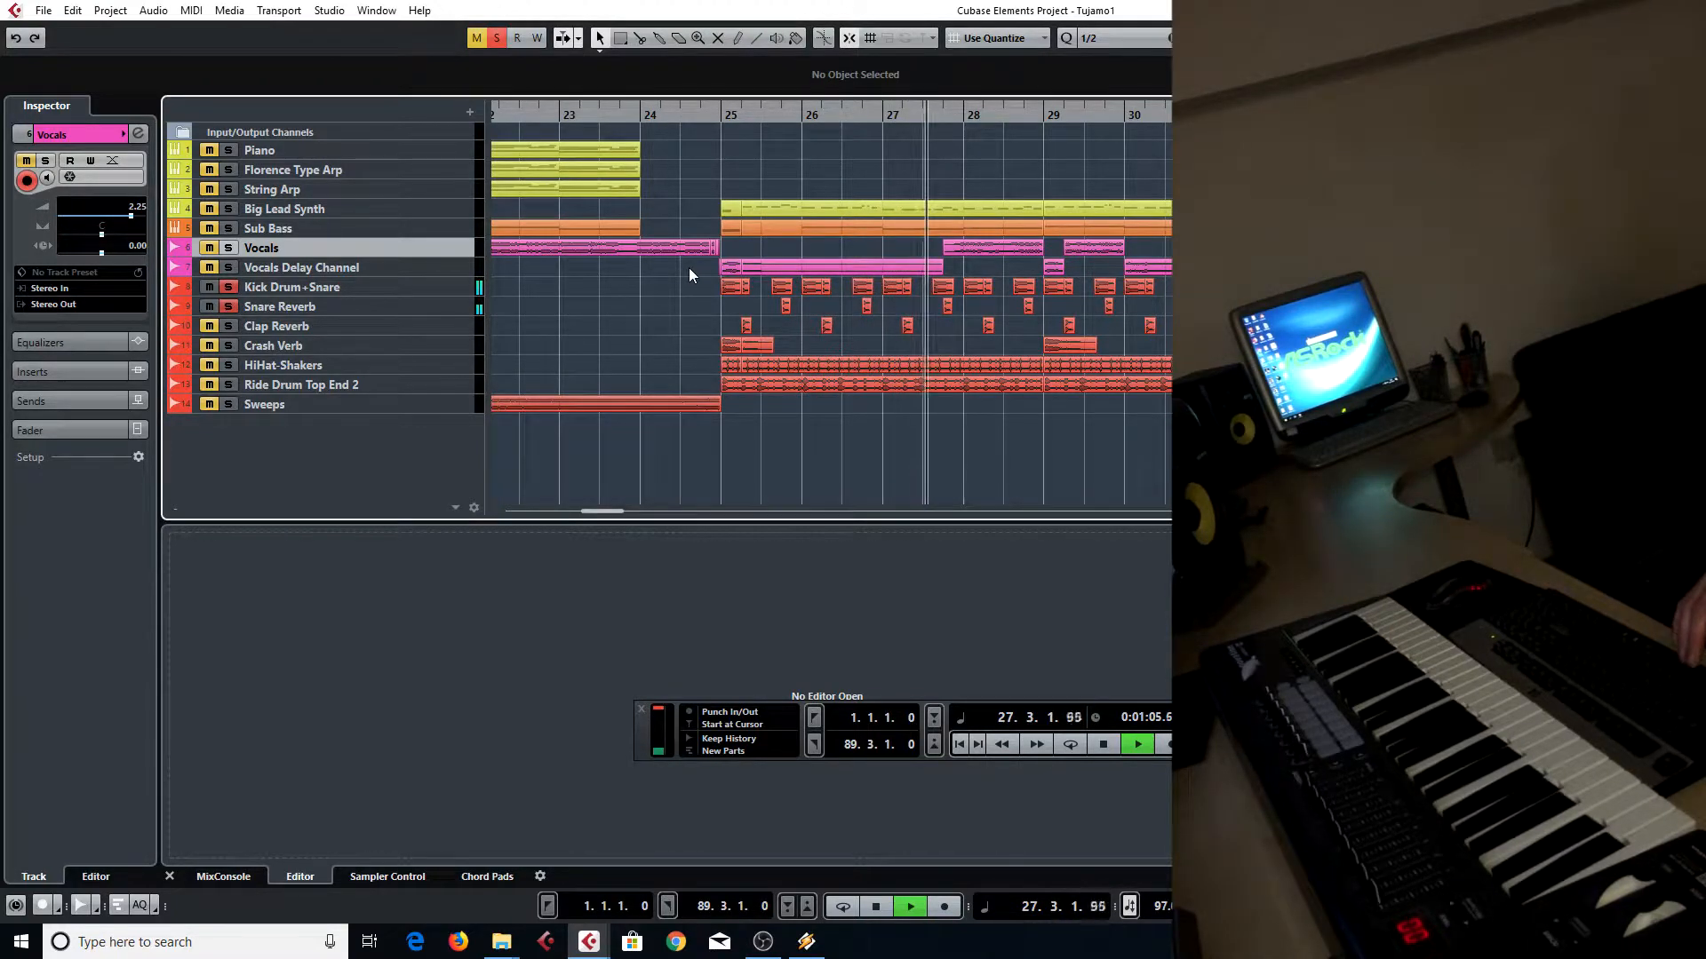
key("space")
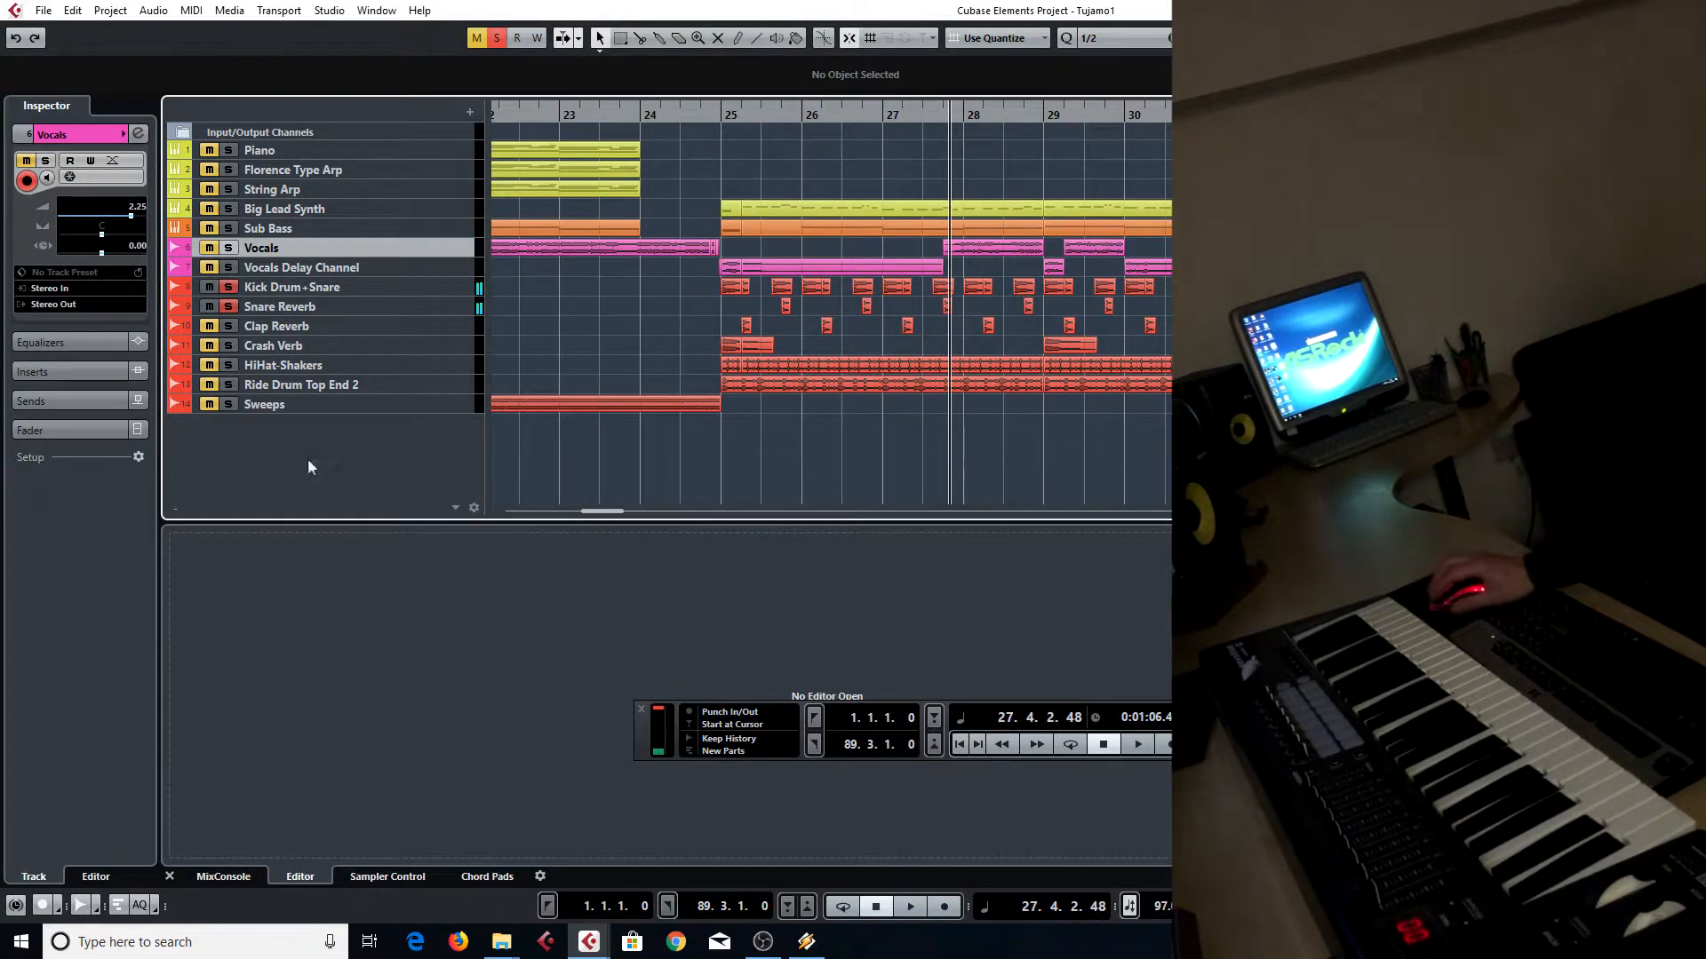
Solo the Clap Reverb track as well, and play the three drum tracks from just before bar 25
left_click(706, 130)
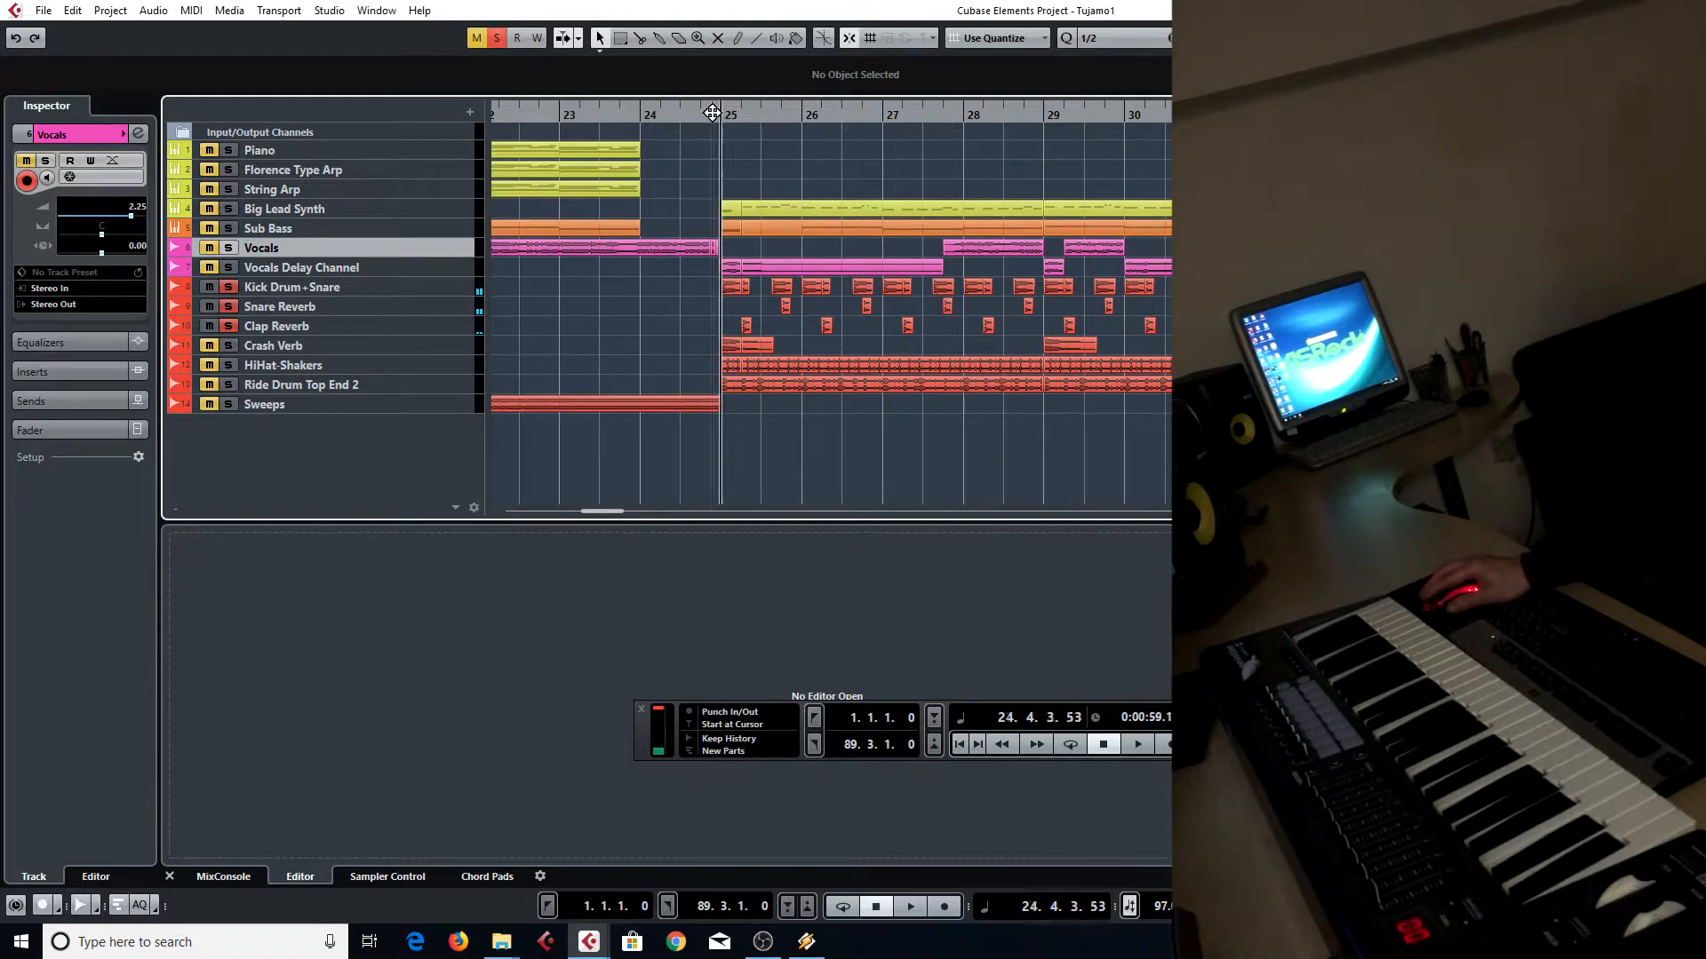
key("space")
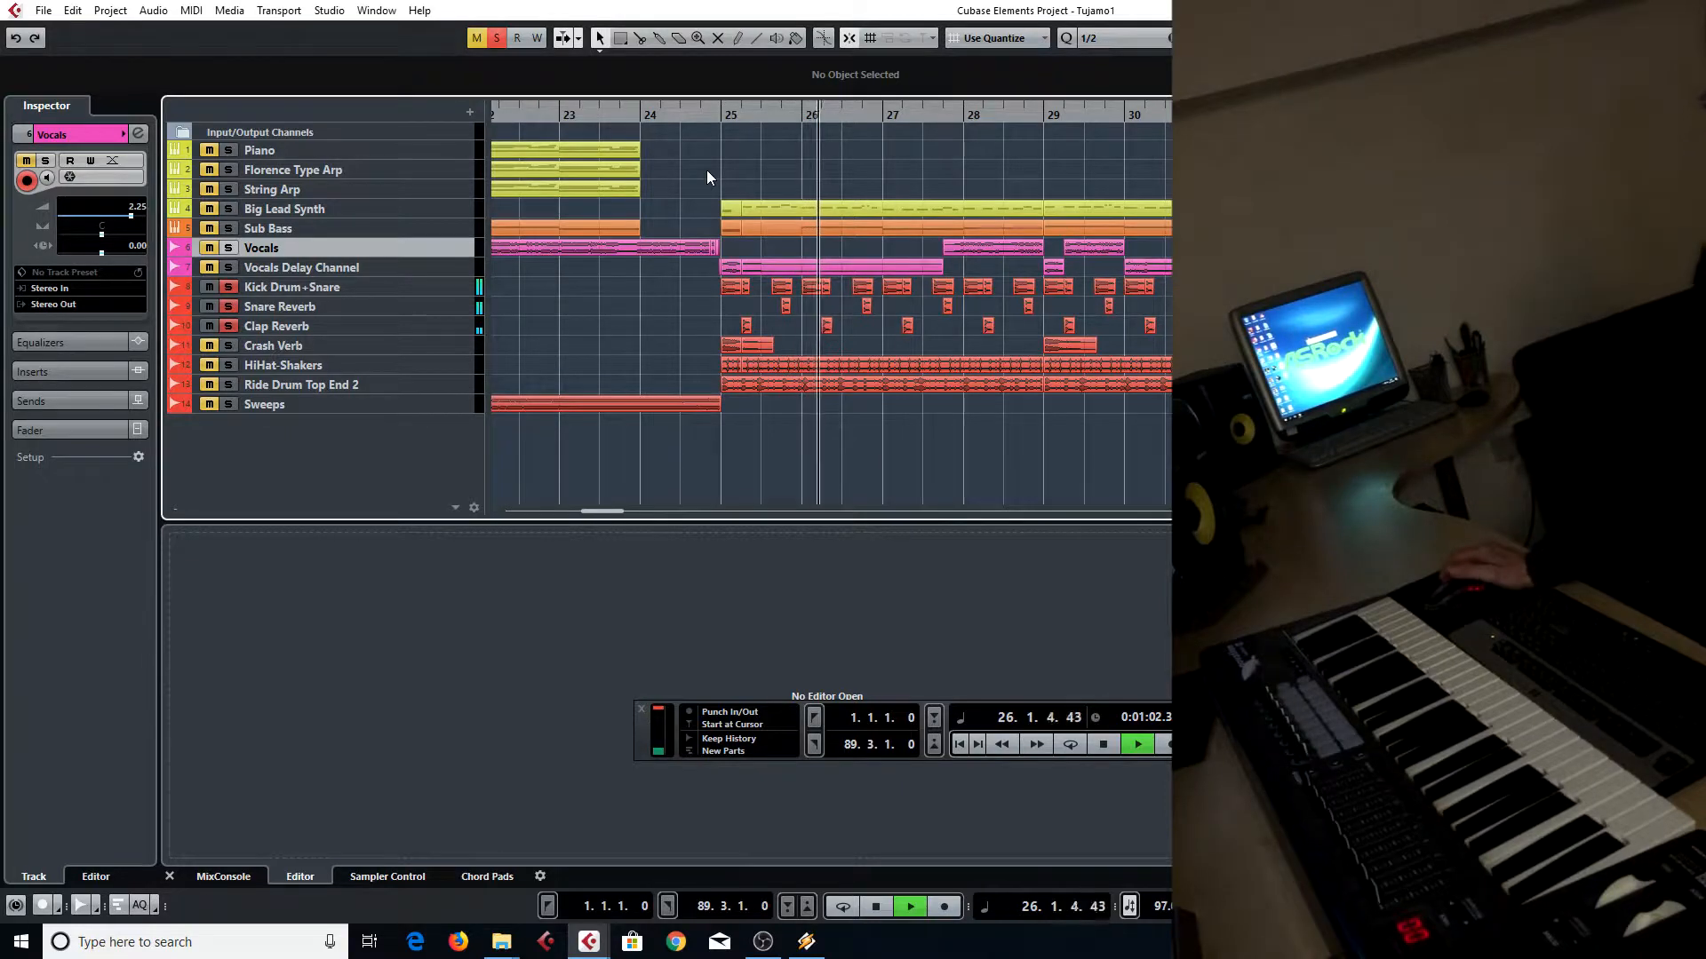
key("space")
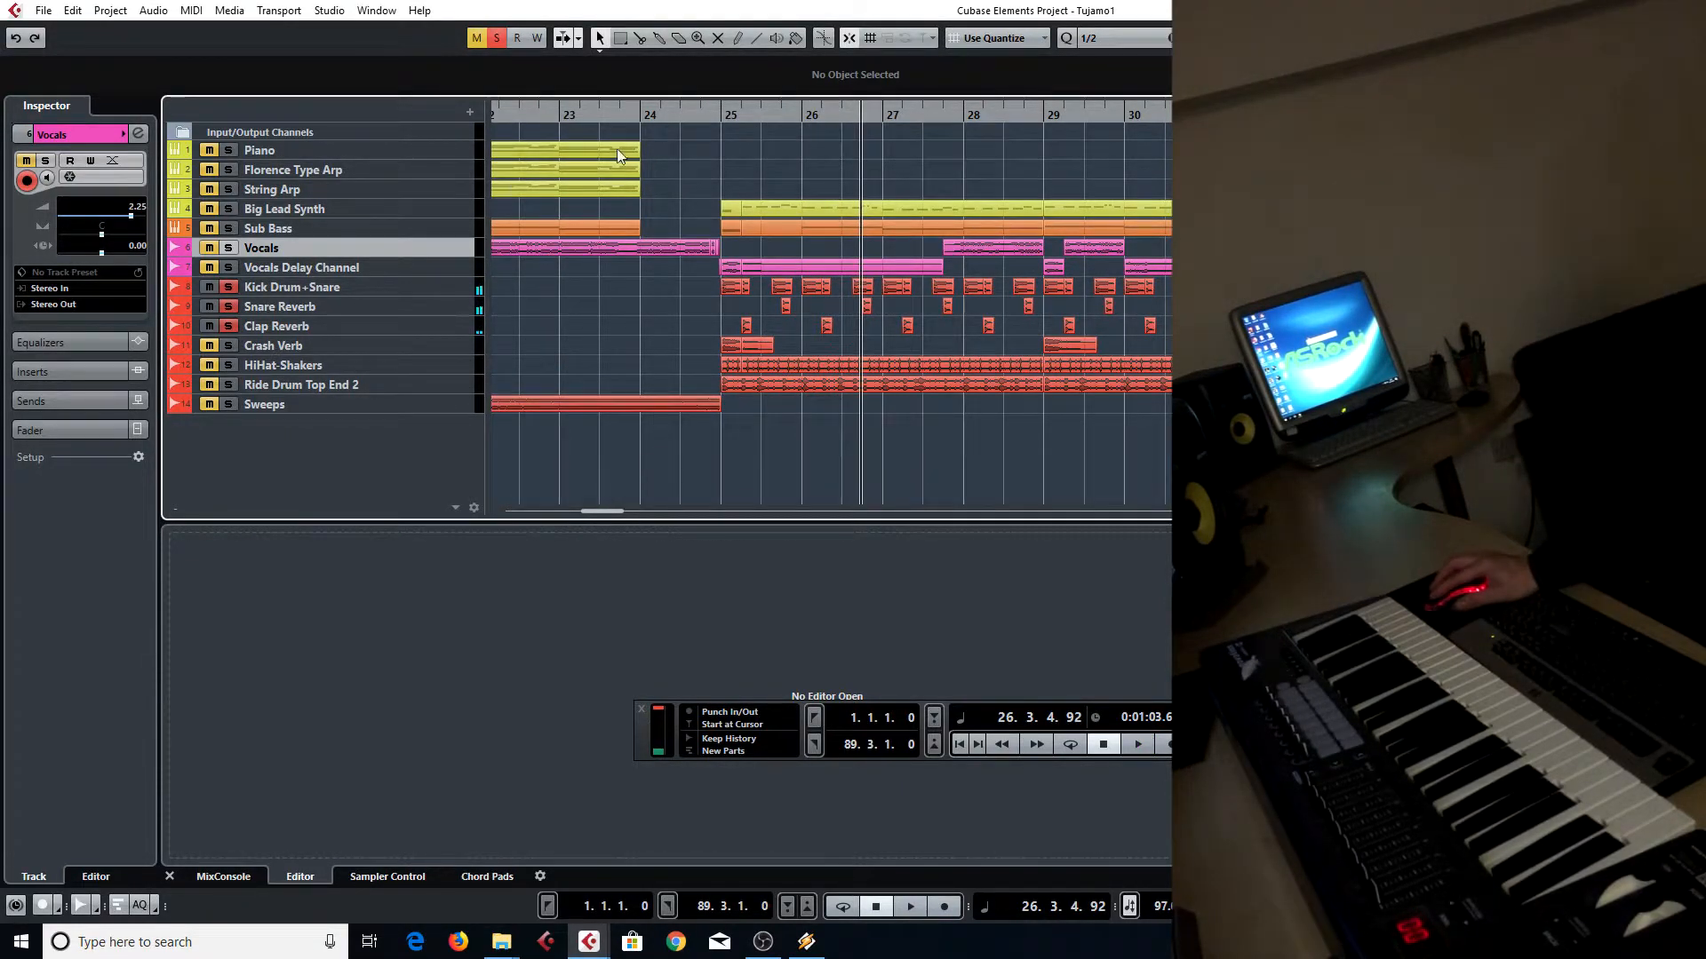
Turn off solo on the Kick Drum+Snare, Snare Reverb and Clap Reverb tracks
left_click(230, 195)
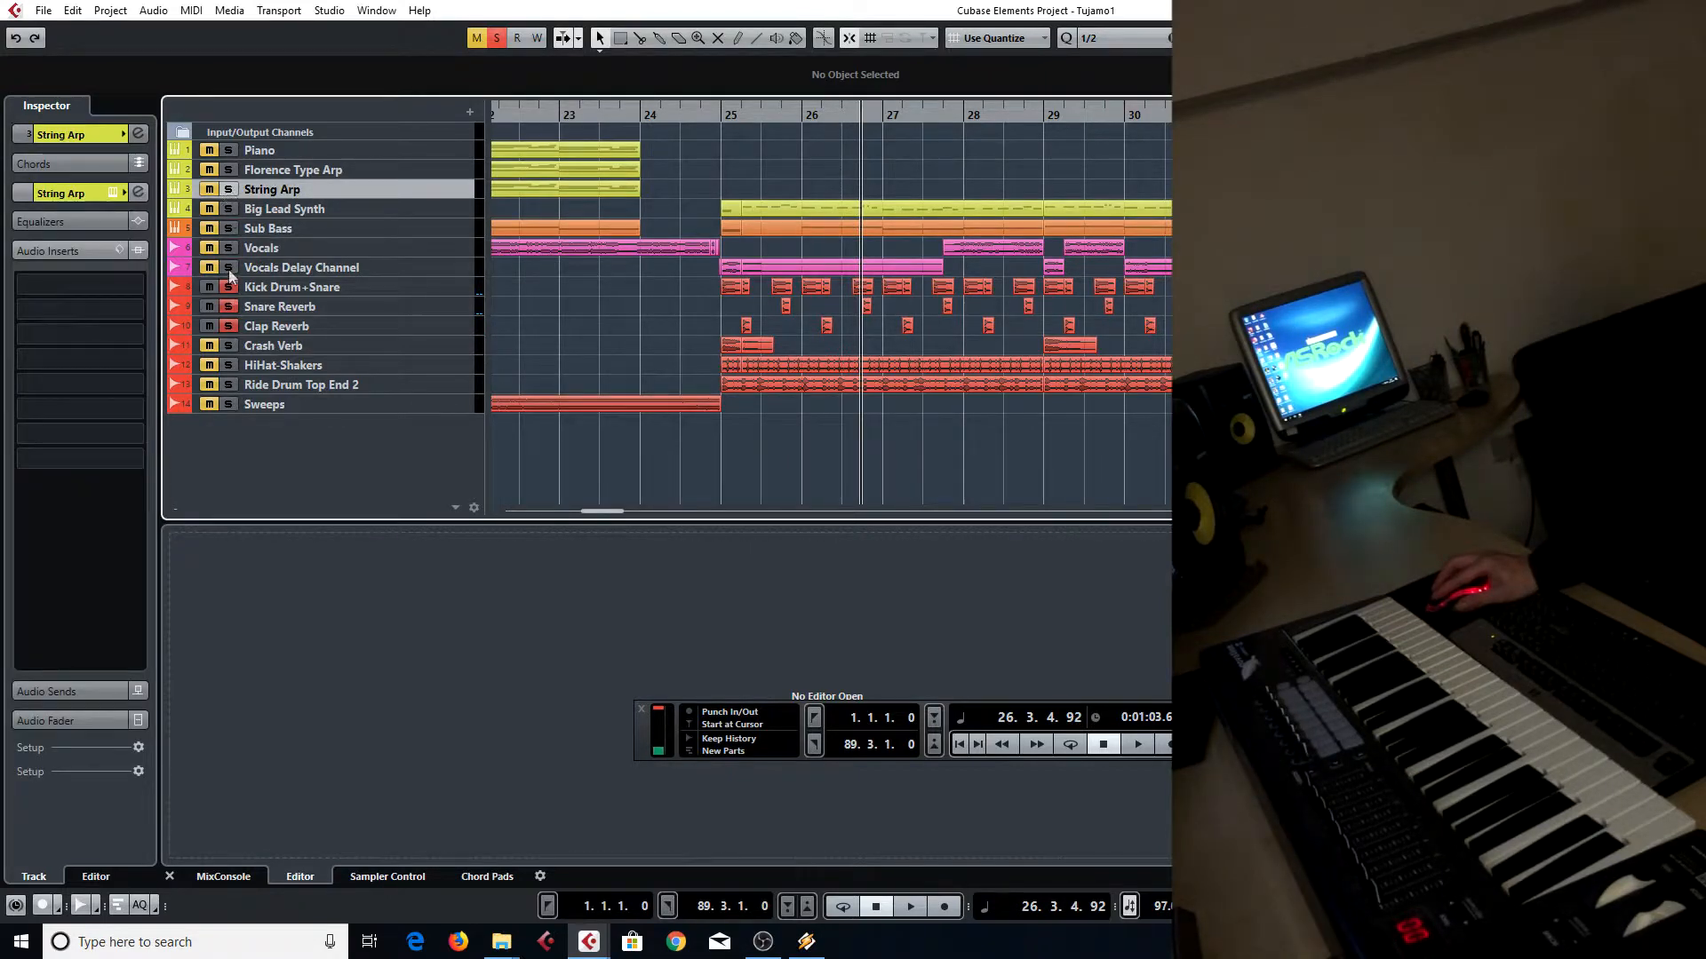
left_click(231, 324)
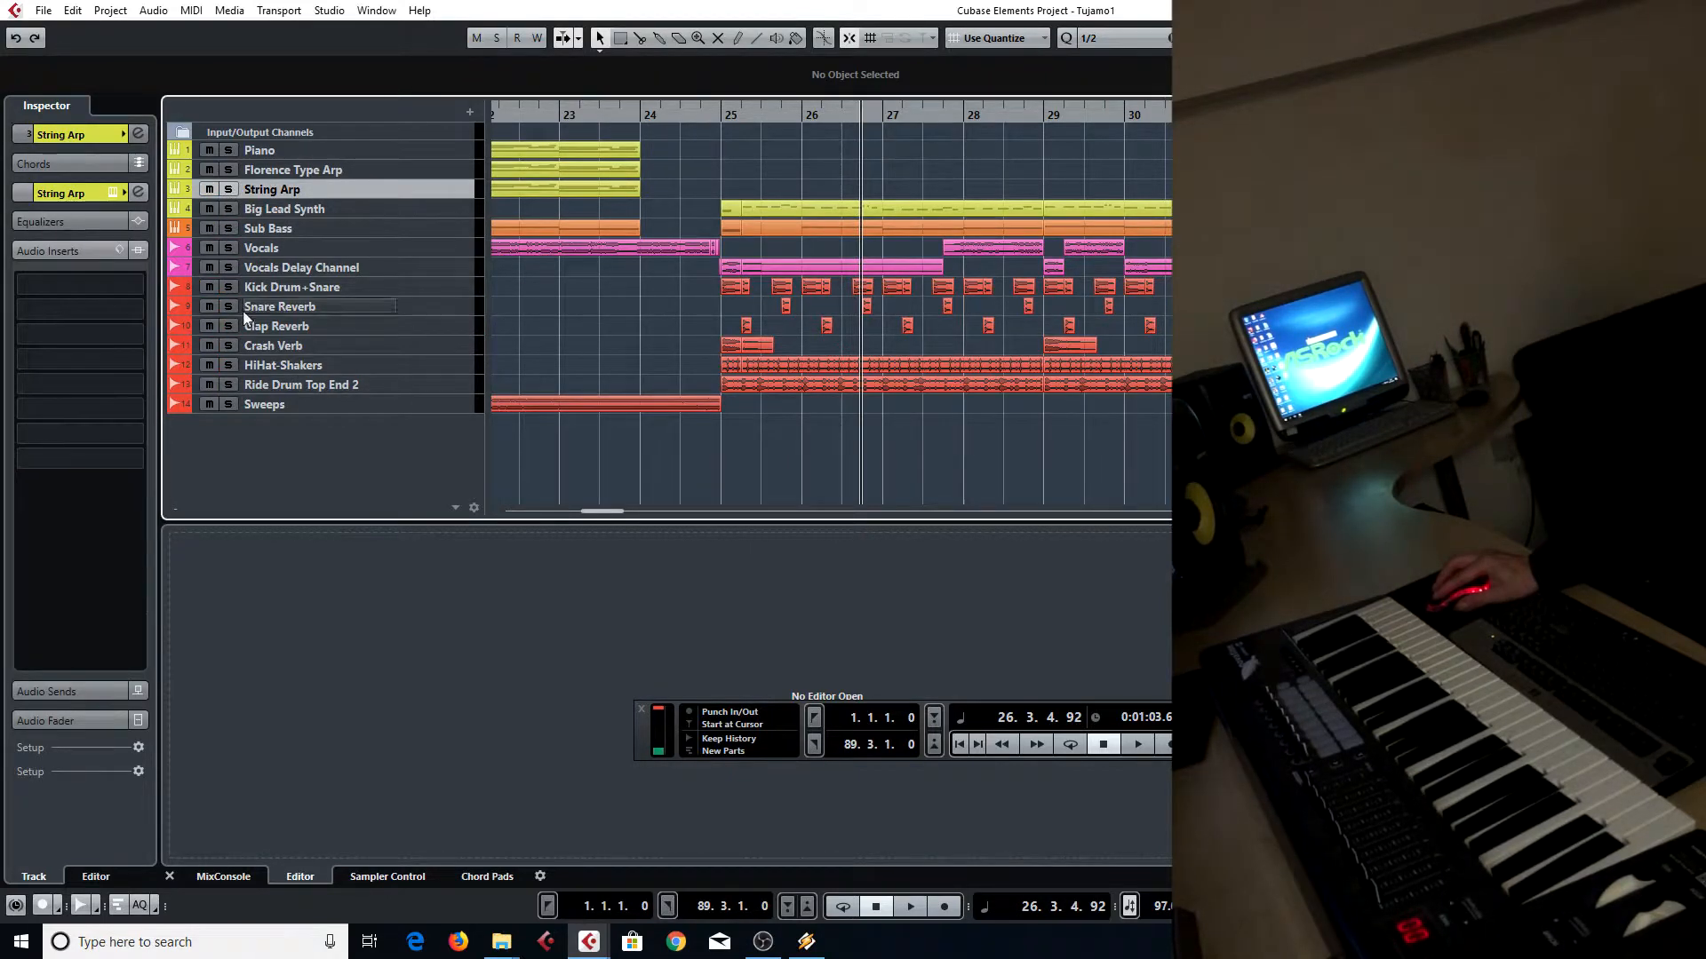
left_click_drag(228, 287, 233, 307)
Solo the HiHat-Shakers, Ride Drum Top End 2 and Sweeps tracks, and play them from bar 24
left_click(226, 368)
left_click(228, 392)
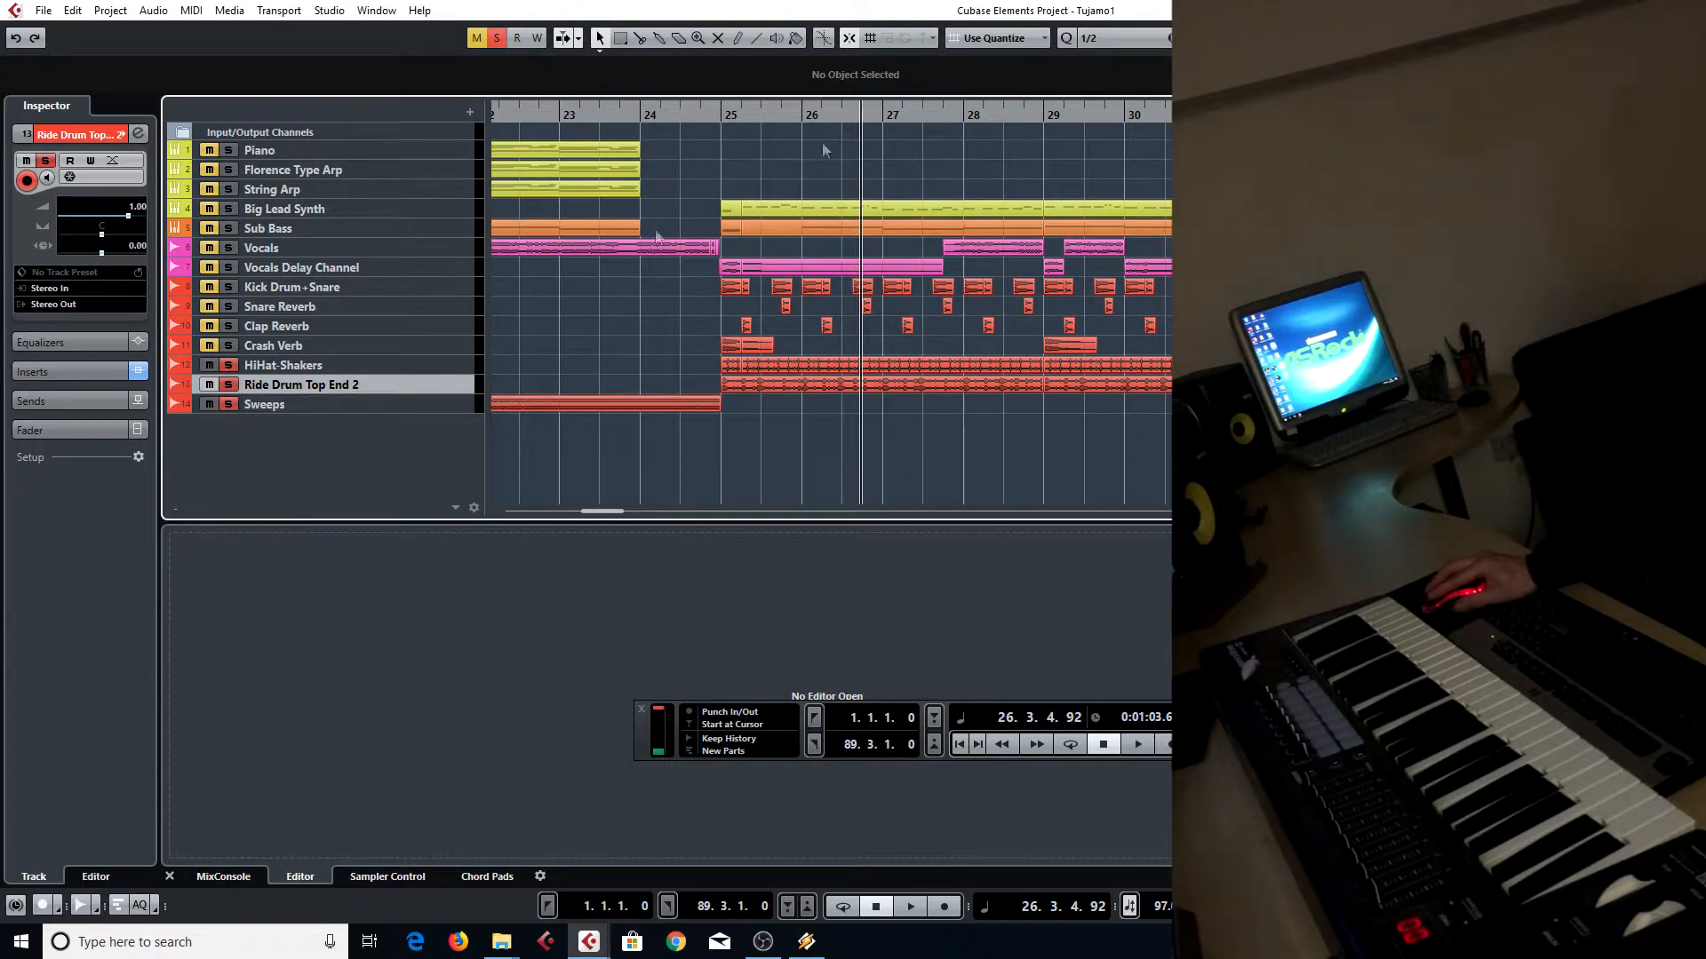
left_click(656, 113)
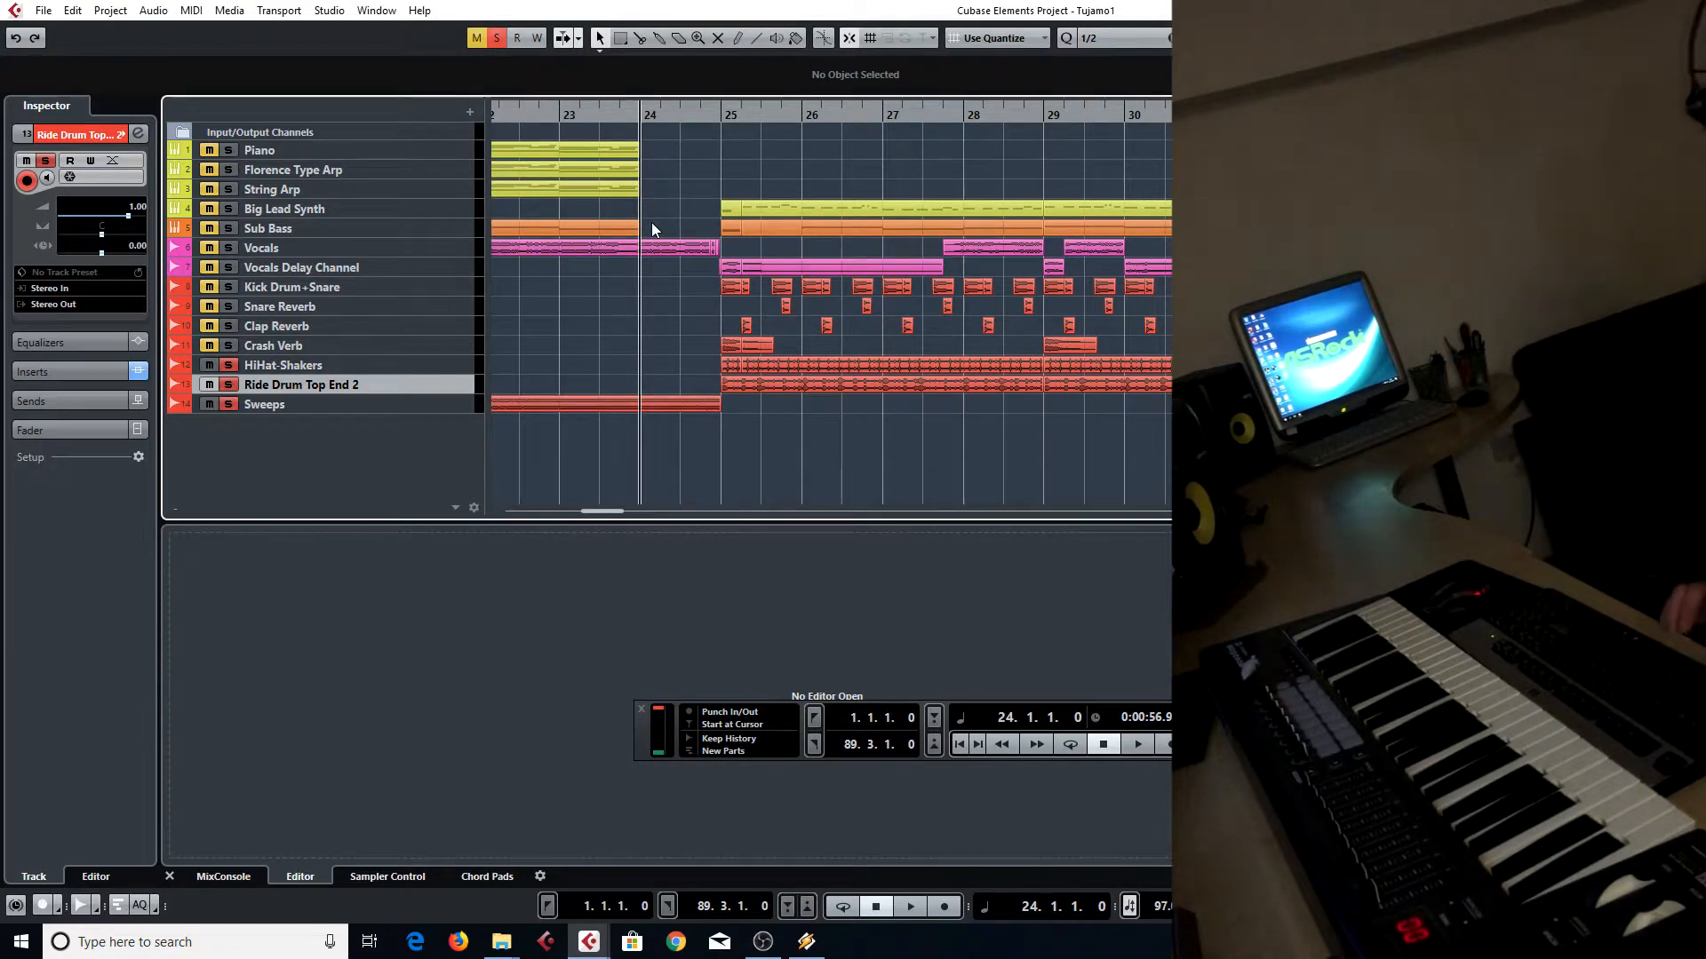
key("space")
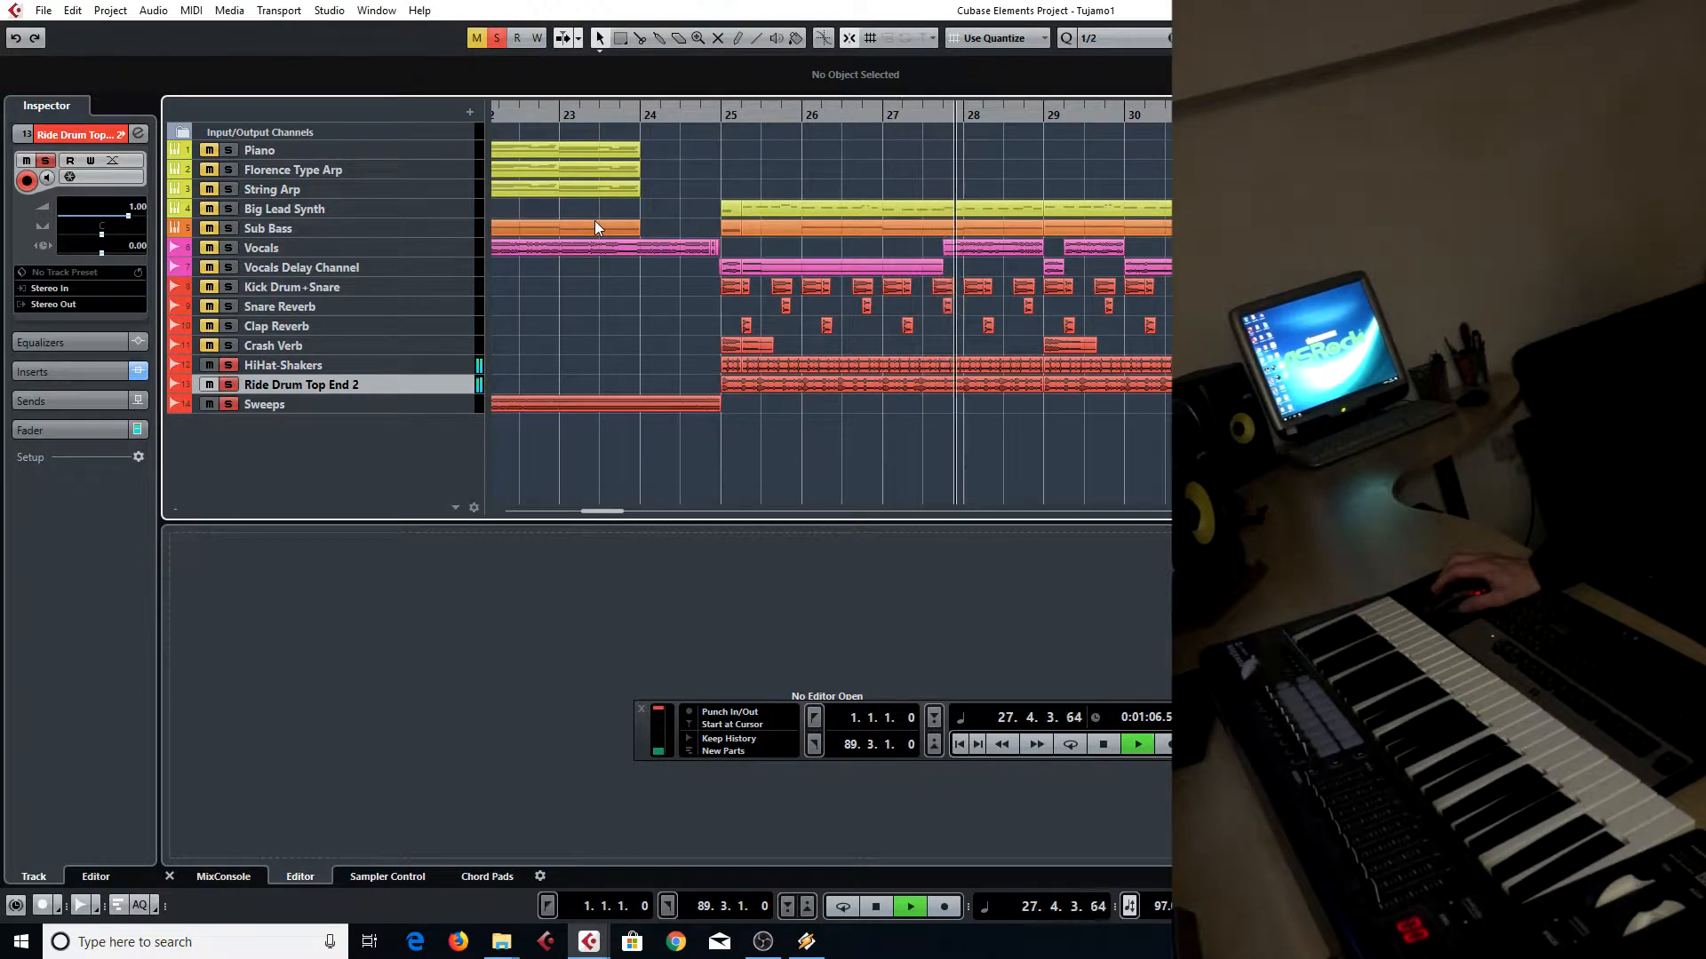
Add the Crash Verb, Clap Reverb, Snare Reverb and Kick Drum+Snare tracks to the solo, and play all the drums from around bar 24
left_click(633, 118)
left_click_drag(228, 345, 228, 287)
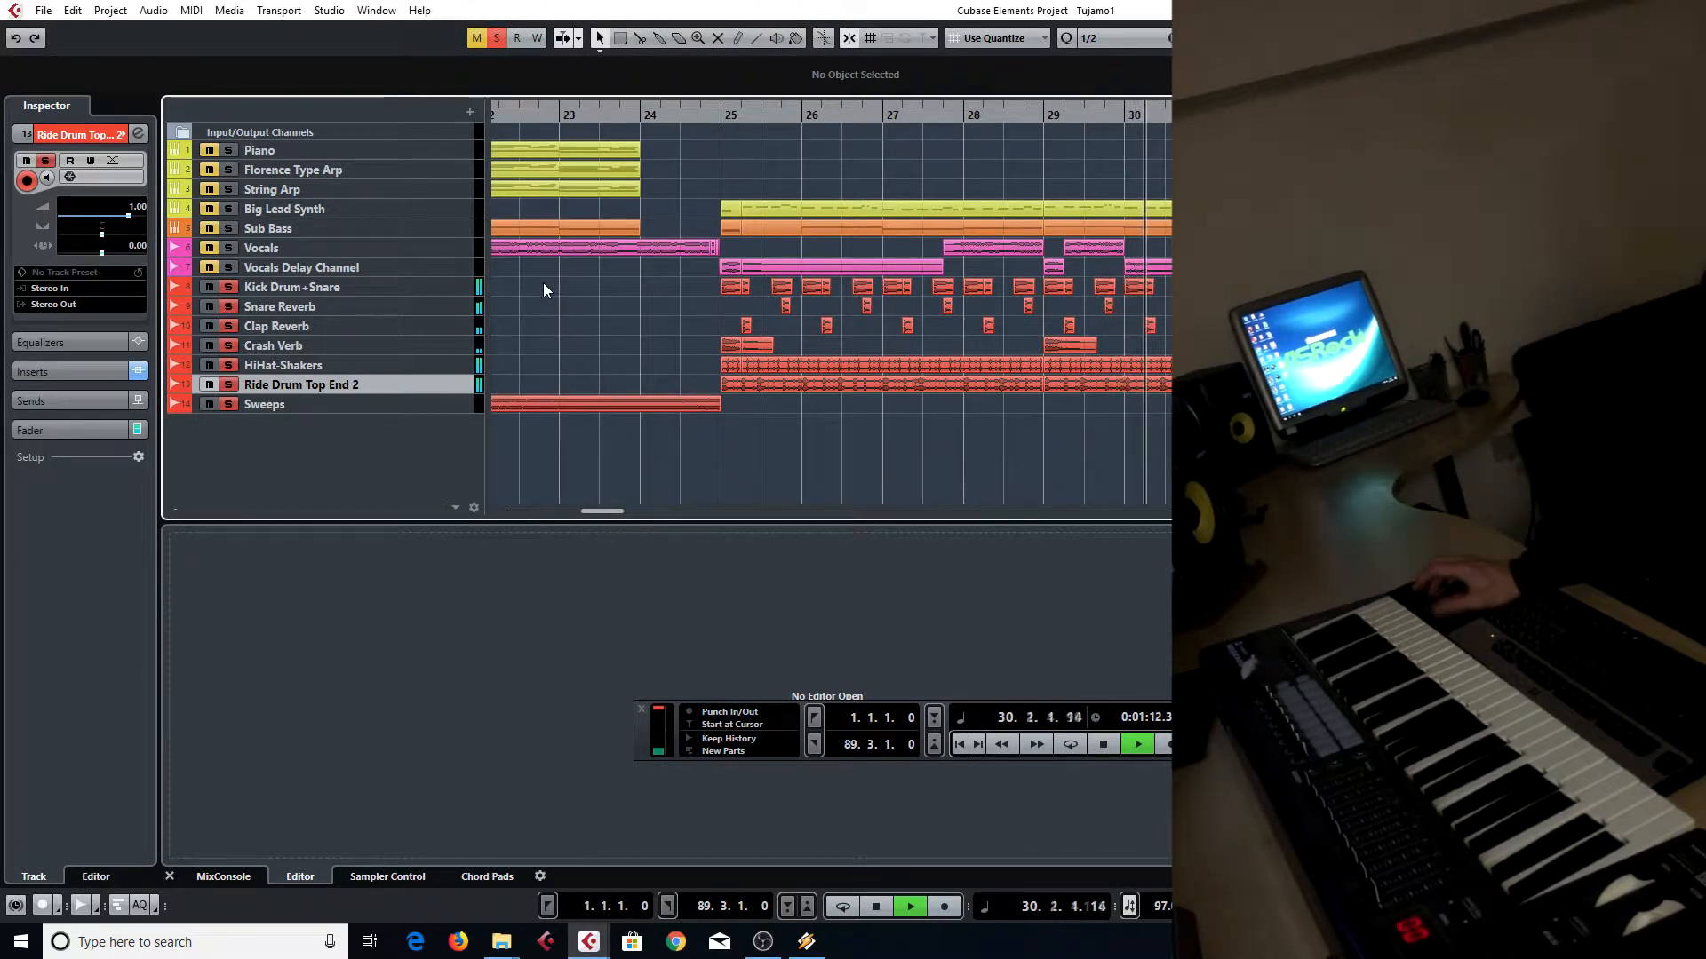
key("space")
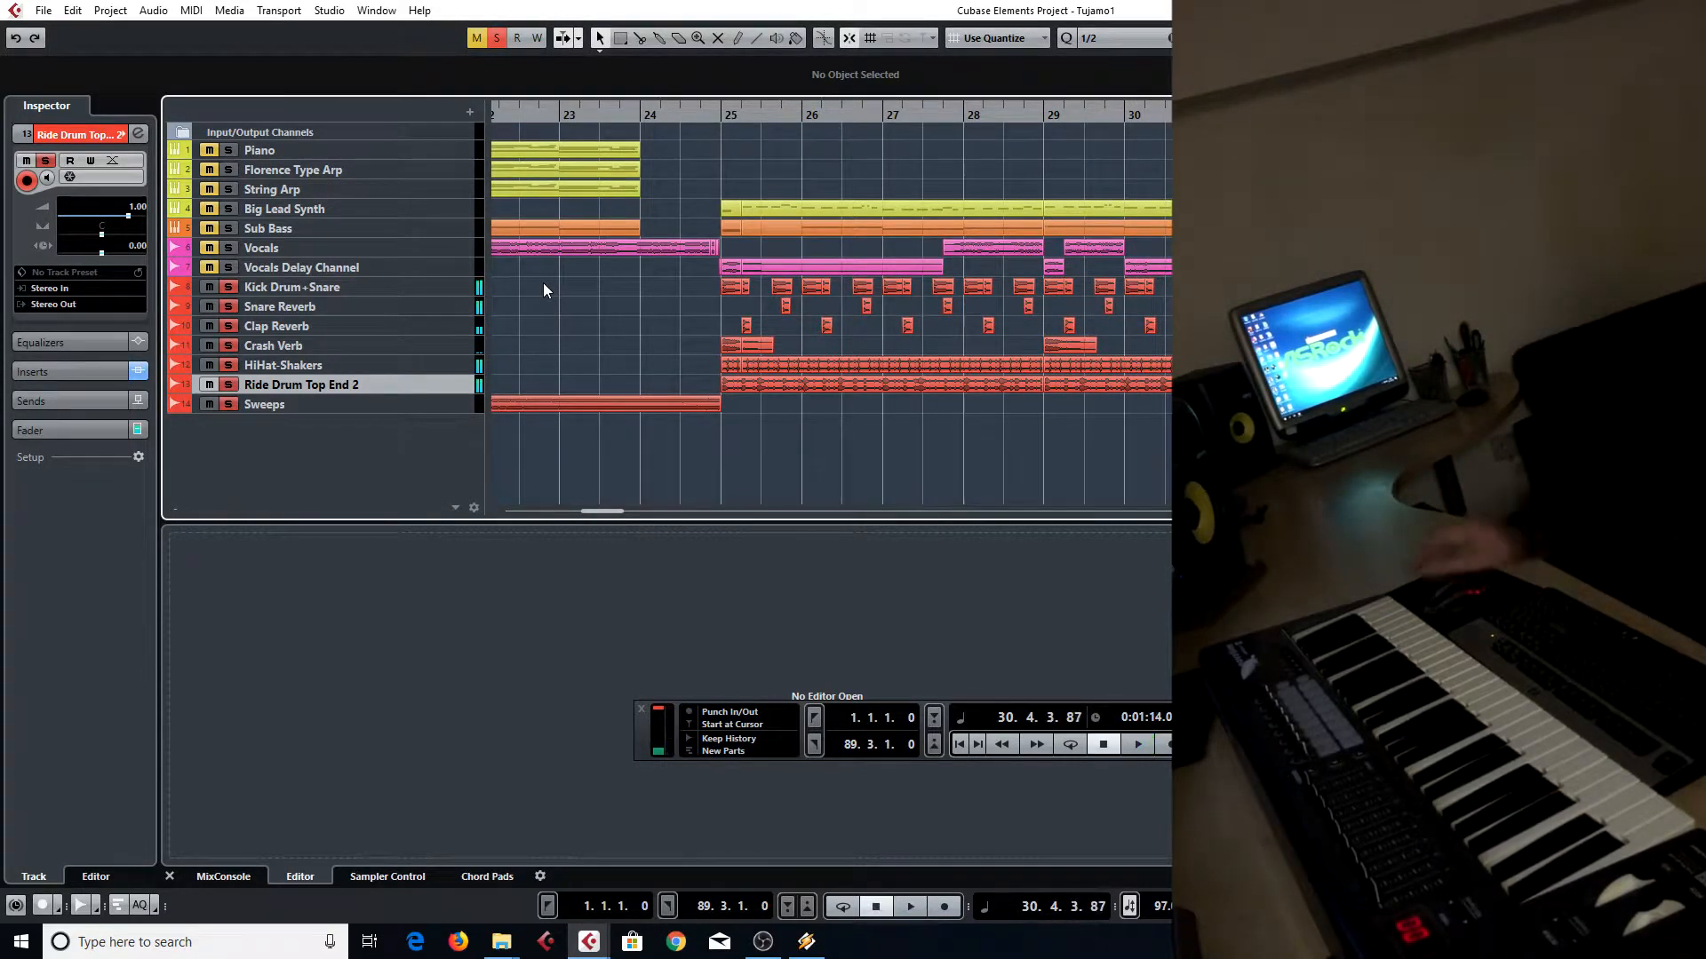
Open the Neutron 2 Equalizer insert of the Ride Drum Top End 2 track and move its window aside
left_click(678, 112)
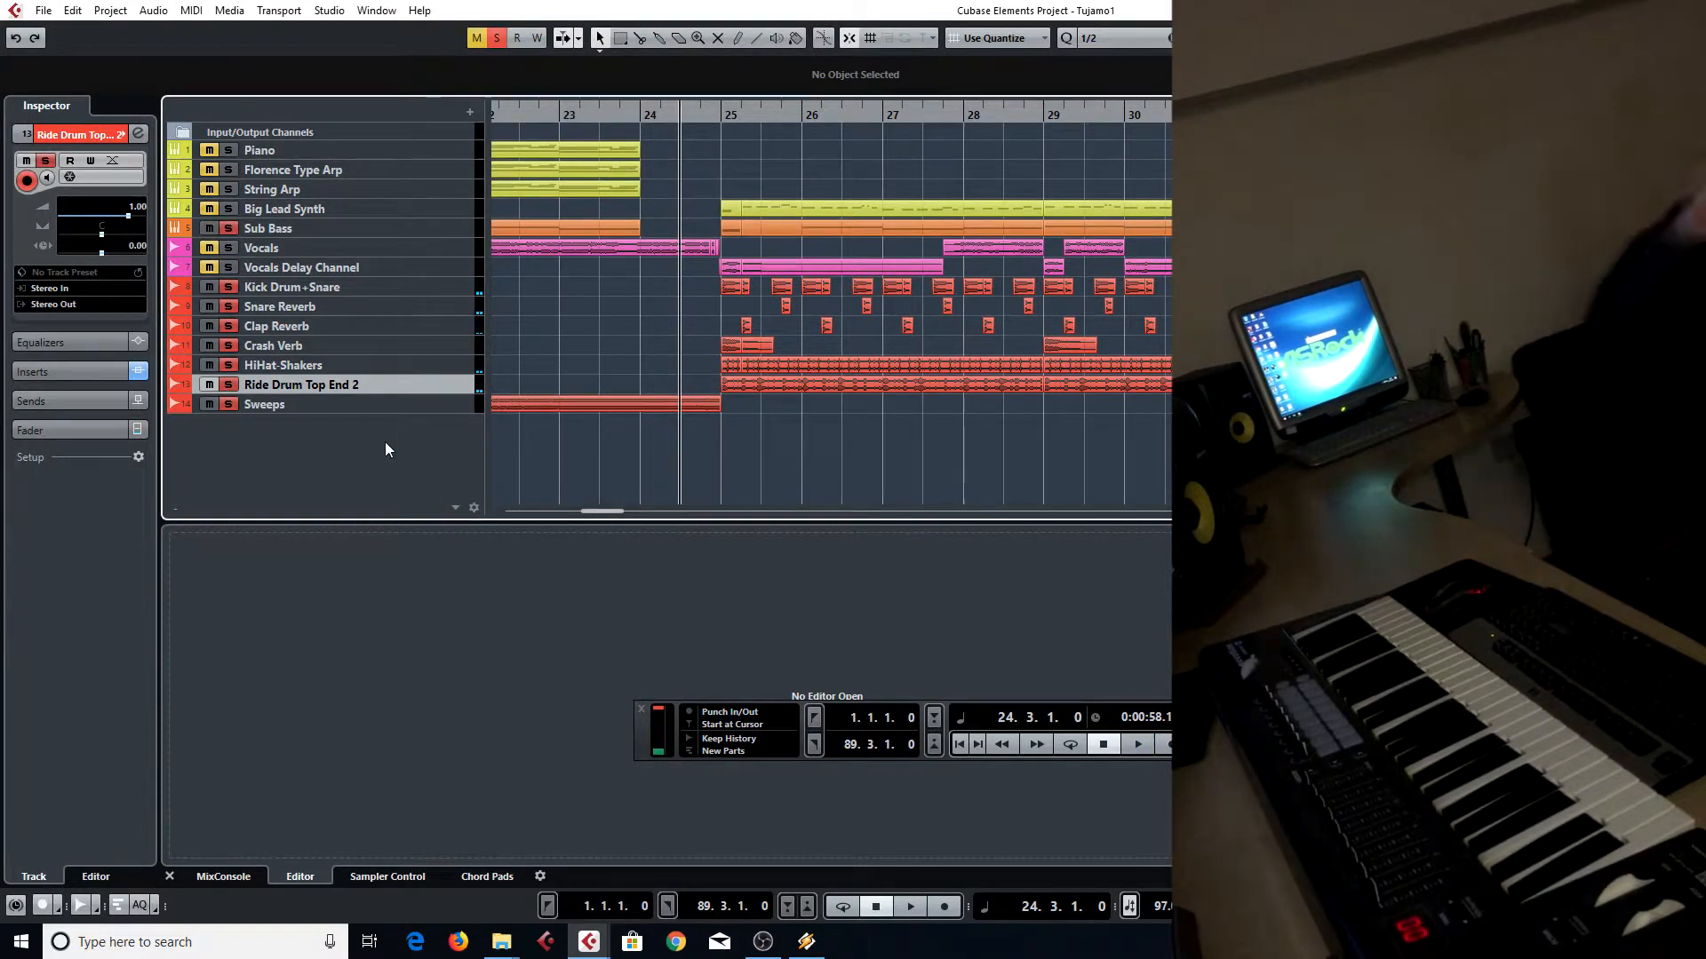
left_click(386, 359)
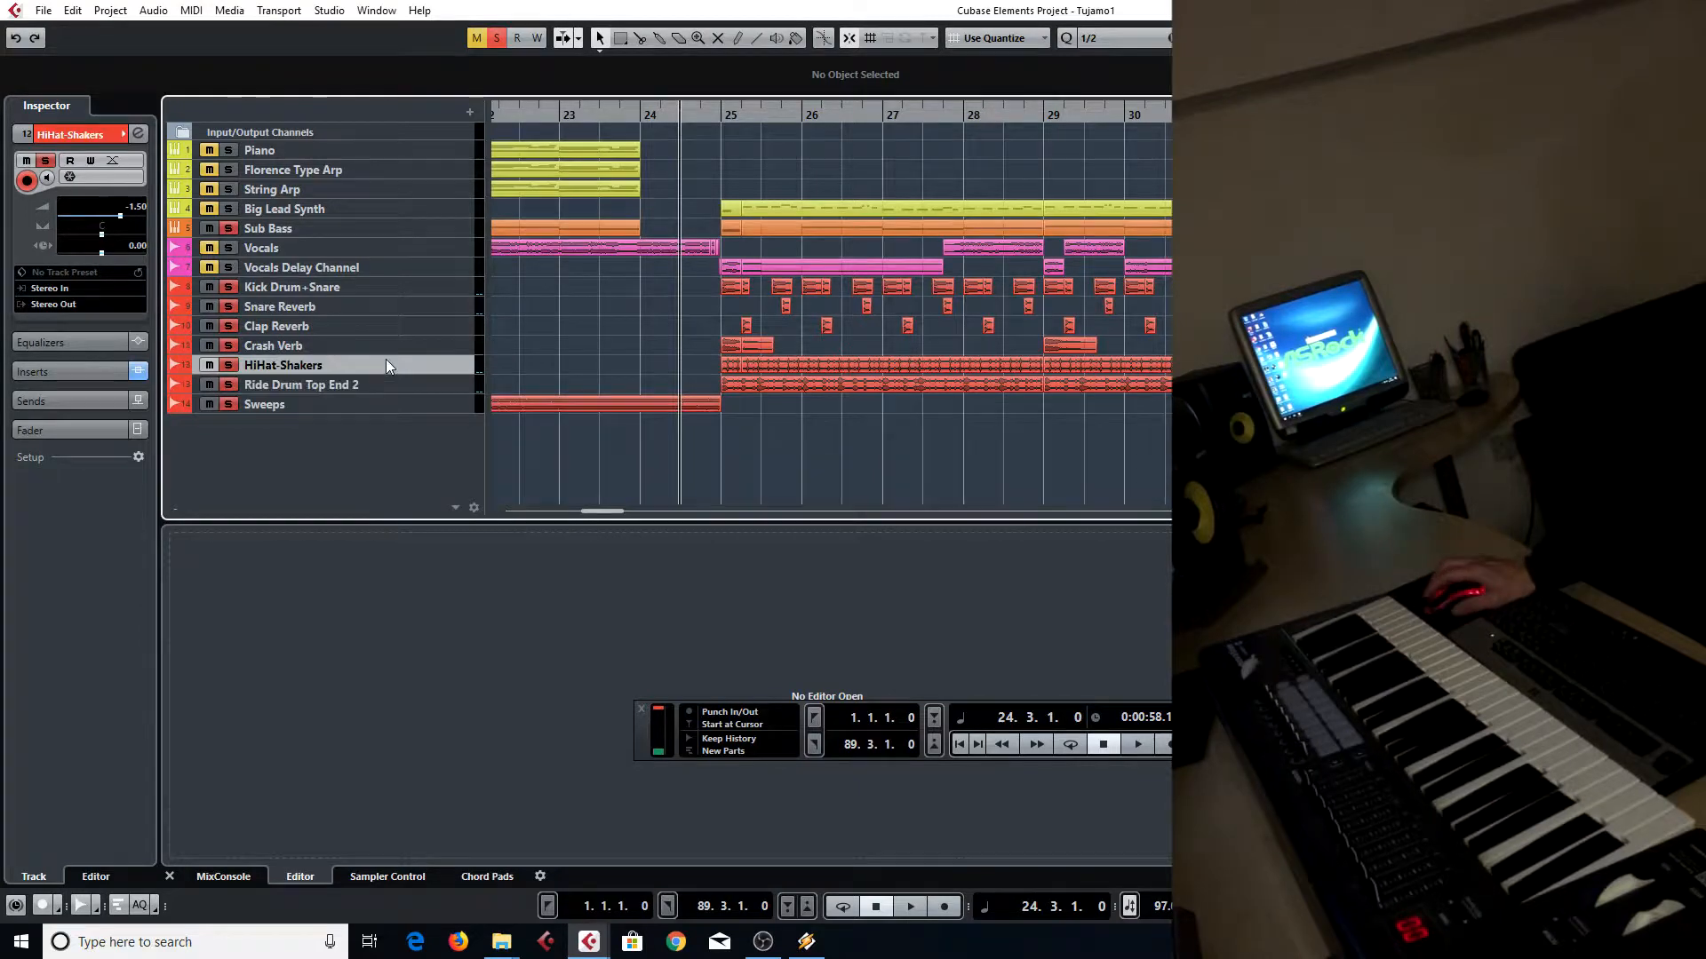
left_click(74, 371)
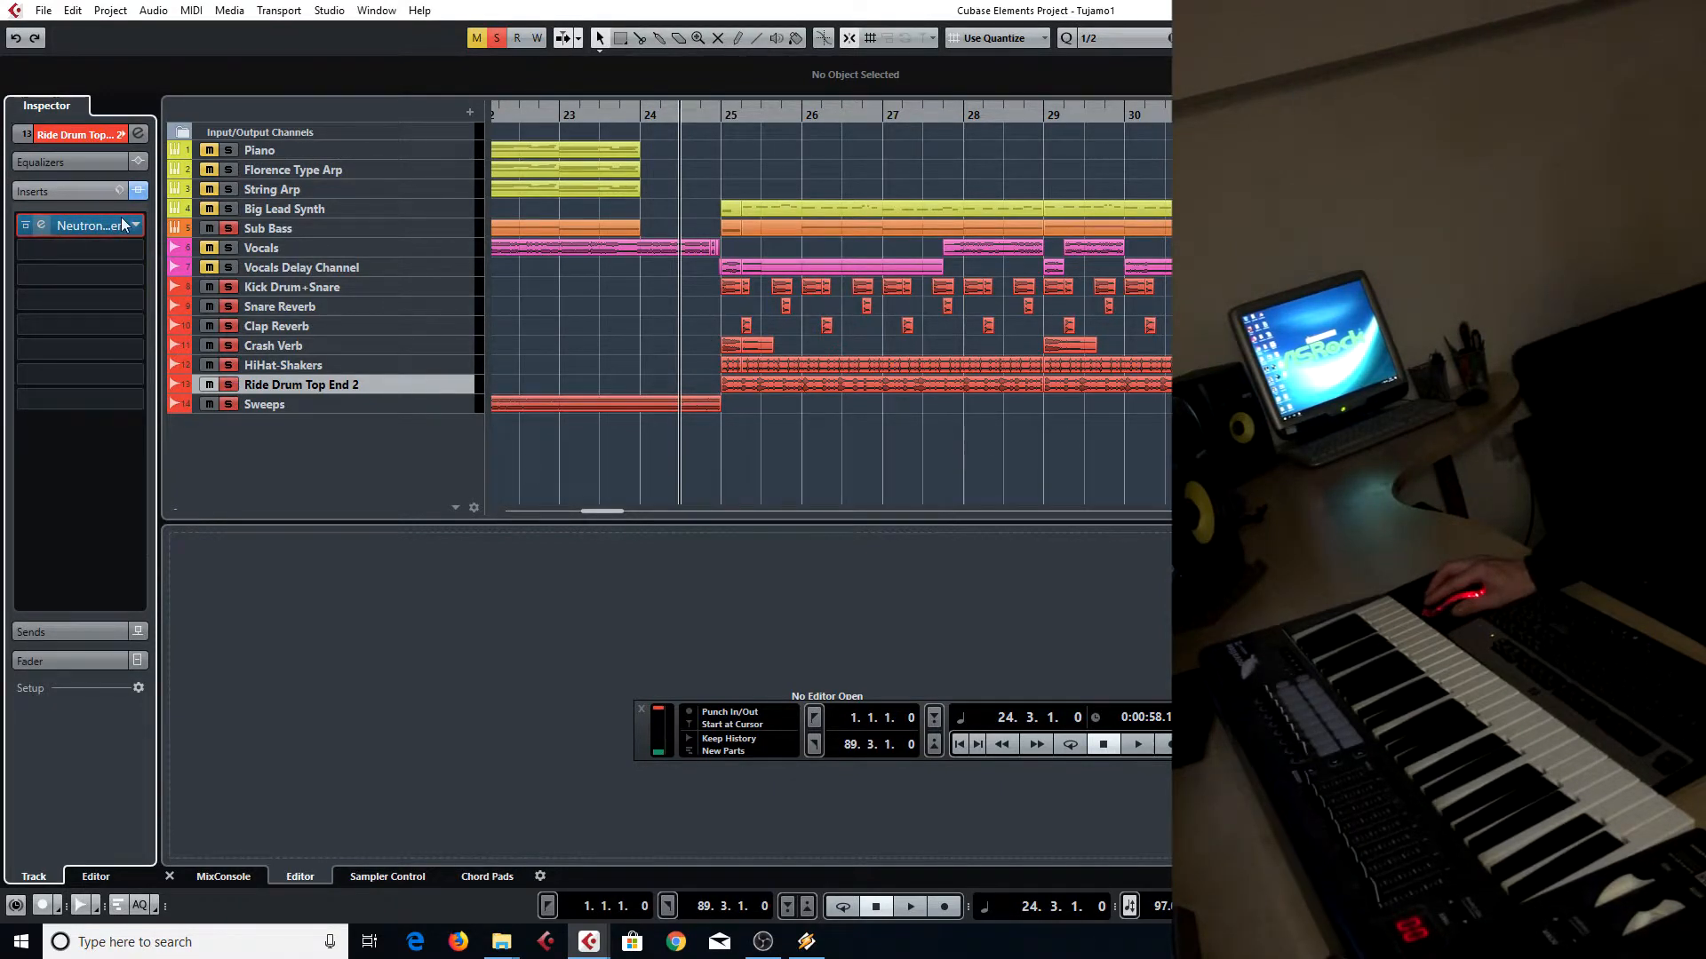
left_click(42, 225)
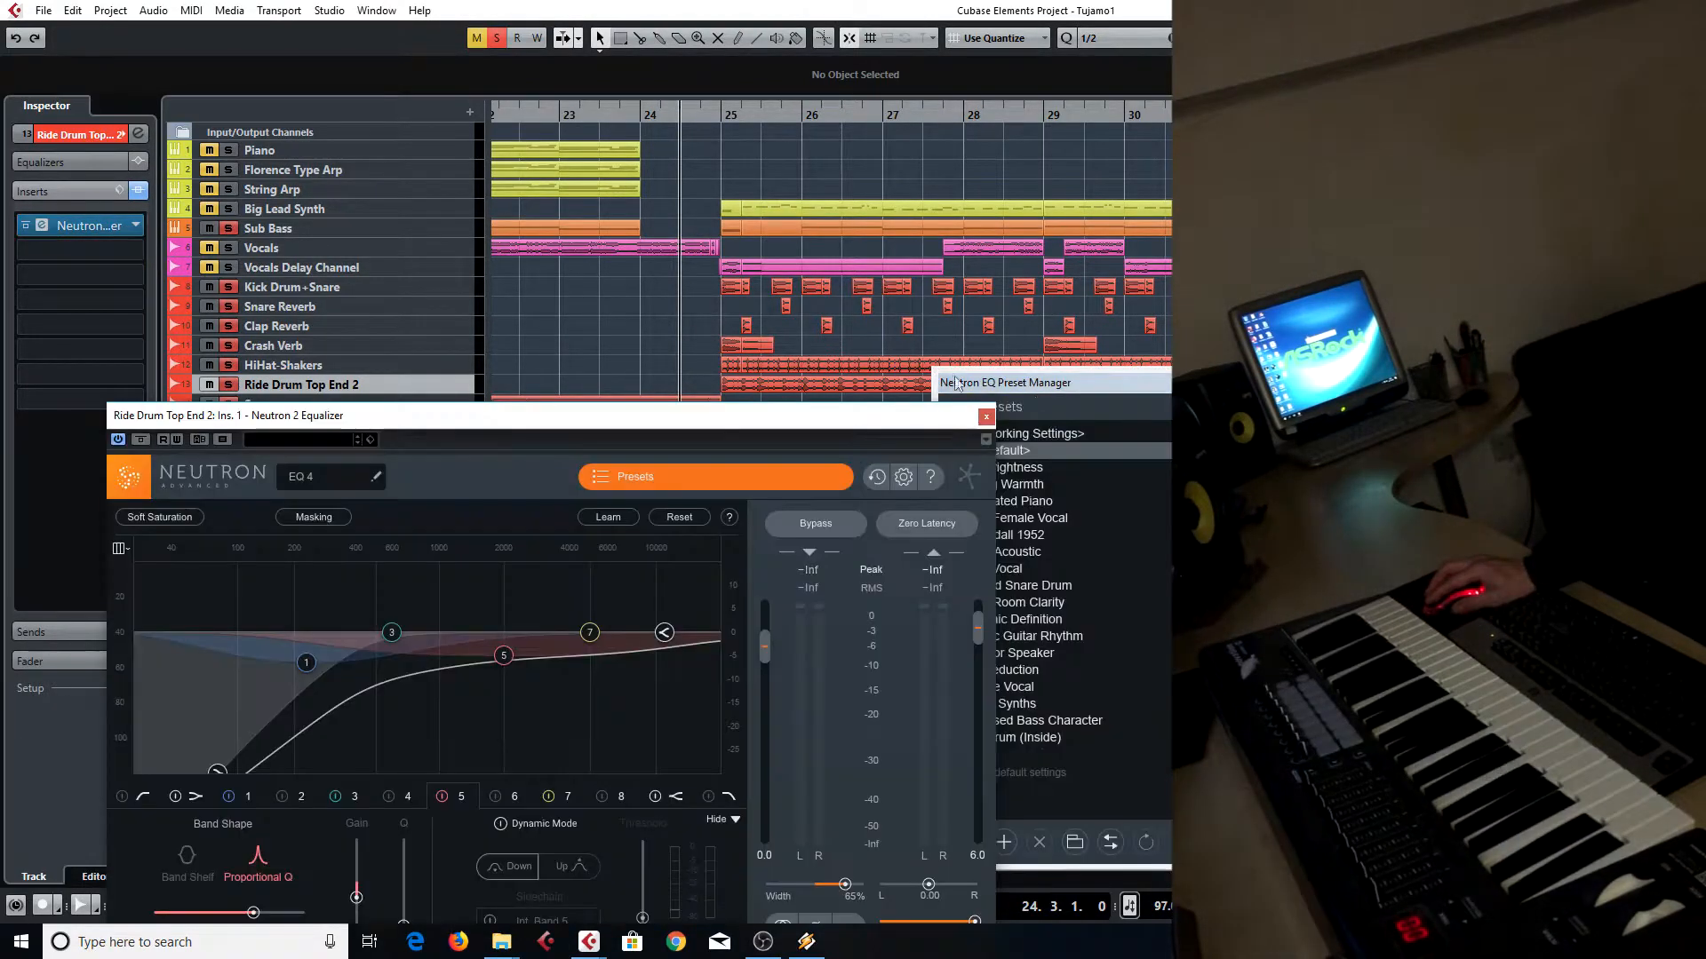
left_click_drag(756, 412, 1212, 228)
left_click(1148, 294)
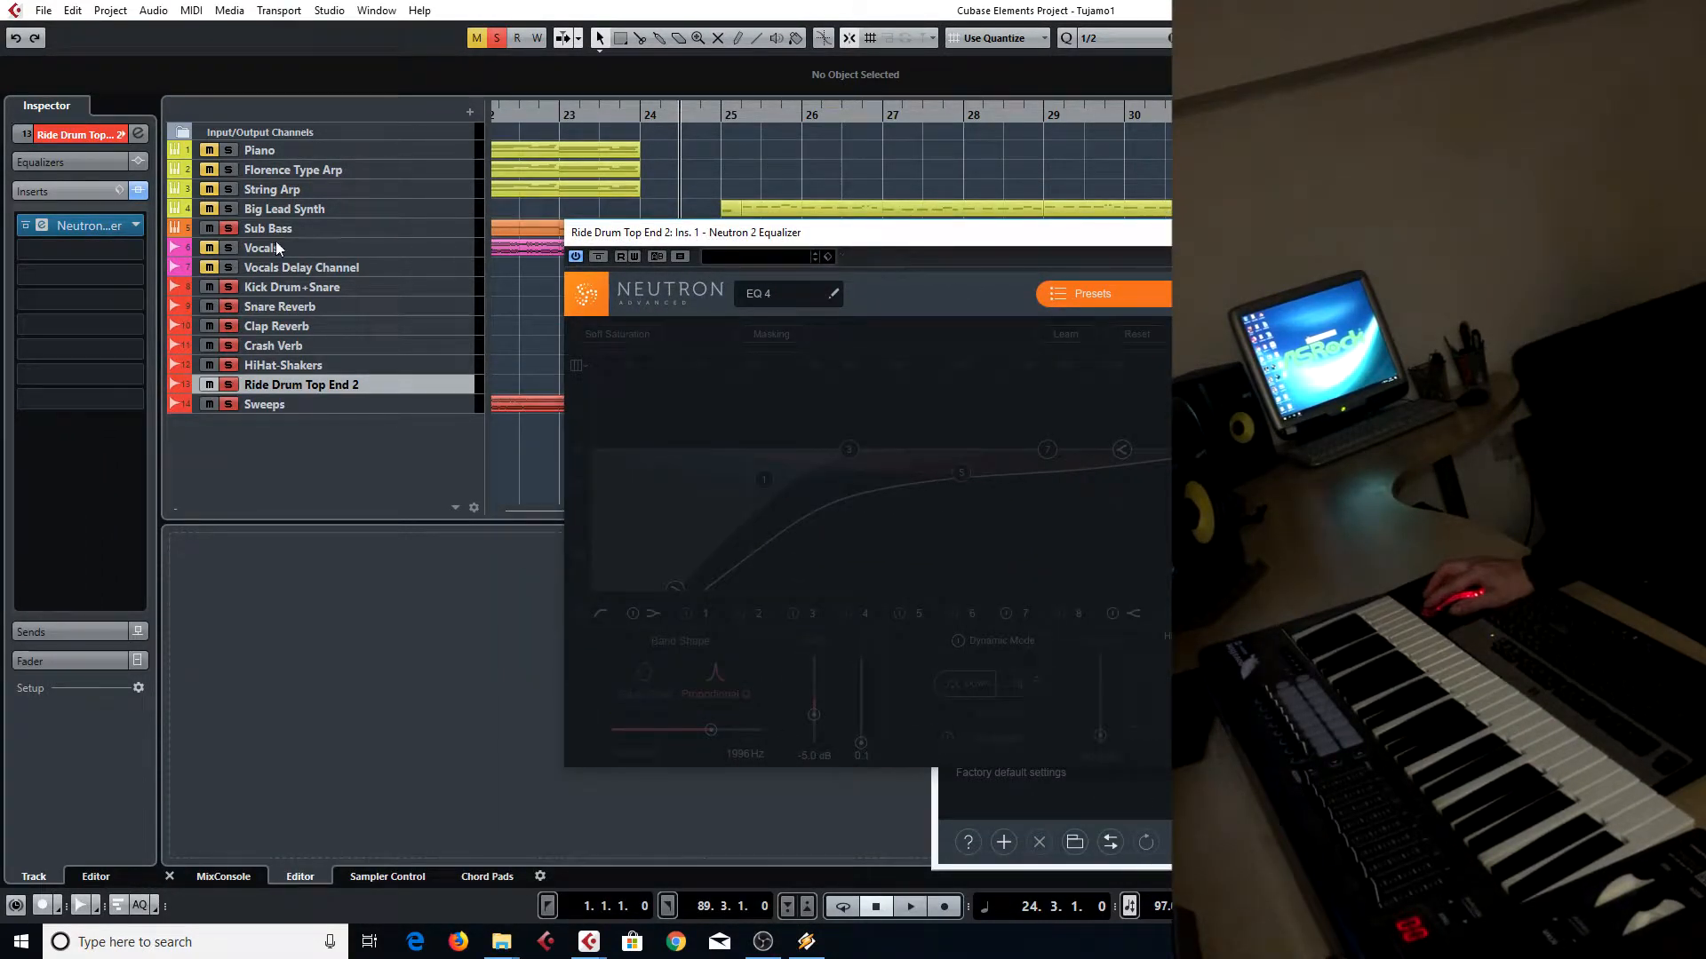
Leave only the Ride Drum Top End 2 track soloed, and play it from just before bar 25
left_click(233, 230)
left_click(230, 305)
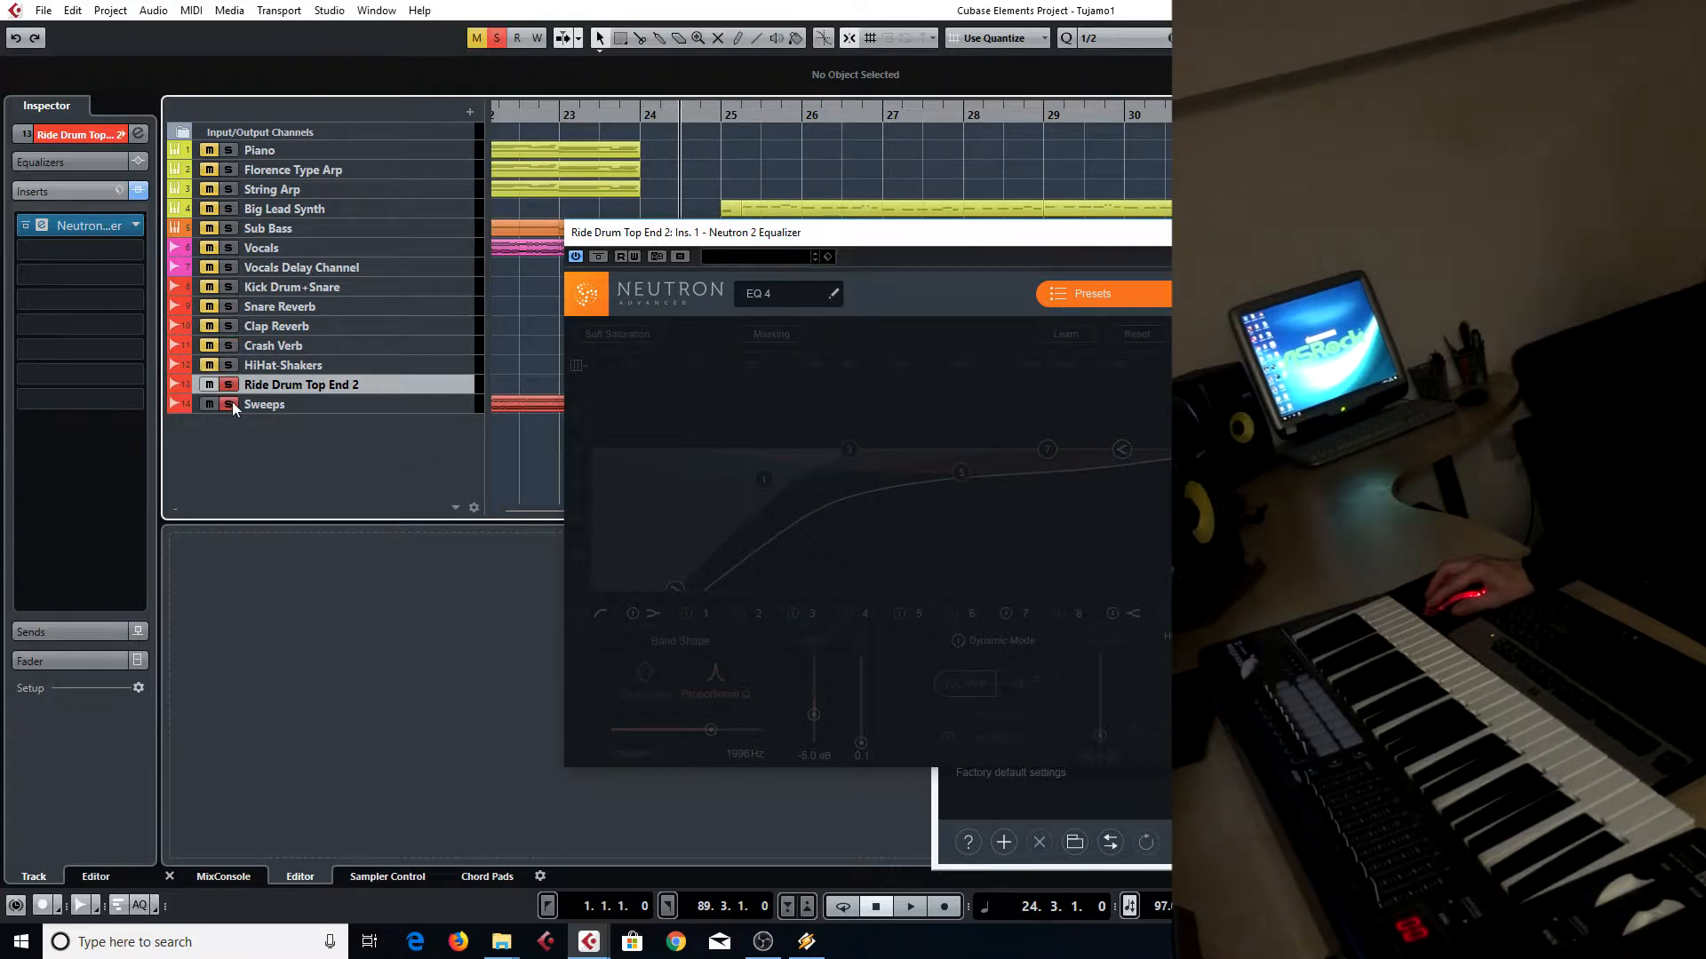
left_click_drag(793, 243, 1183, 113)
left_click(800, 700)
left_click_drag(800, 710, 260, 628)
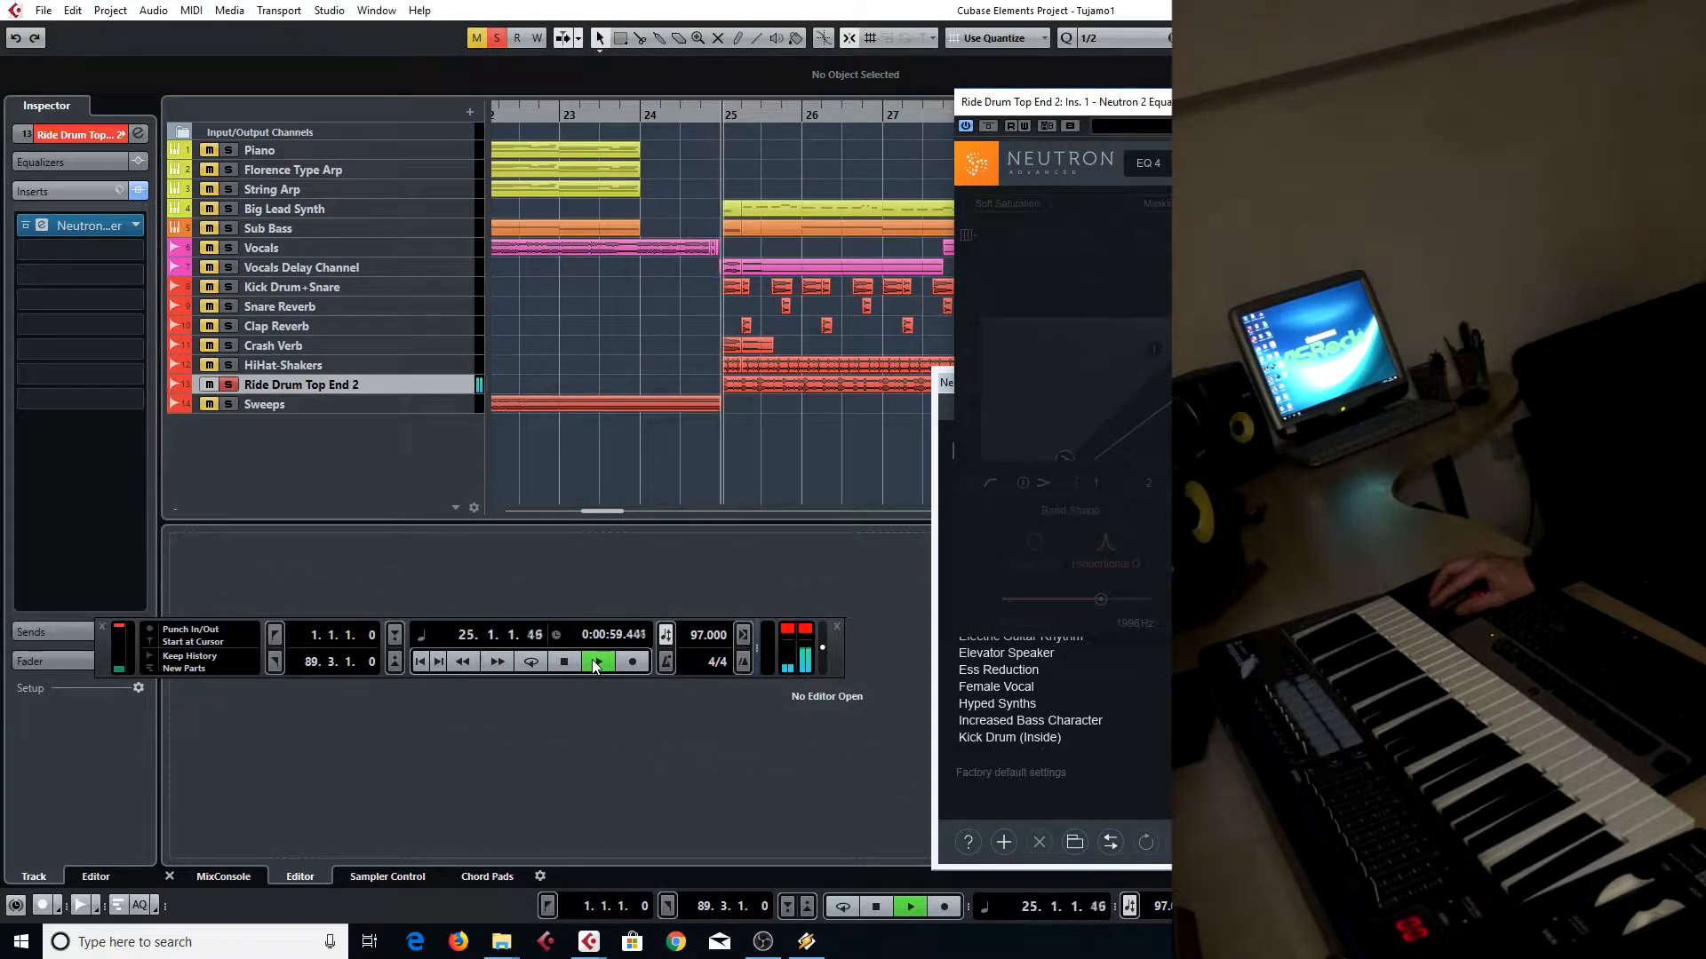
left_click_drag(1382, 106, 1194, 107)
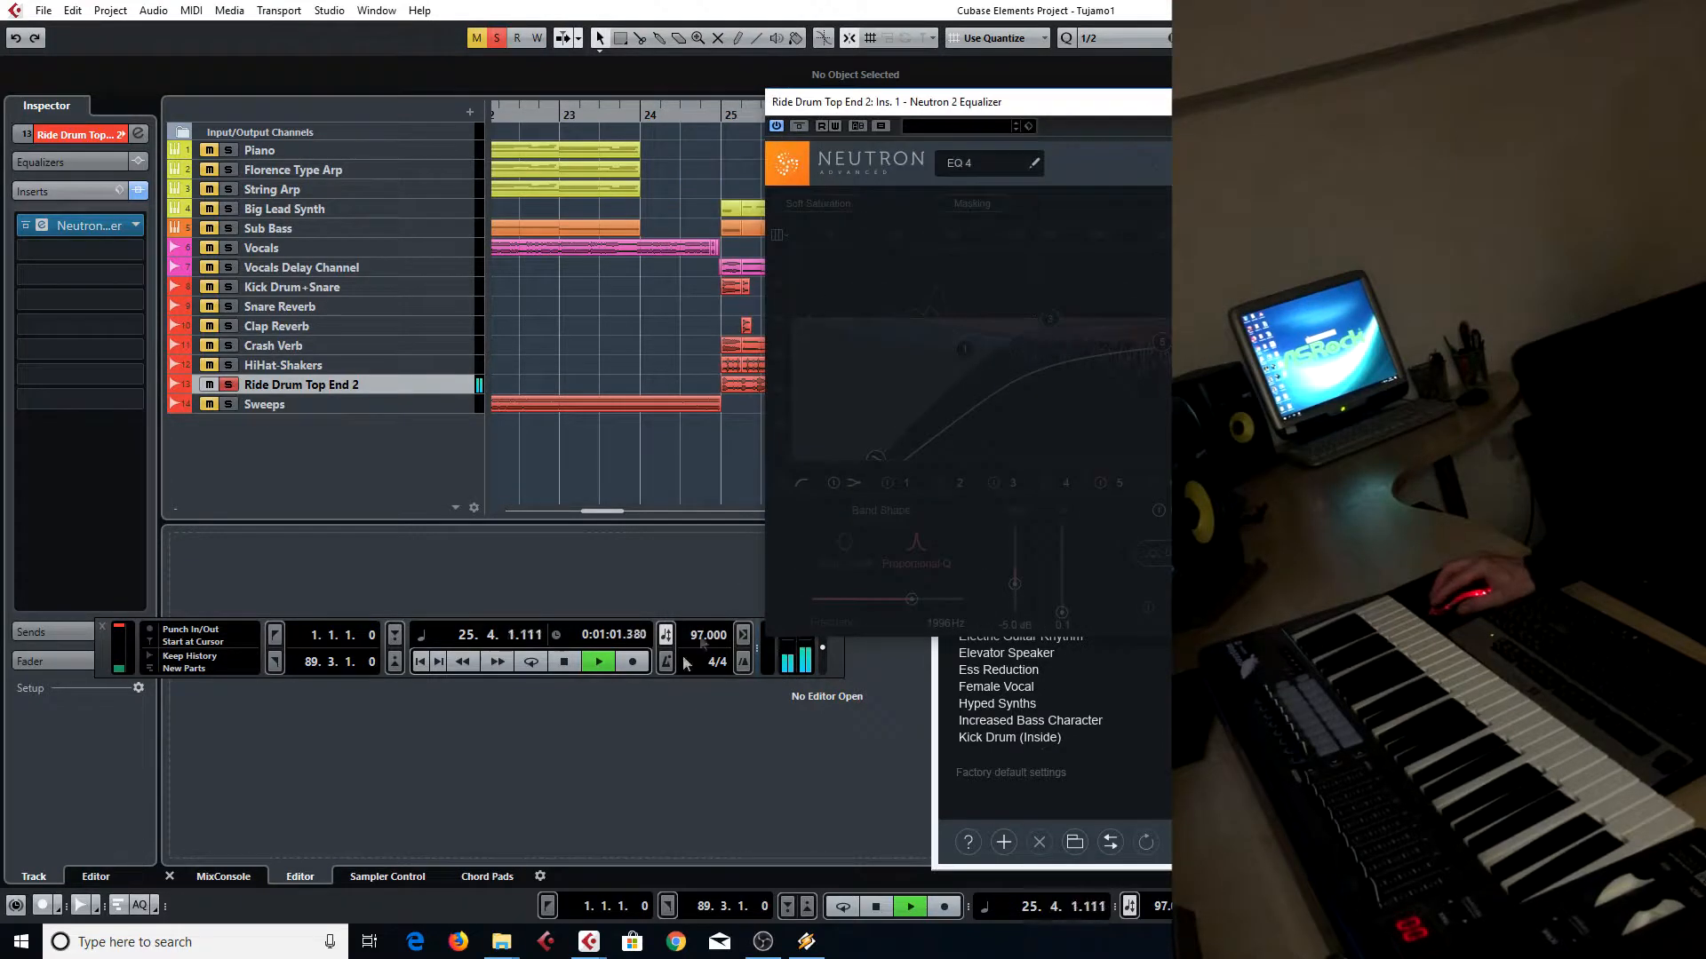
left_click(573, 665)
Bring the Neutron equalizer display into focus and play the soloed ride track from bar 25 to watch its spectrum
left_click(710, 113)
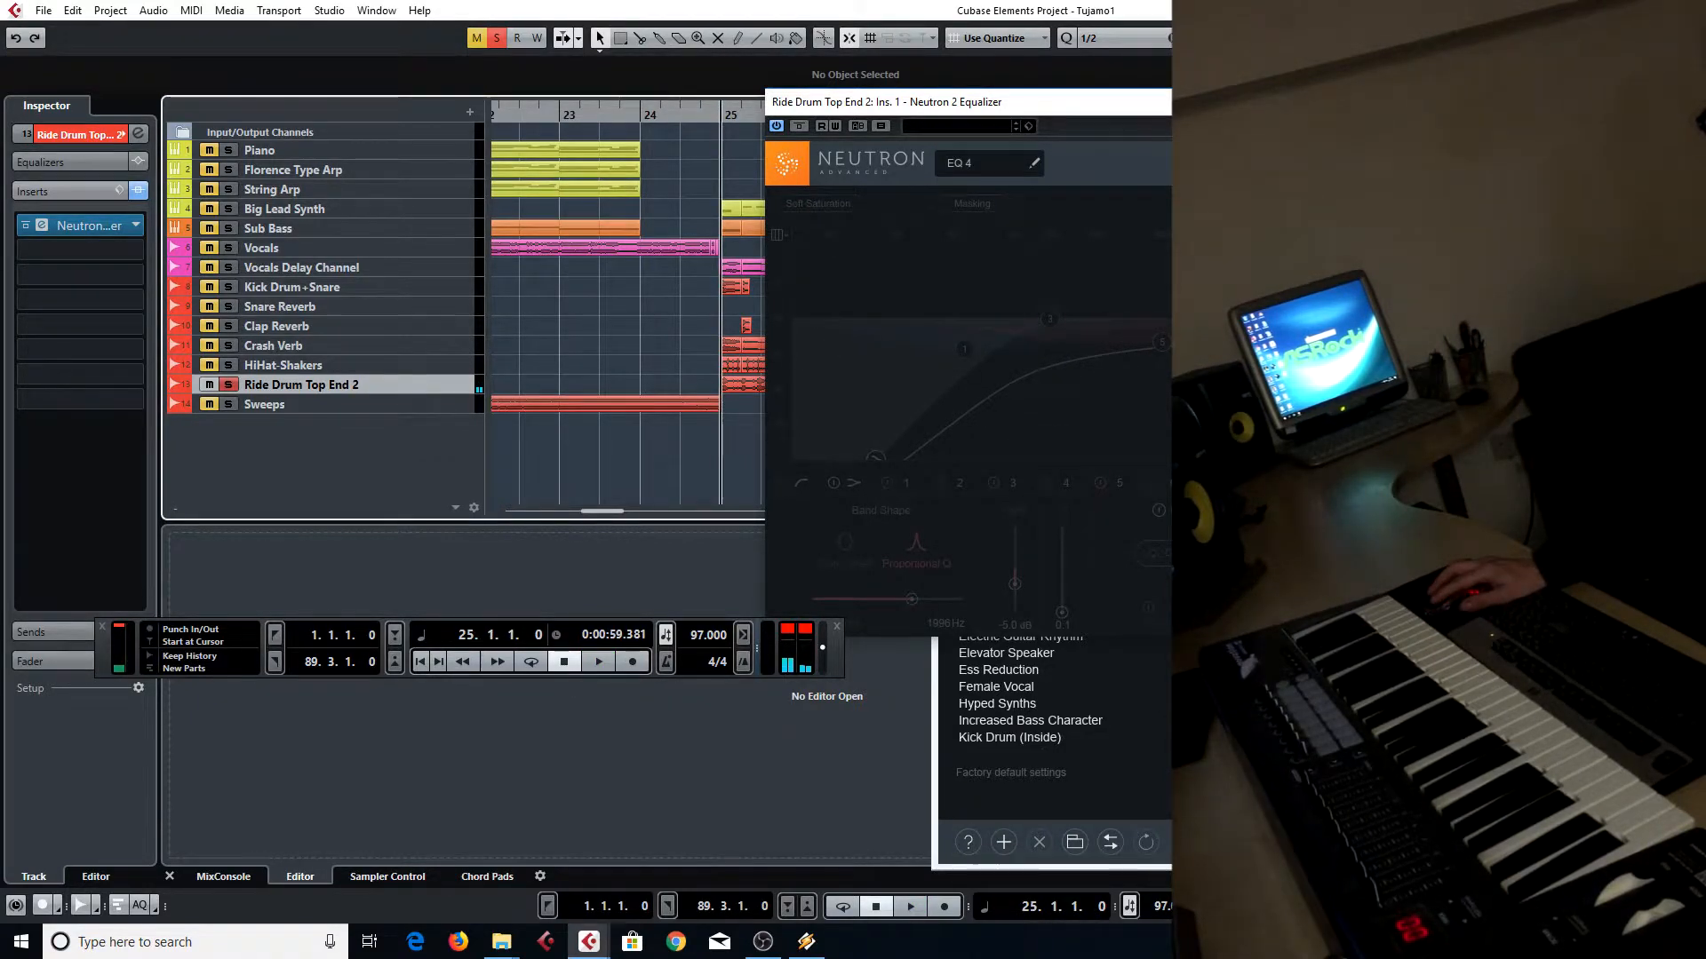
left_click(1066, 371)
left_click(599, 662)
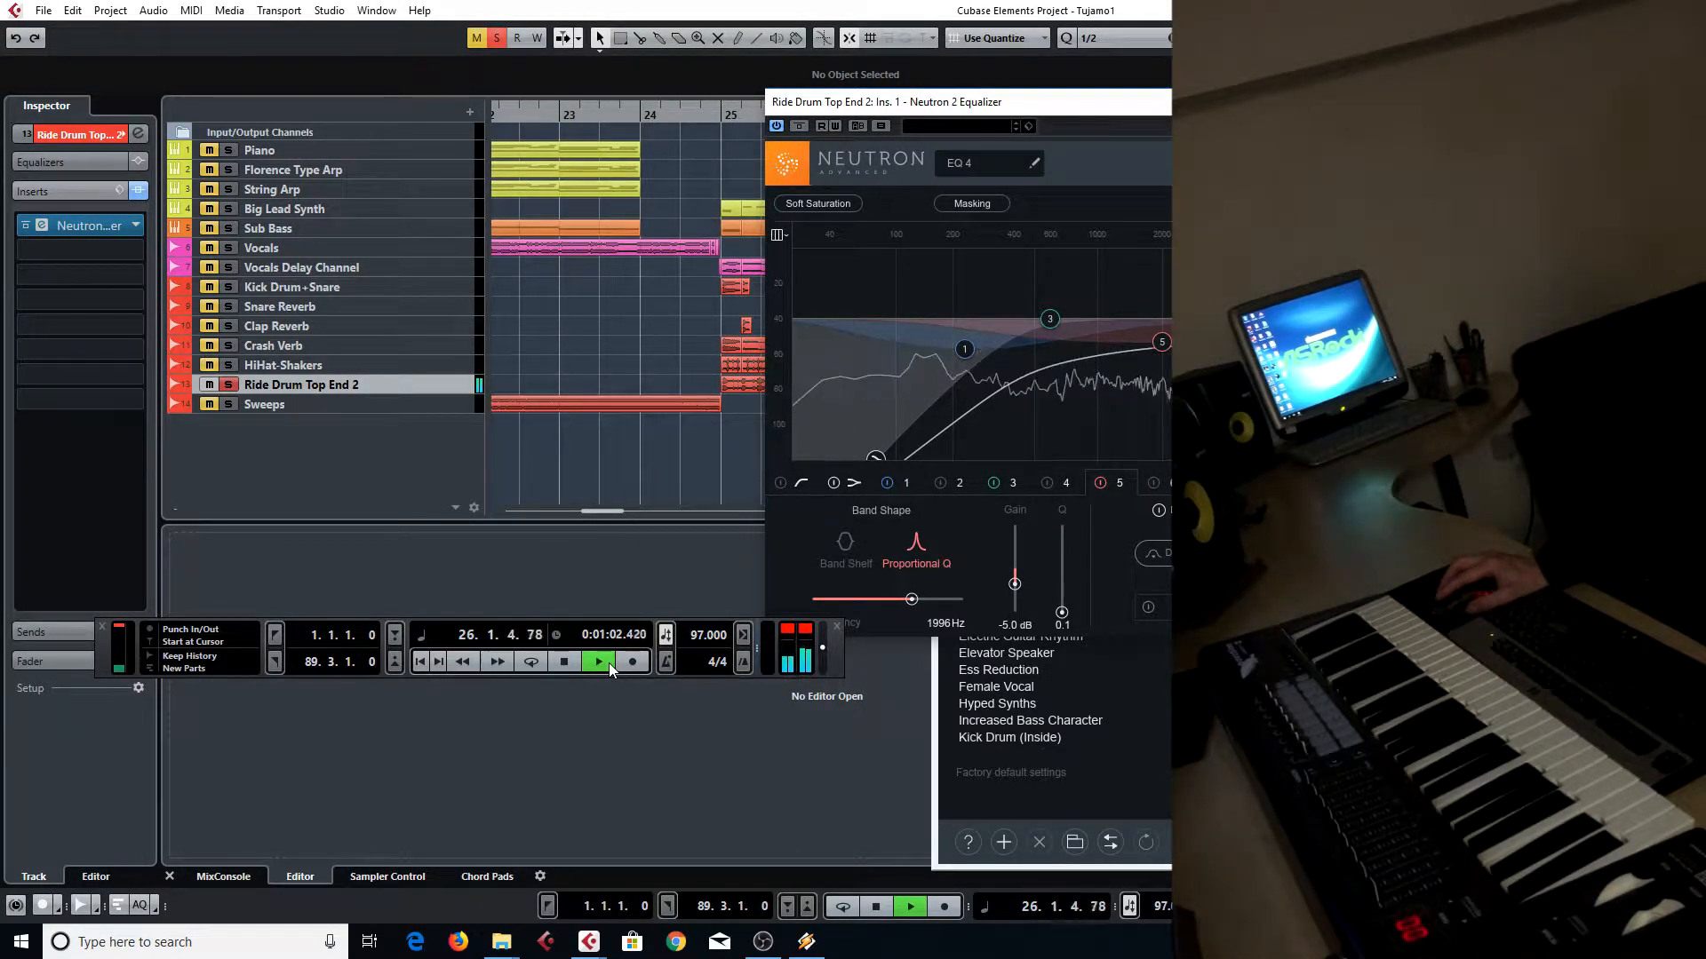
left_click(573, 665)
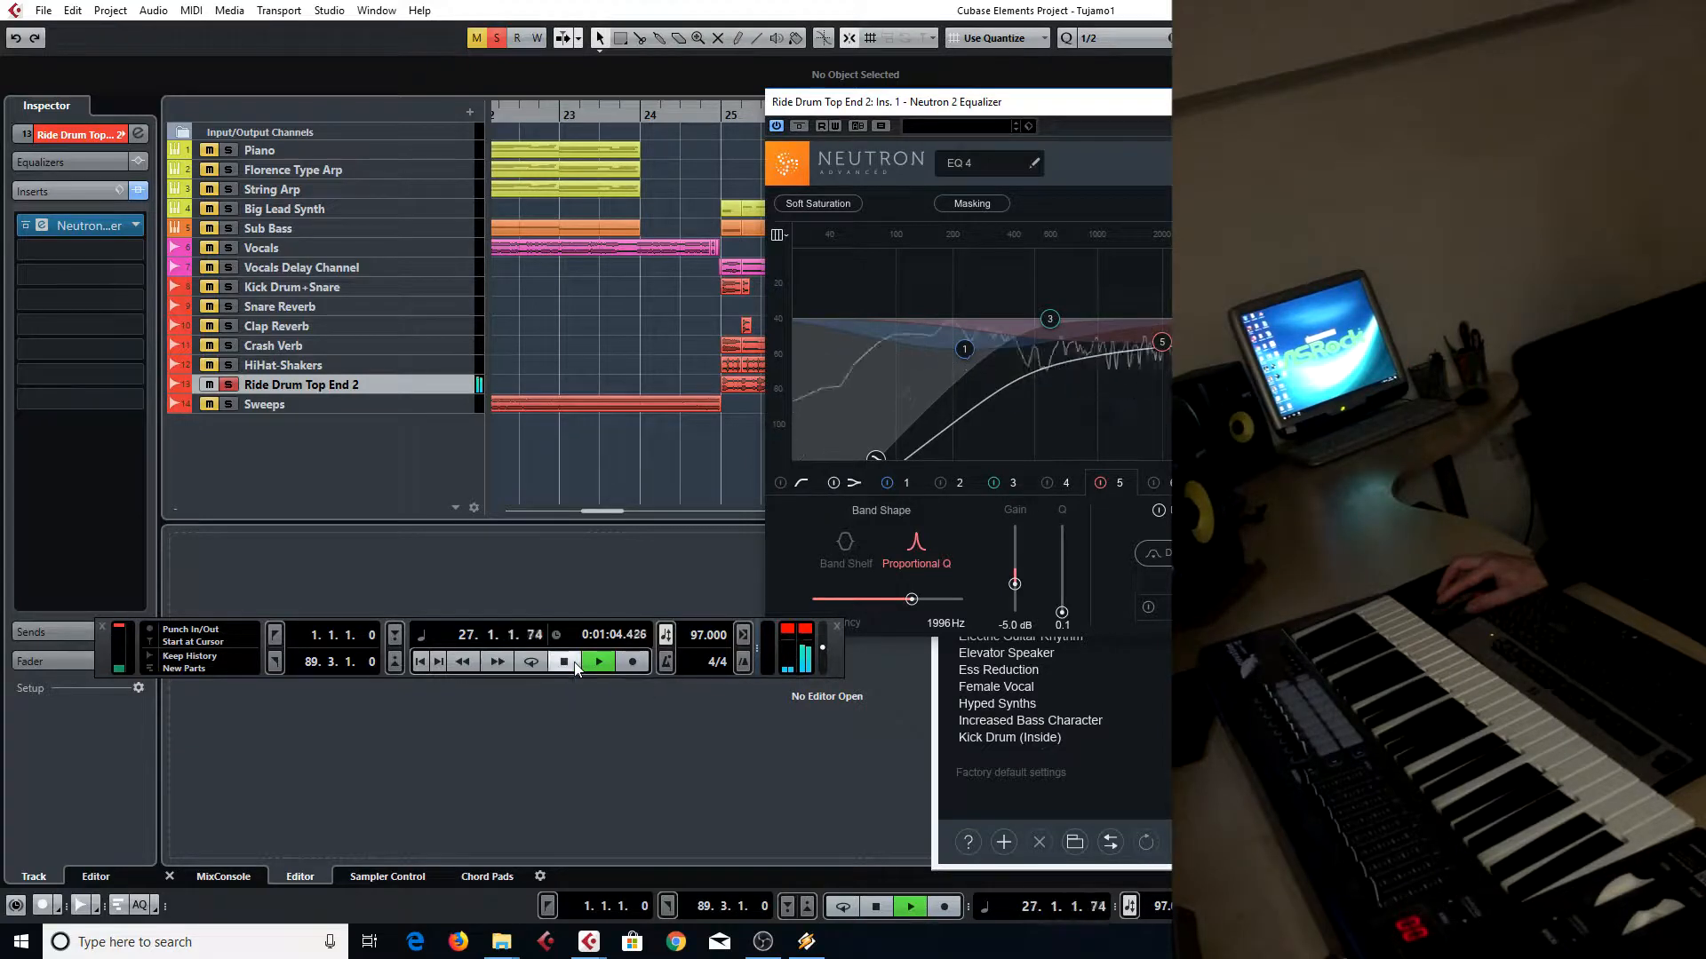
Play HiHat-Shakers soloed together with the ride from mid-bar 24, and turn off solo on Ride Drum Top End 2 during playback
left_click(695, 114)
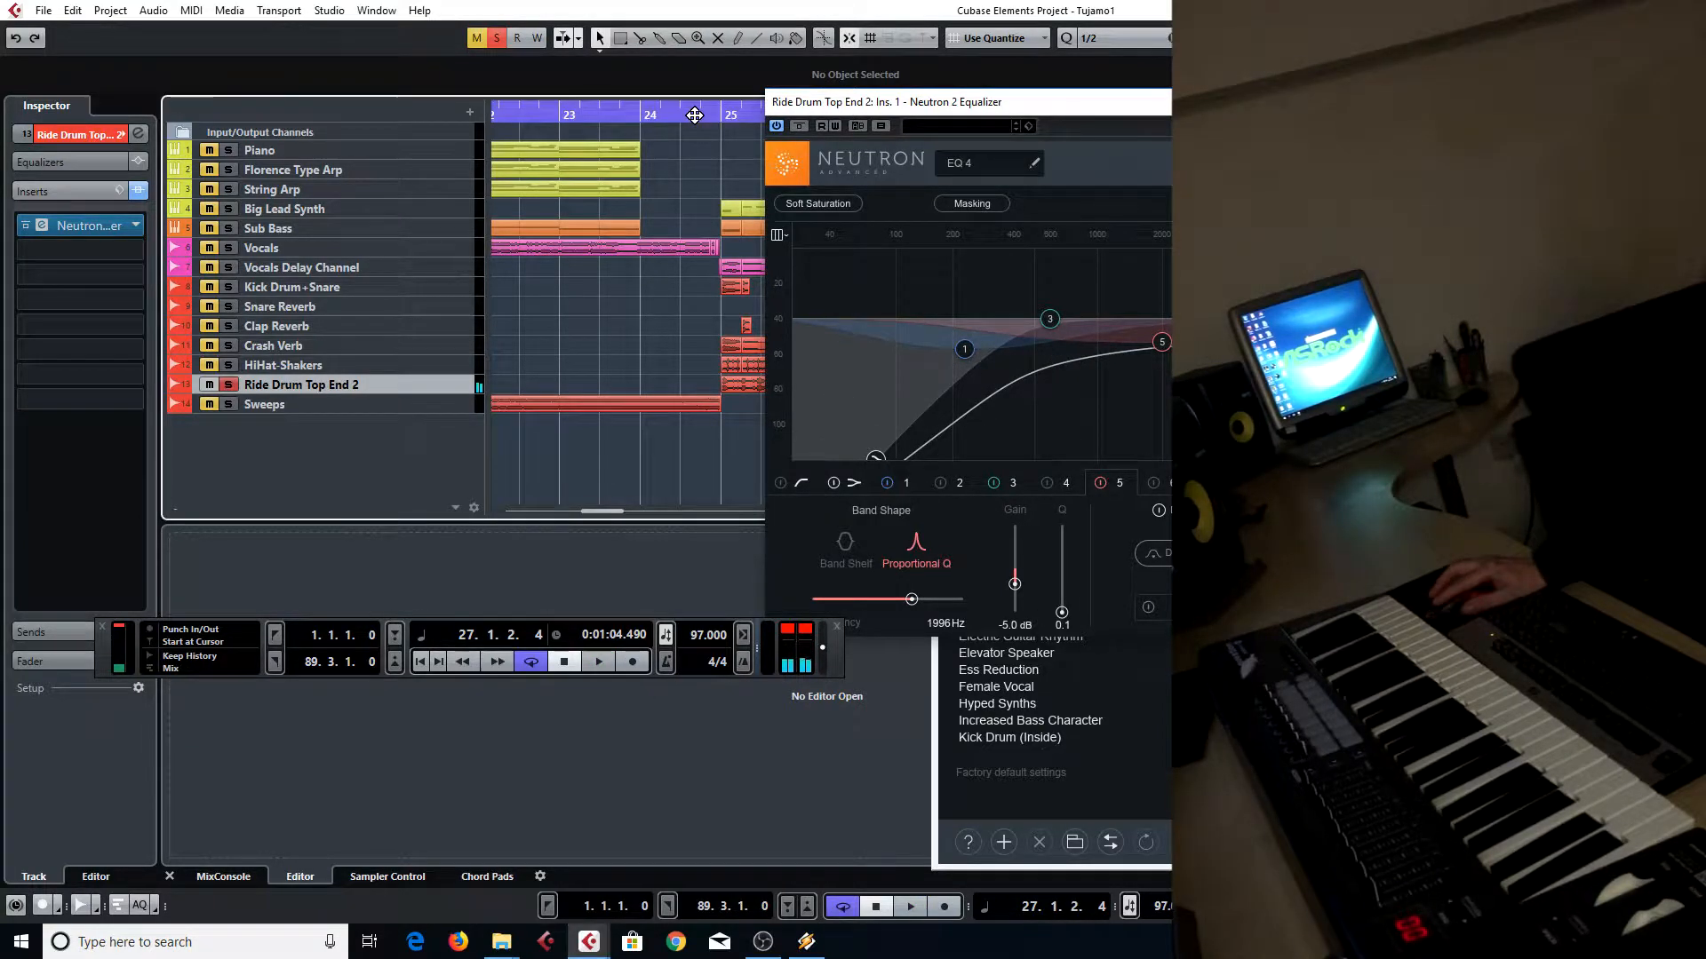
left_click(597, 659)
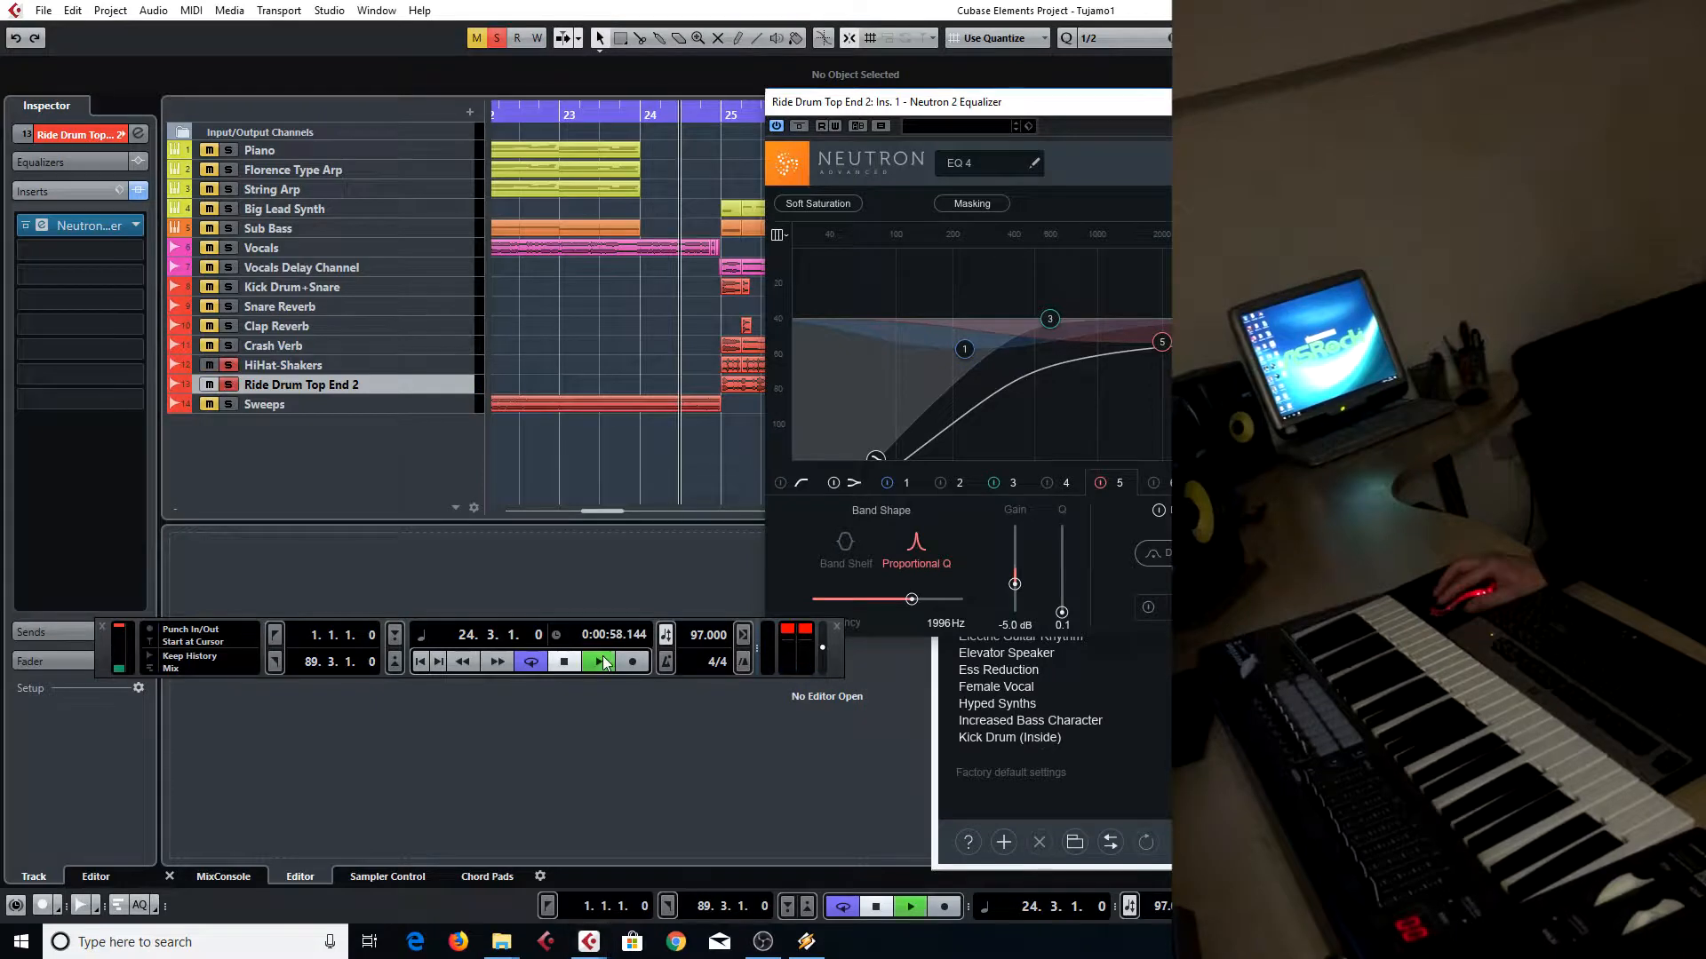
left_click(1546, 102)
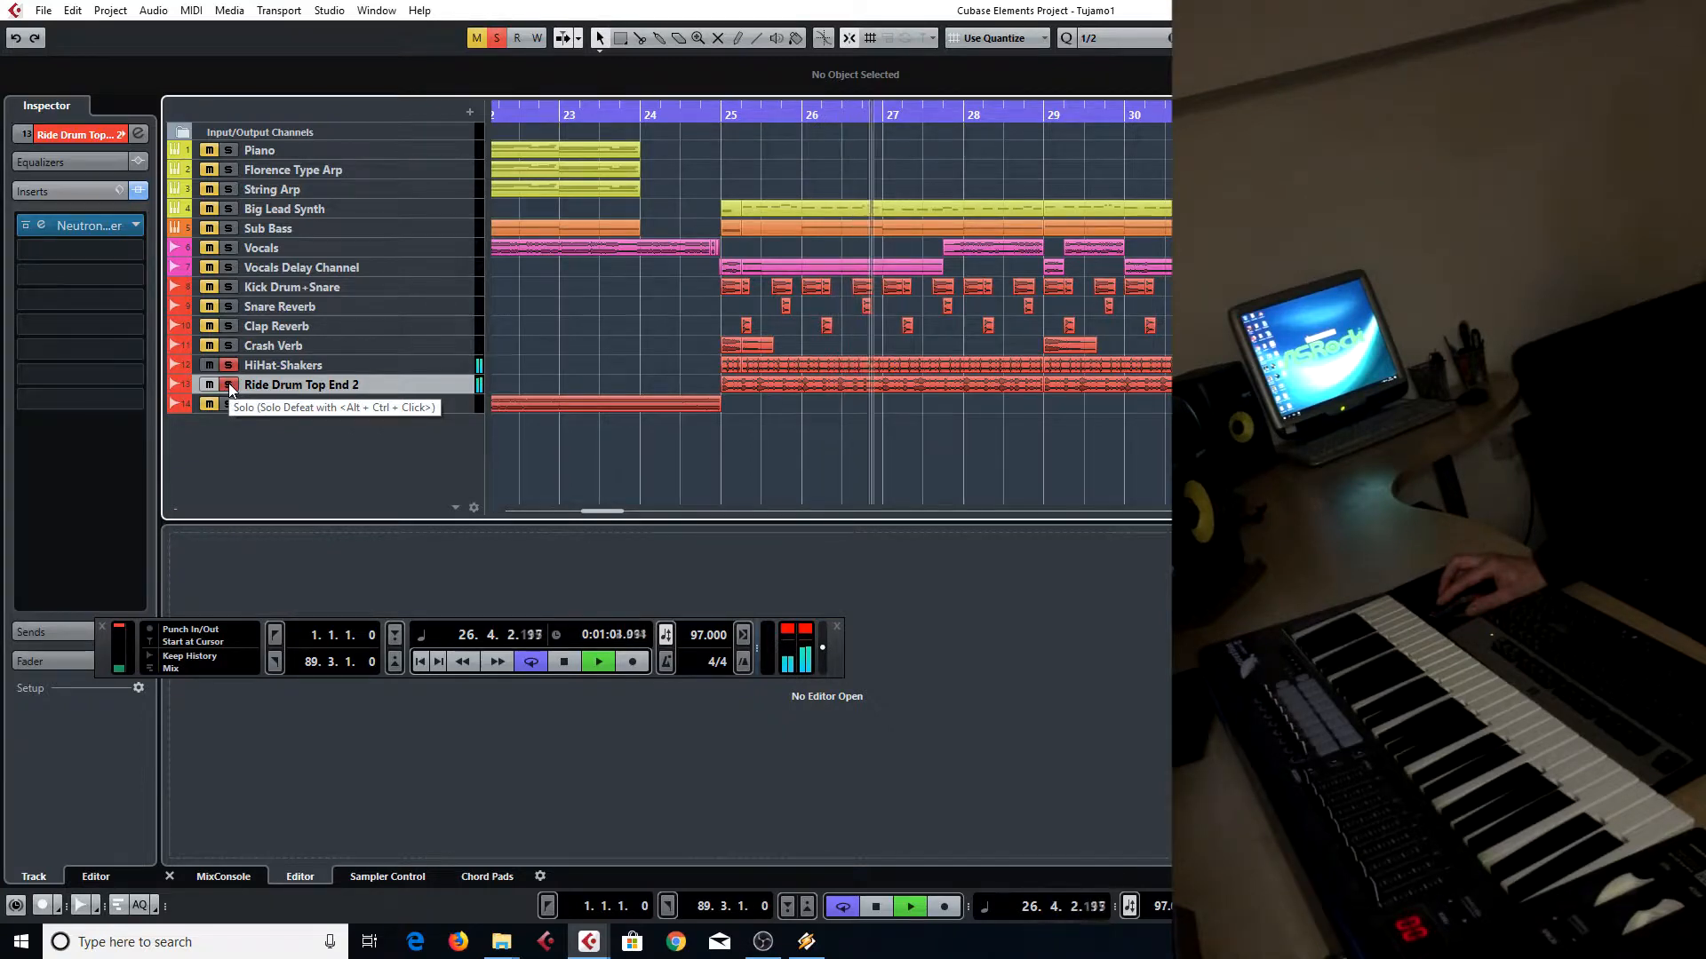
left_click(229, 386)
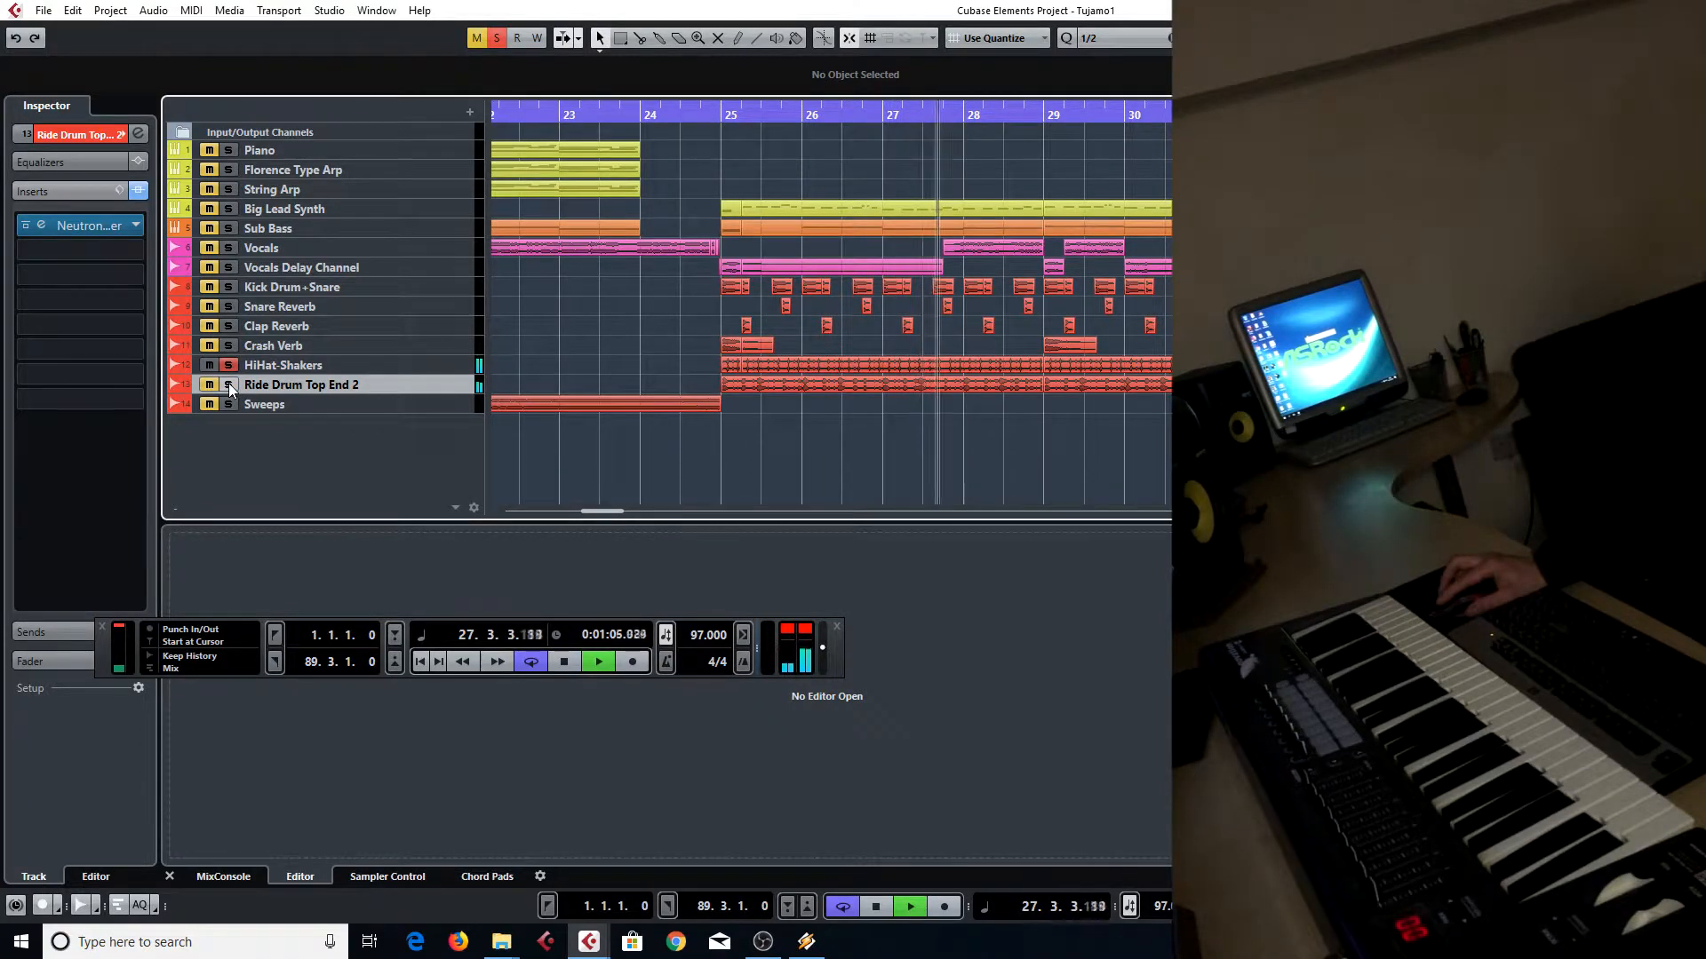
Add Ride Drum Top End 2, Crash Verb, Clap Reverb, Snare Reverb and Kick Drum+Snare to the solo, and play them from just before bar 25
left_click(706, 118)
left_click(229, 346)
left_click(229, 326)
left_click(229, 307)
left_click(229, 288)
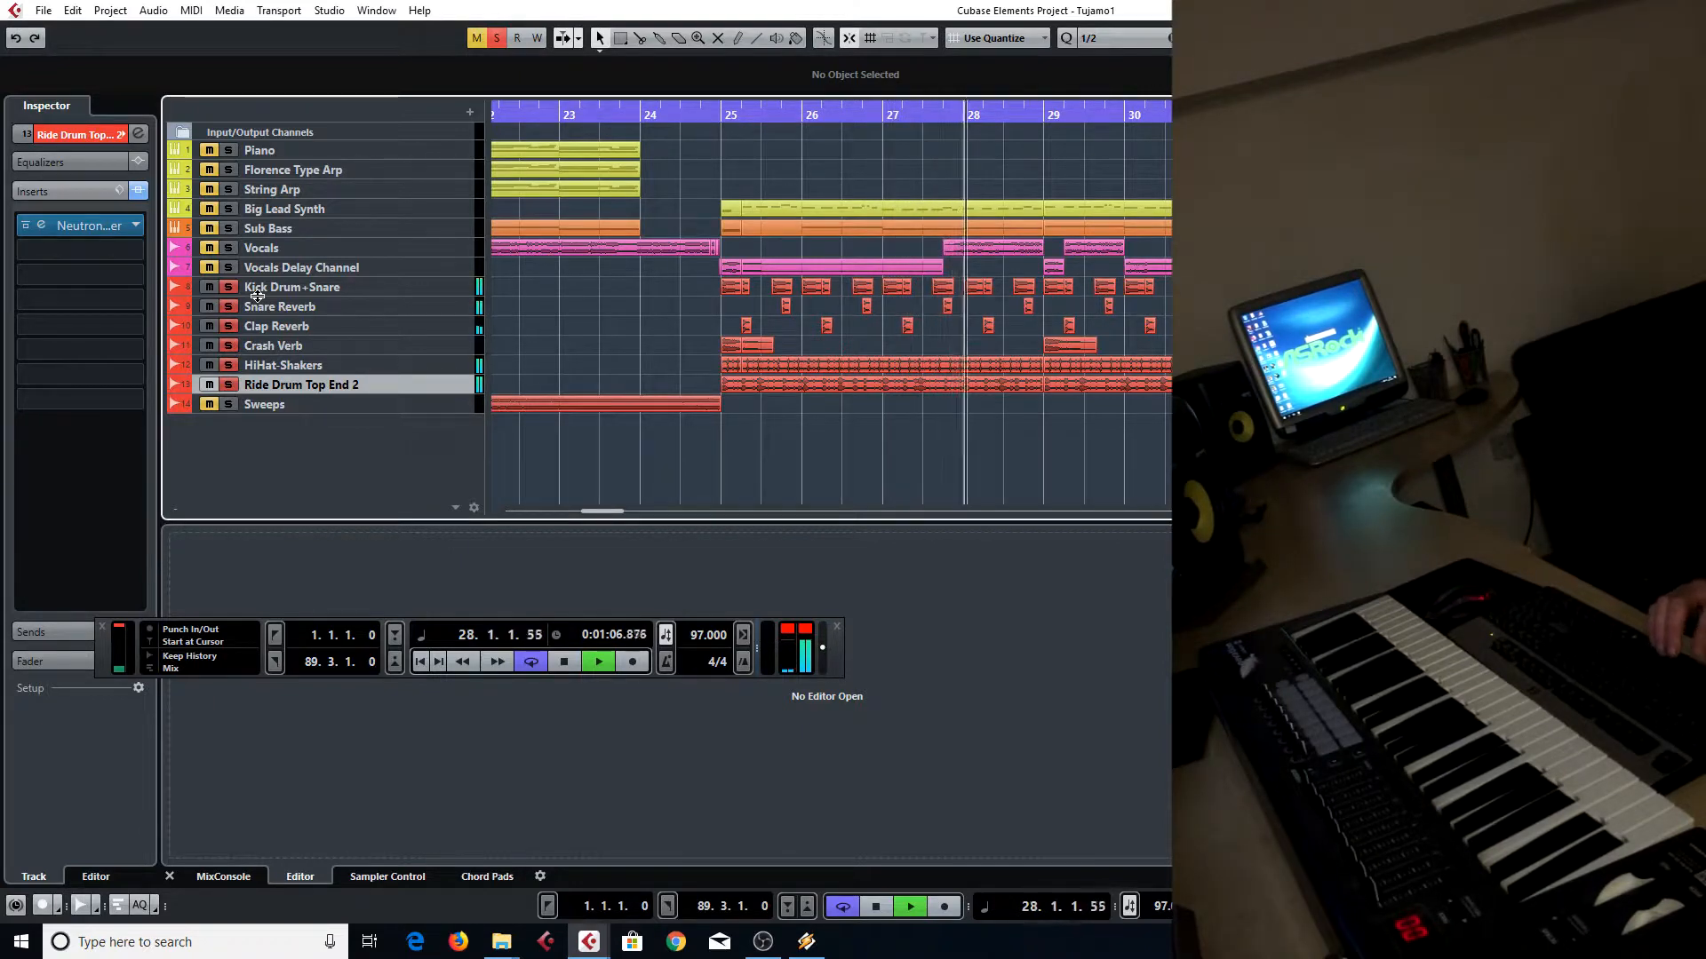
key("space")
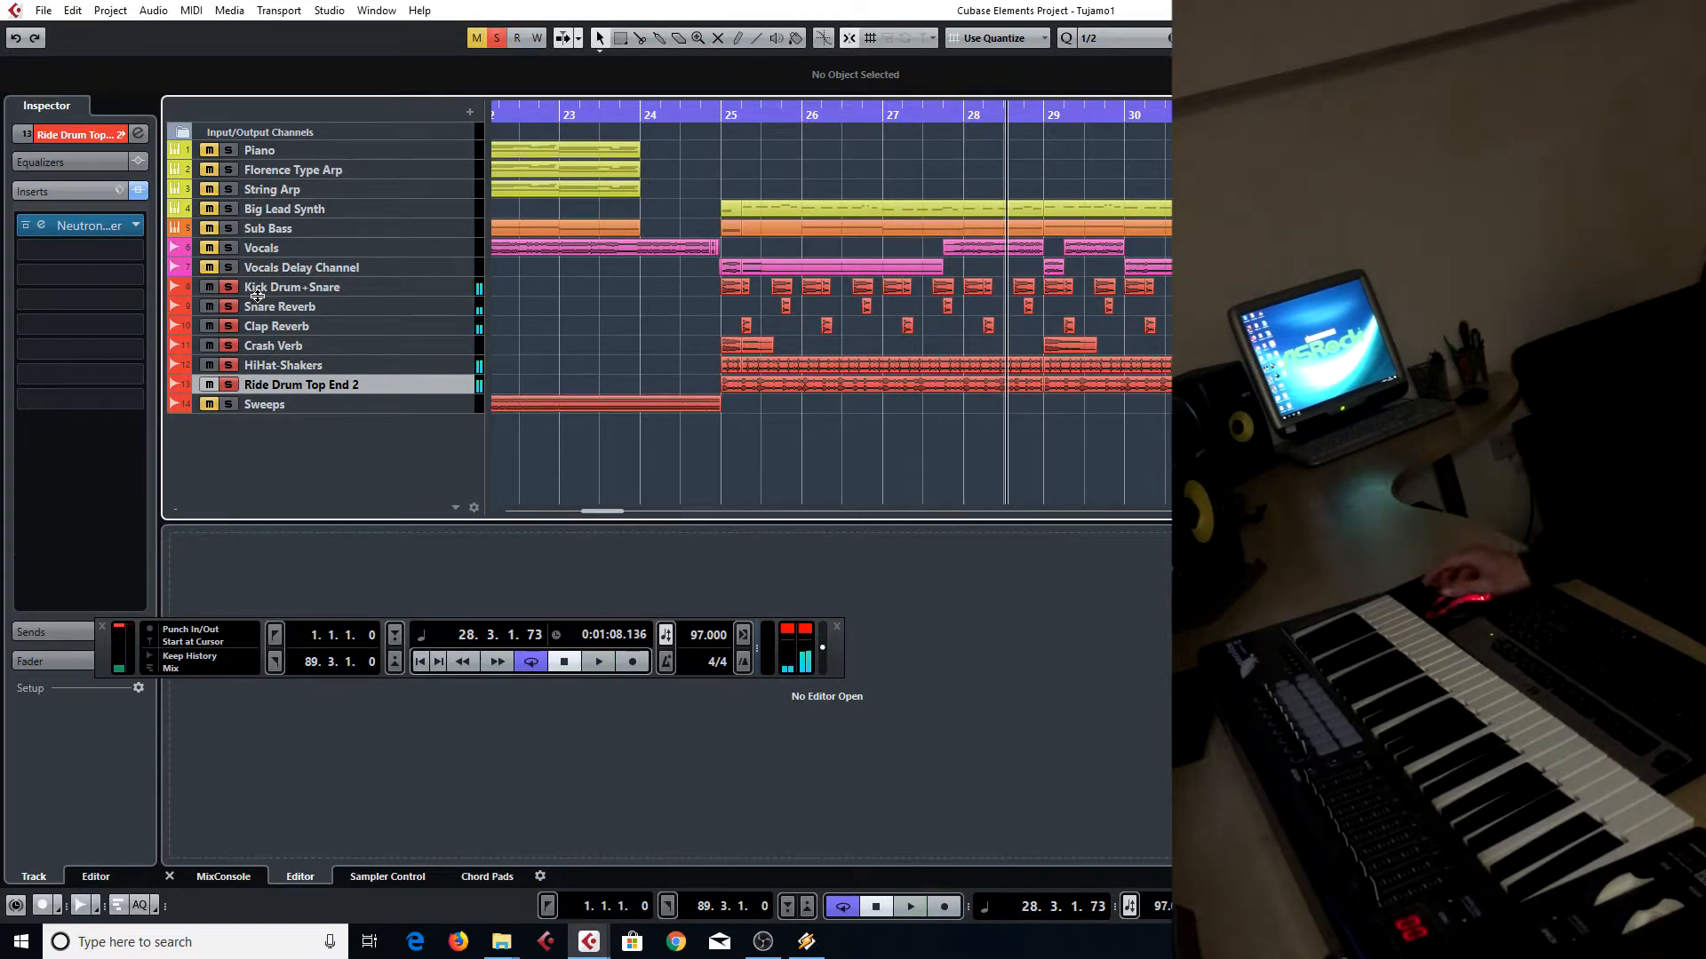
Add the vocal, Sweeps, bass and synth tracks to the solo, and play the full arrangement from bar 24
left_click(653, 113)
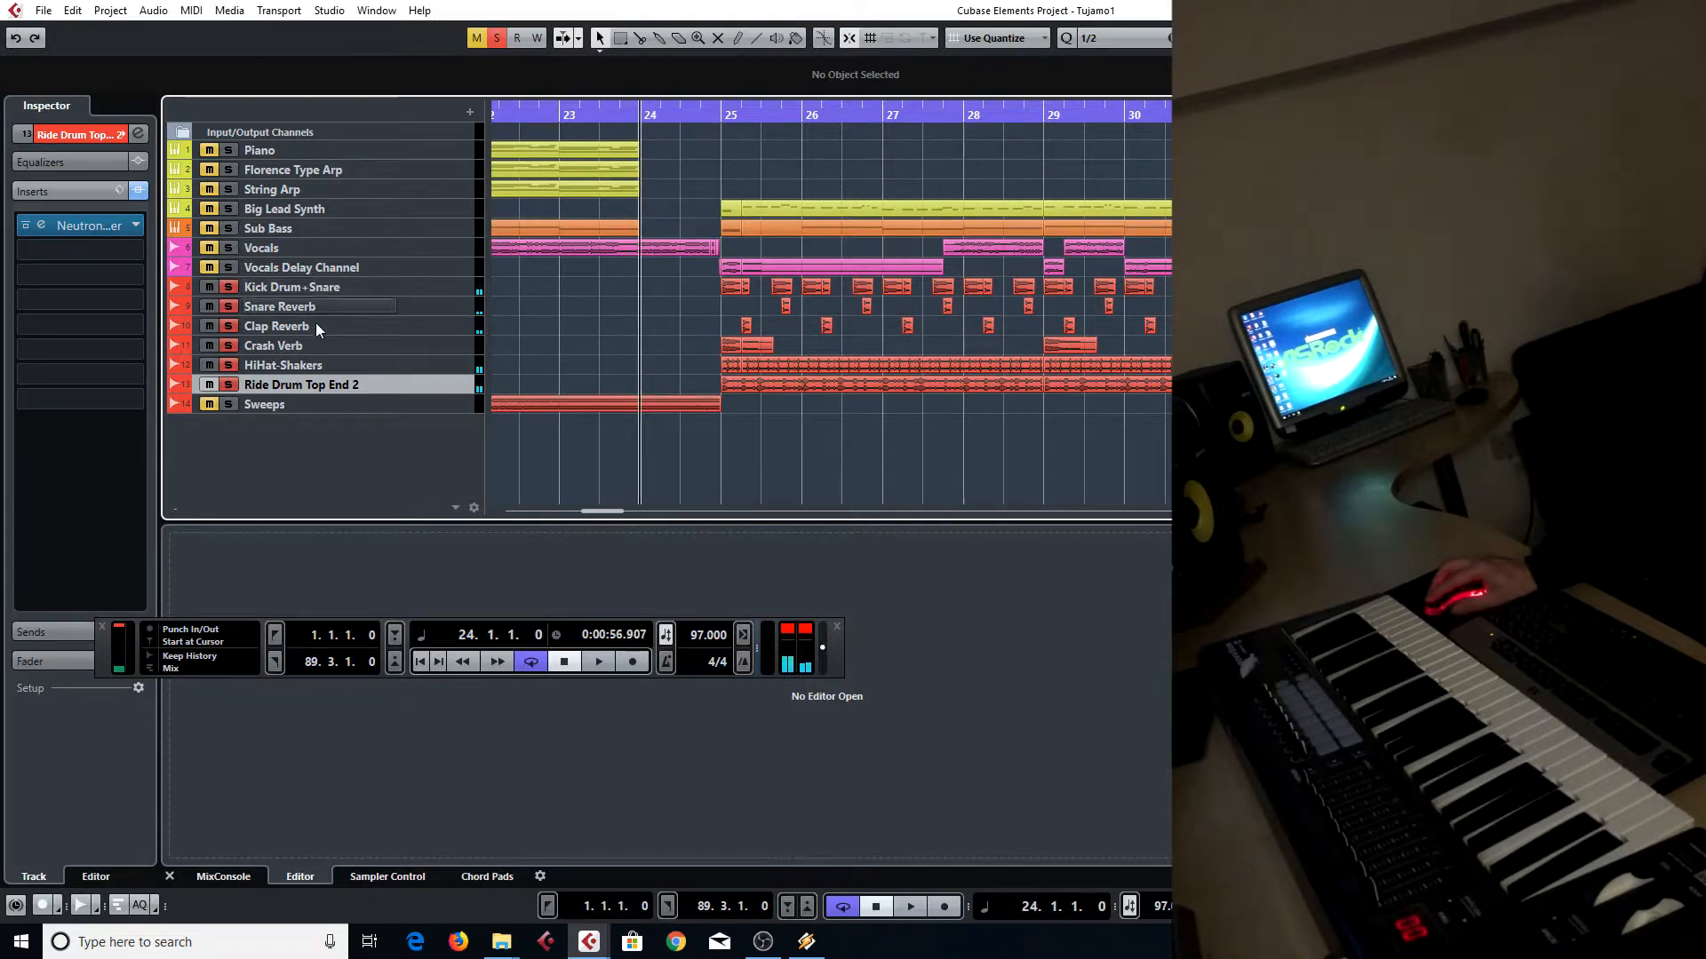
left_click(226, 249)
left_click(227, 269)
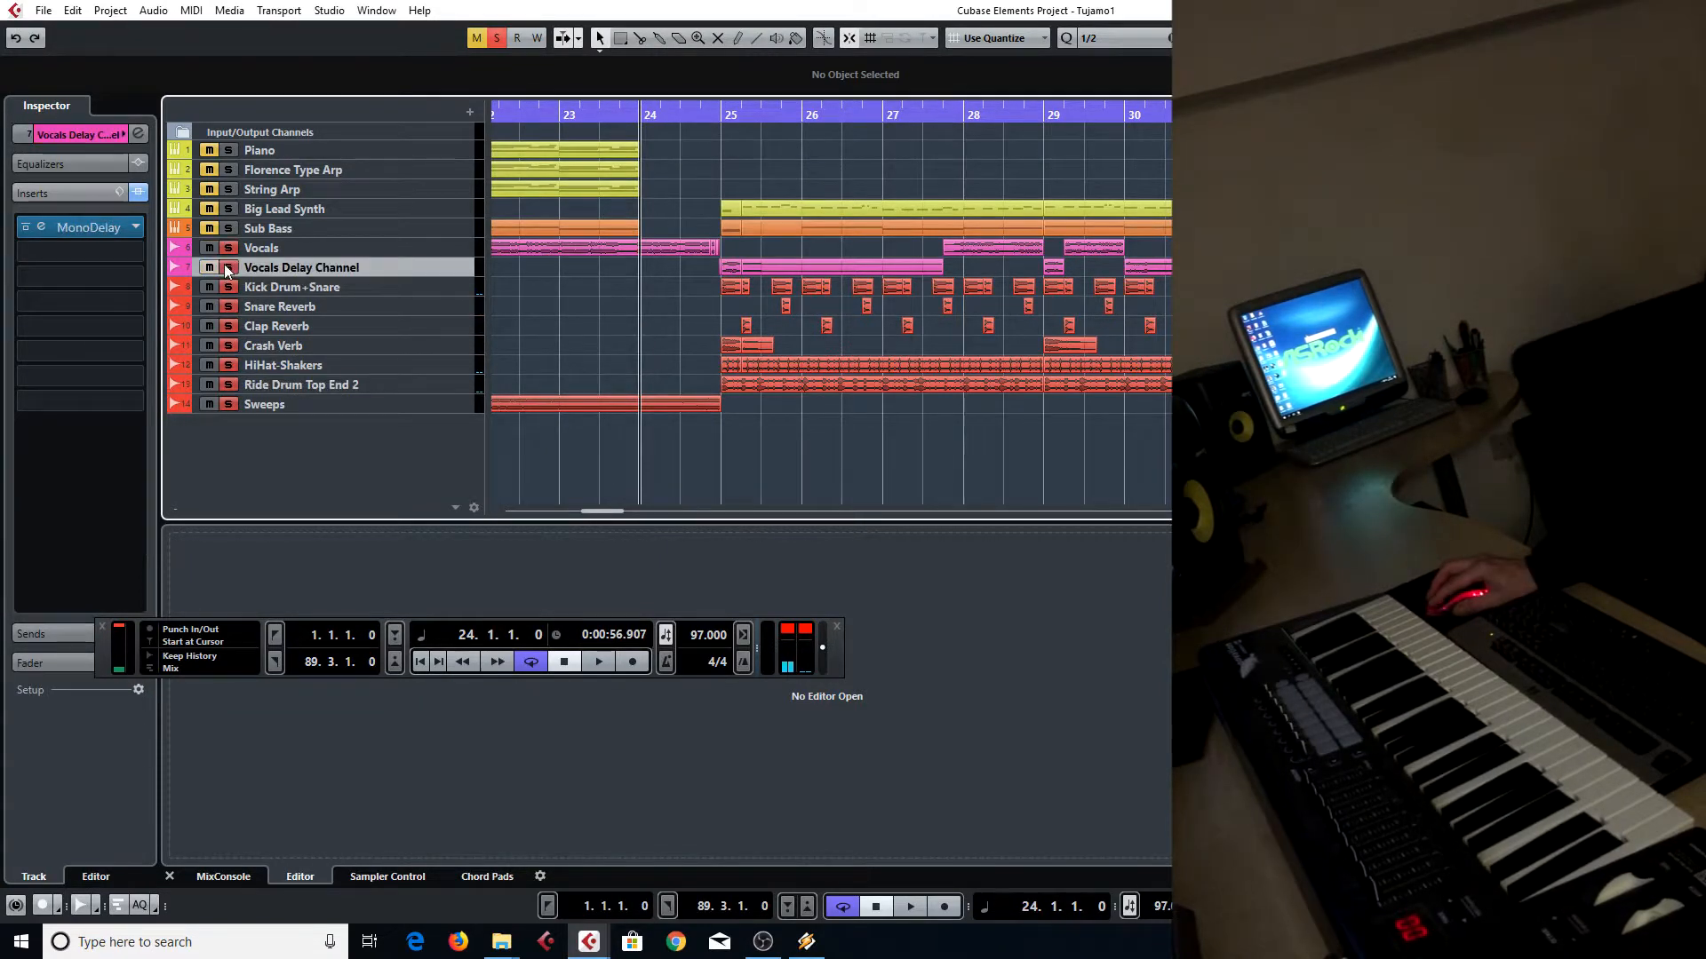
key("space")
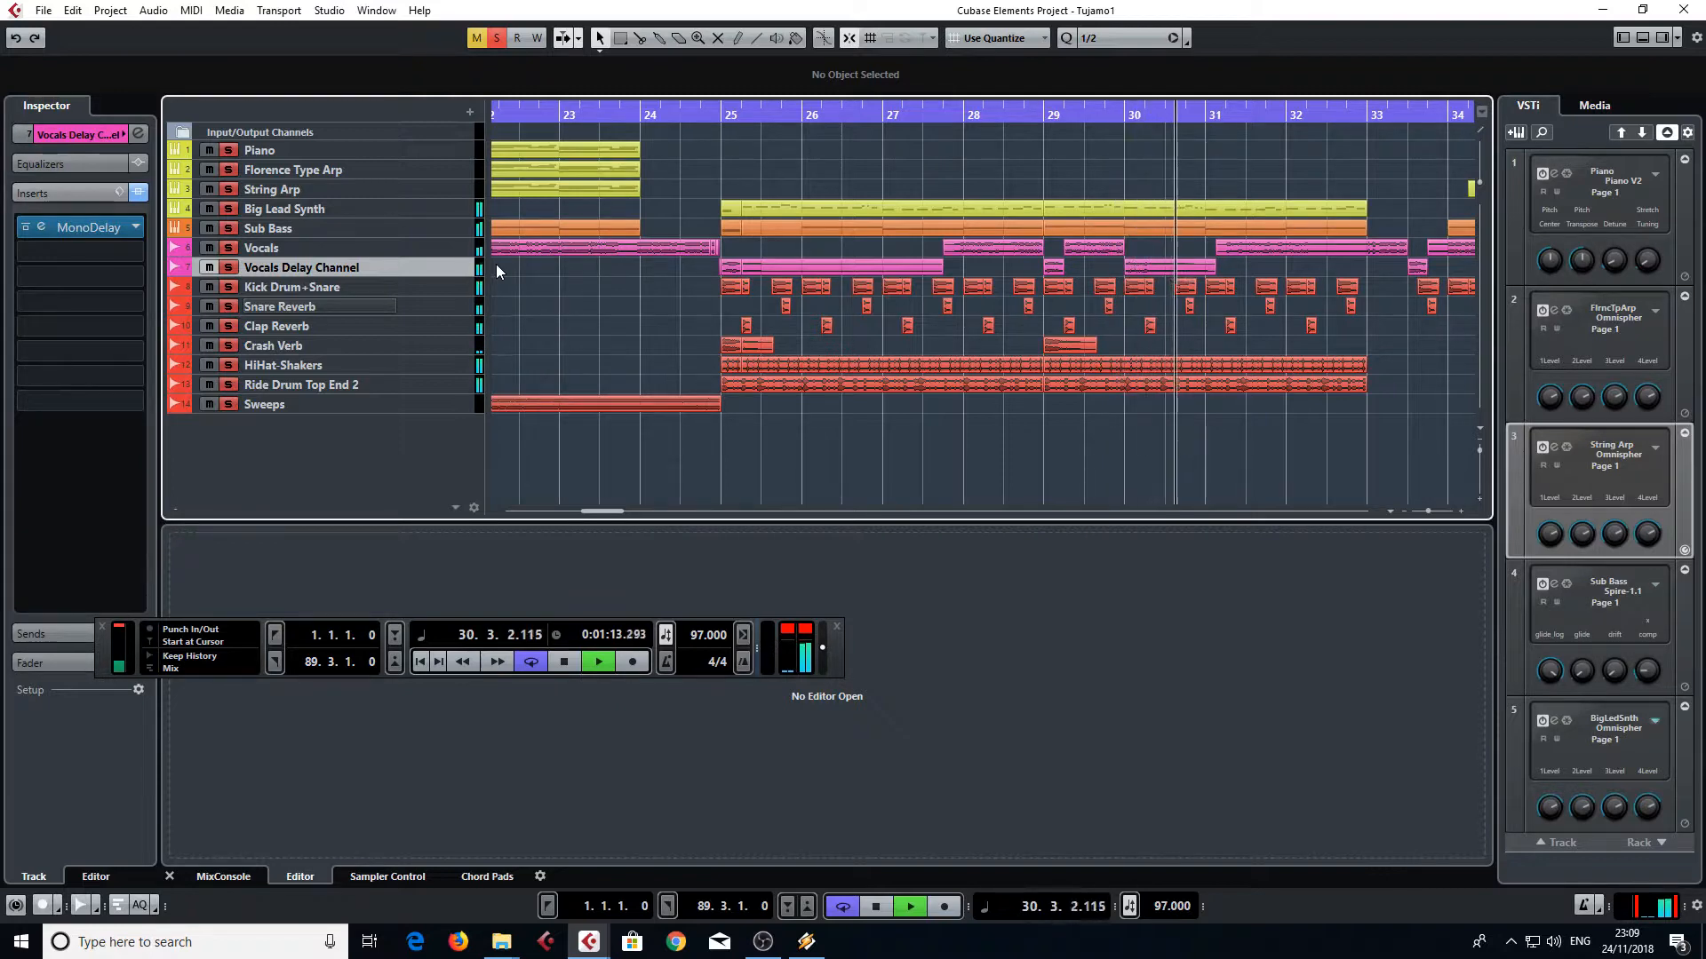
Follow the playback along the arrangement, and place the MixConsole window below the tracks with the transport panel clear of it
left_click_drag(610, 511, 639, 512)
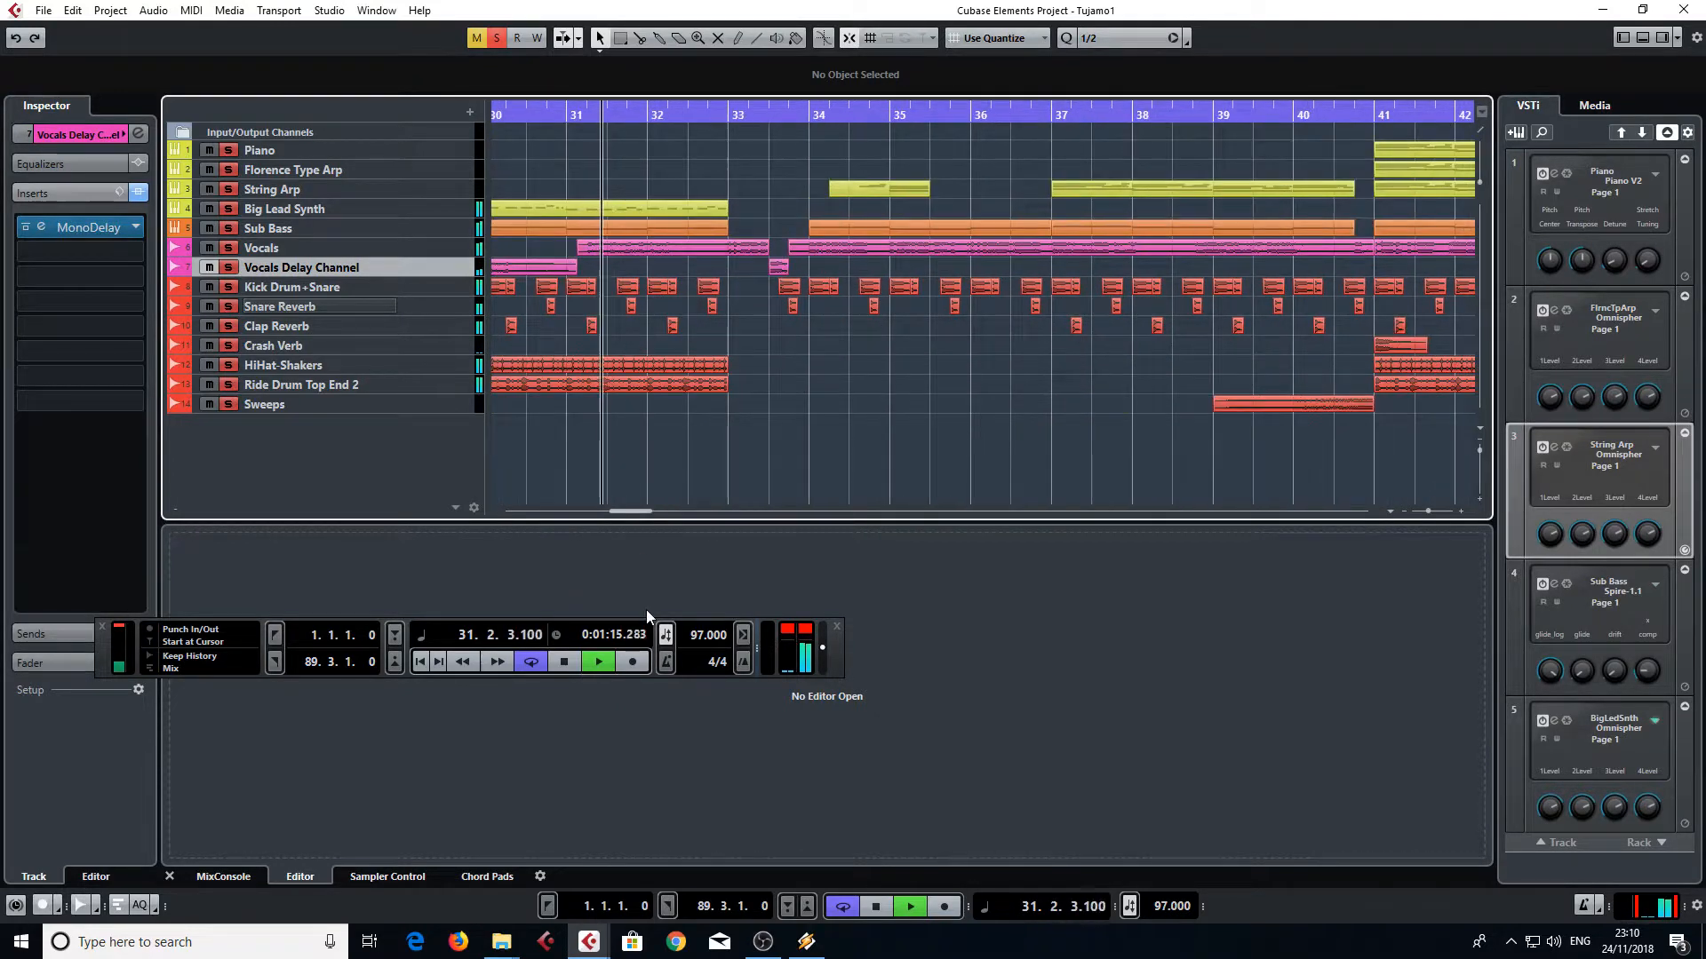
left_click_drag(645, 618, 946, 711)
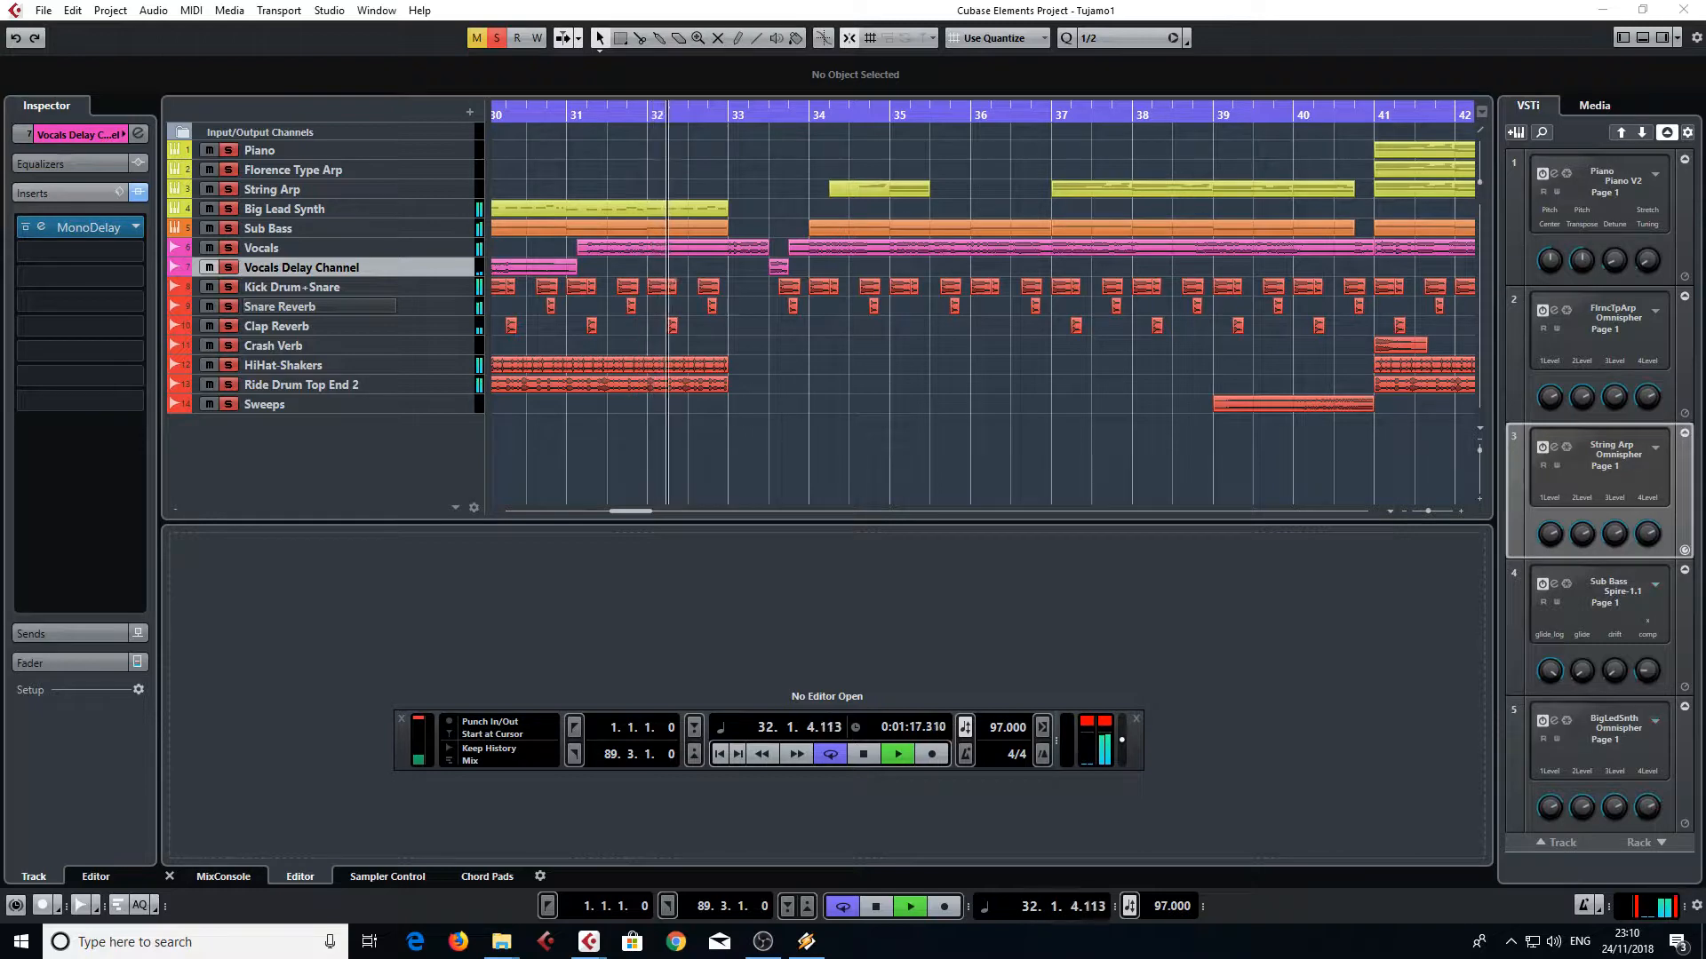
left_click_drag(1705, 378, 538, 486)
left_click_drag(660, 718, 1071, 408)
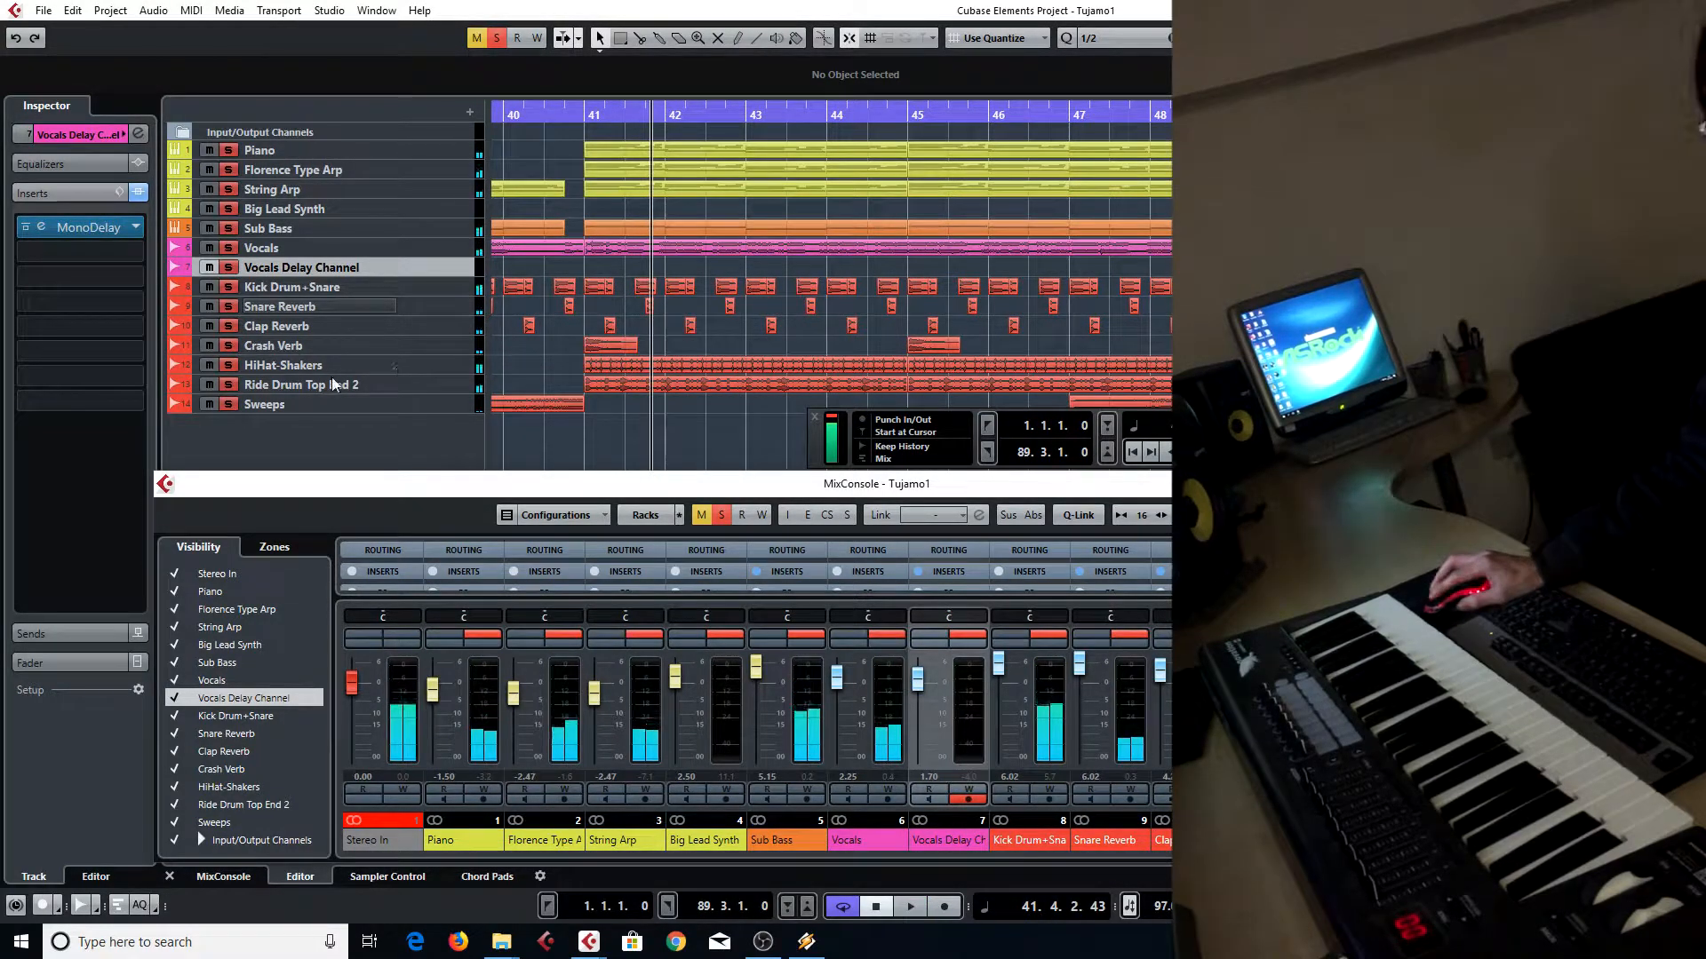
Turn off solo on all tracks, from Sweeps up to Piano
left_click(226, 363)
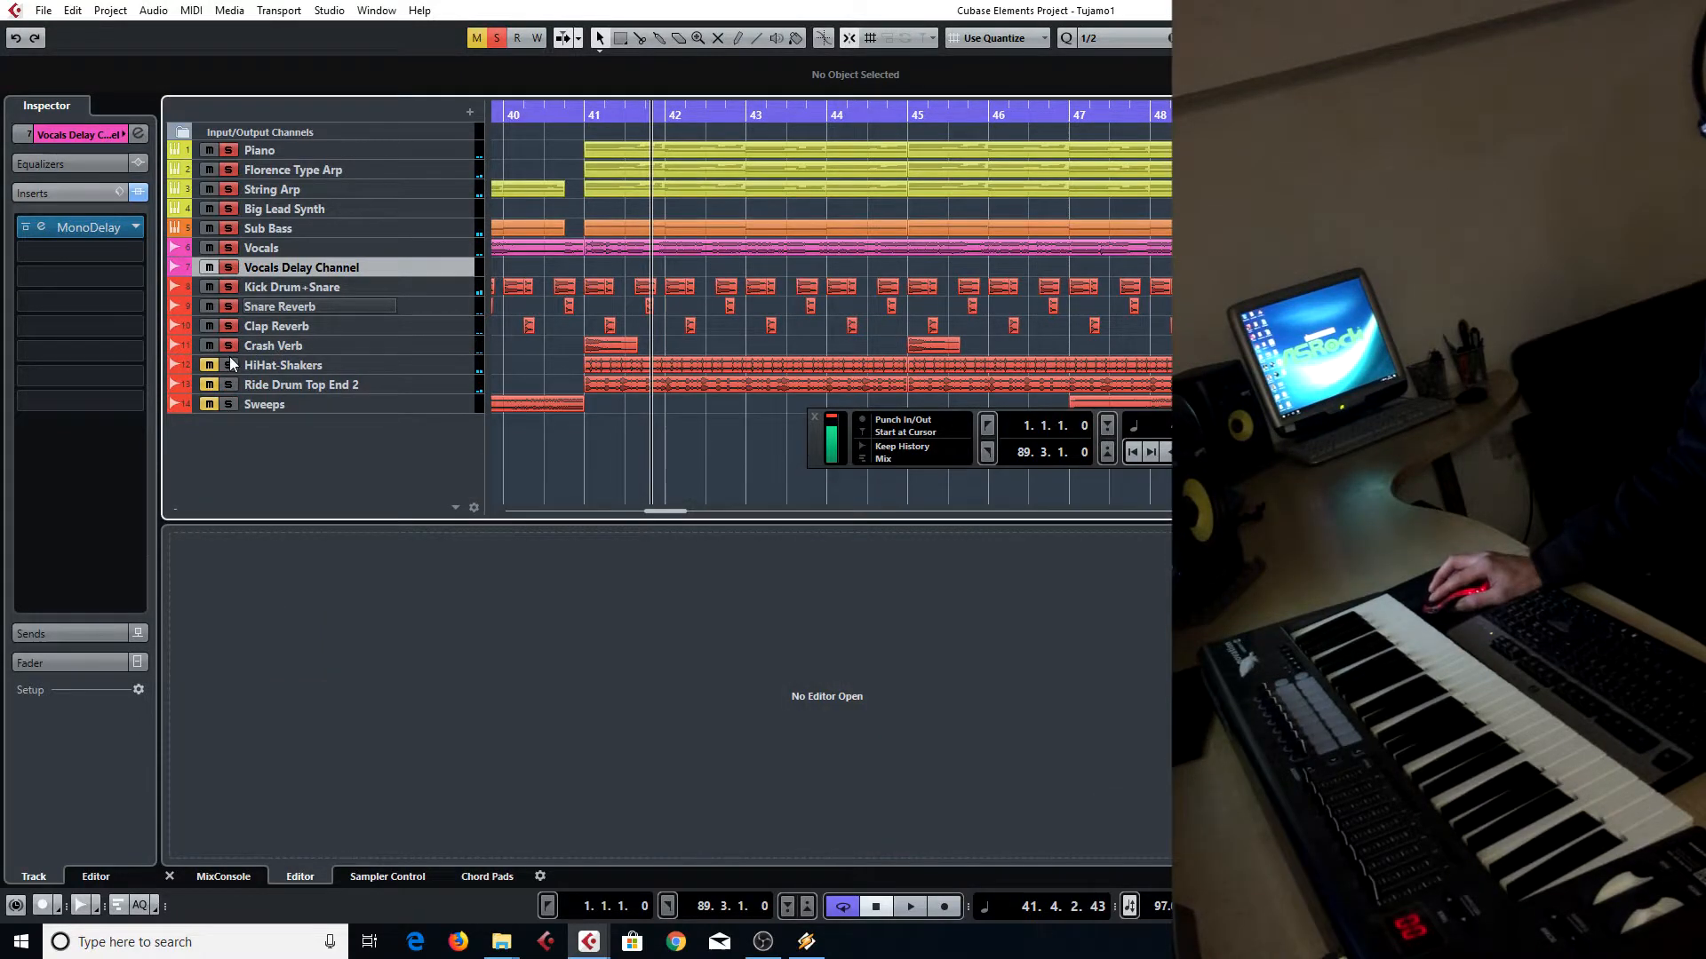
left_click(236, 326)
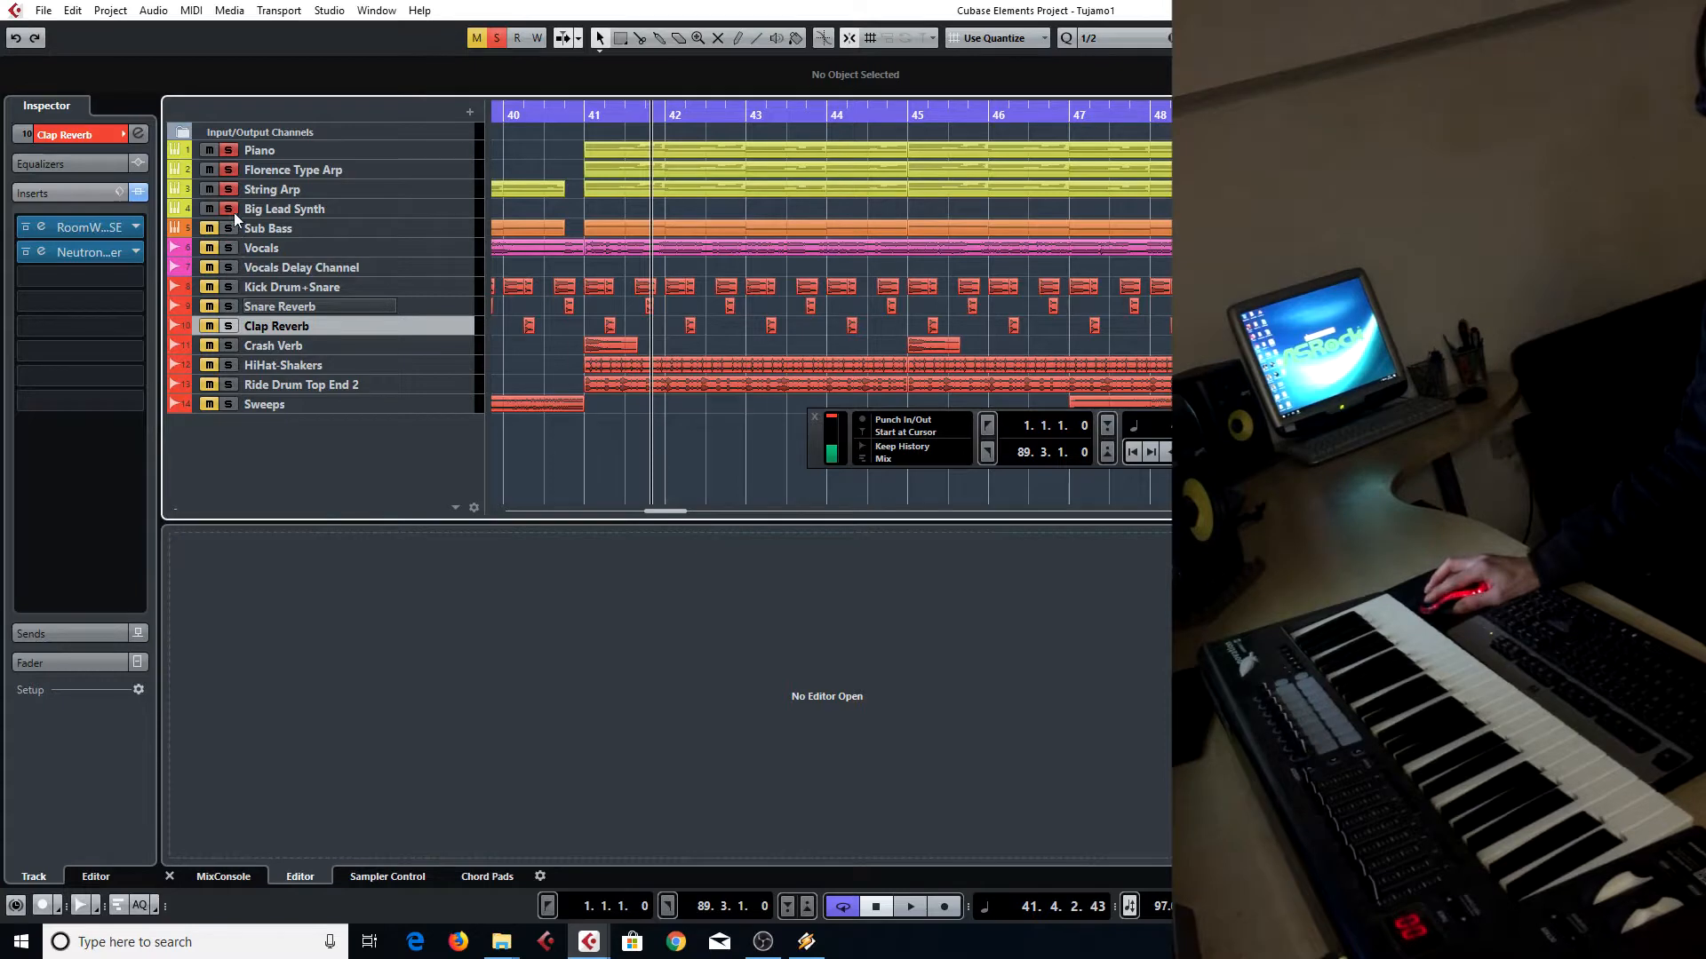
left_click(229, 169)
left_click(228, 153)
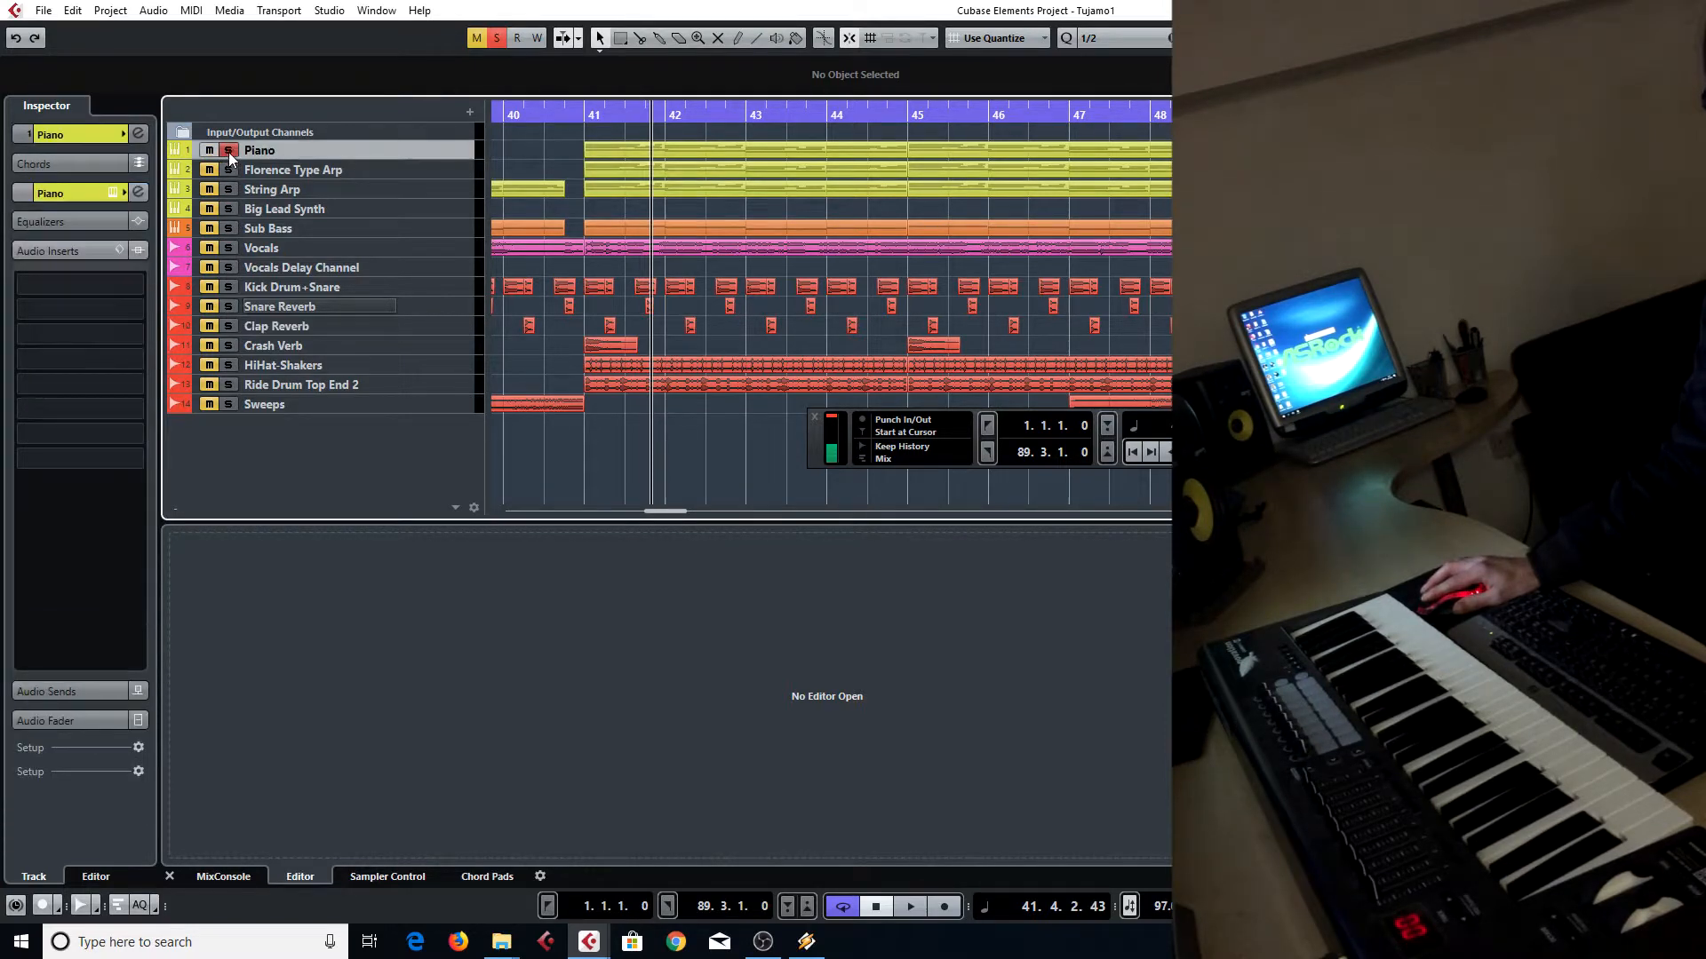
left_click(227, 151)
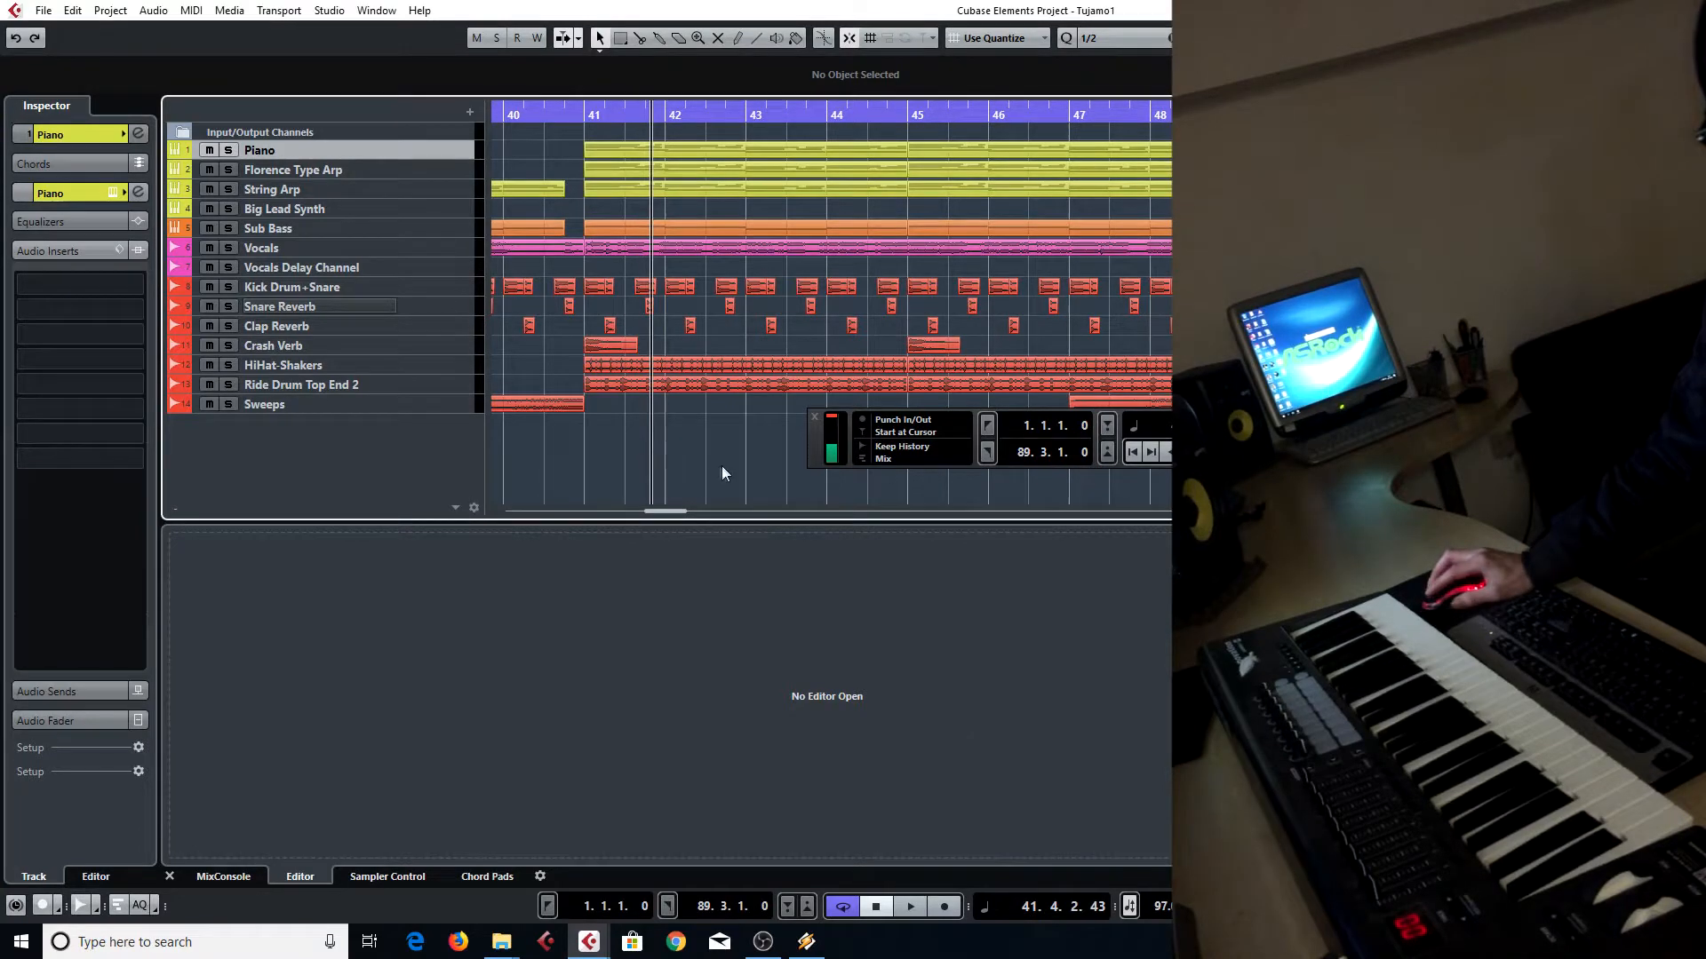
Examine the tracks one by one from Ride Drum Top End 2 up to Piano, then Vocals, with the arrangement at bars 48 to 55
mouse_move(673, 513)
left_mouse_down()
mouse_move(723, 518)
mouse_move(700, 521)
left_mouse_up()
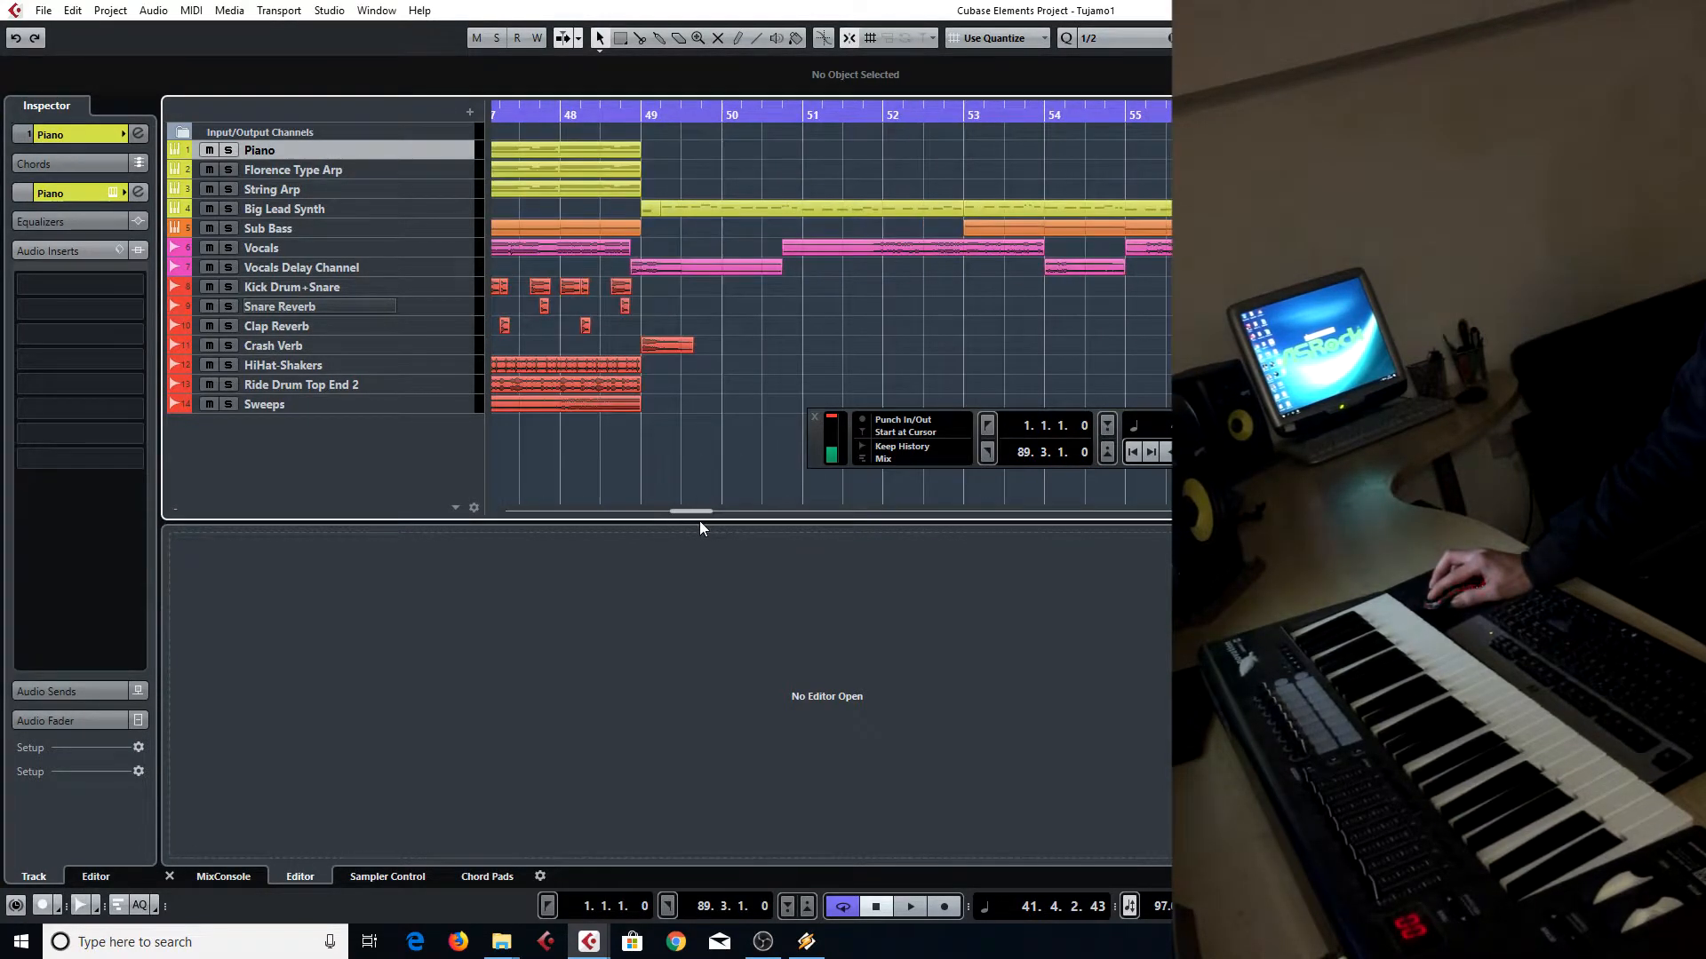
left_click(391, 385)
left_click(412, 373)
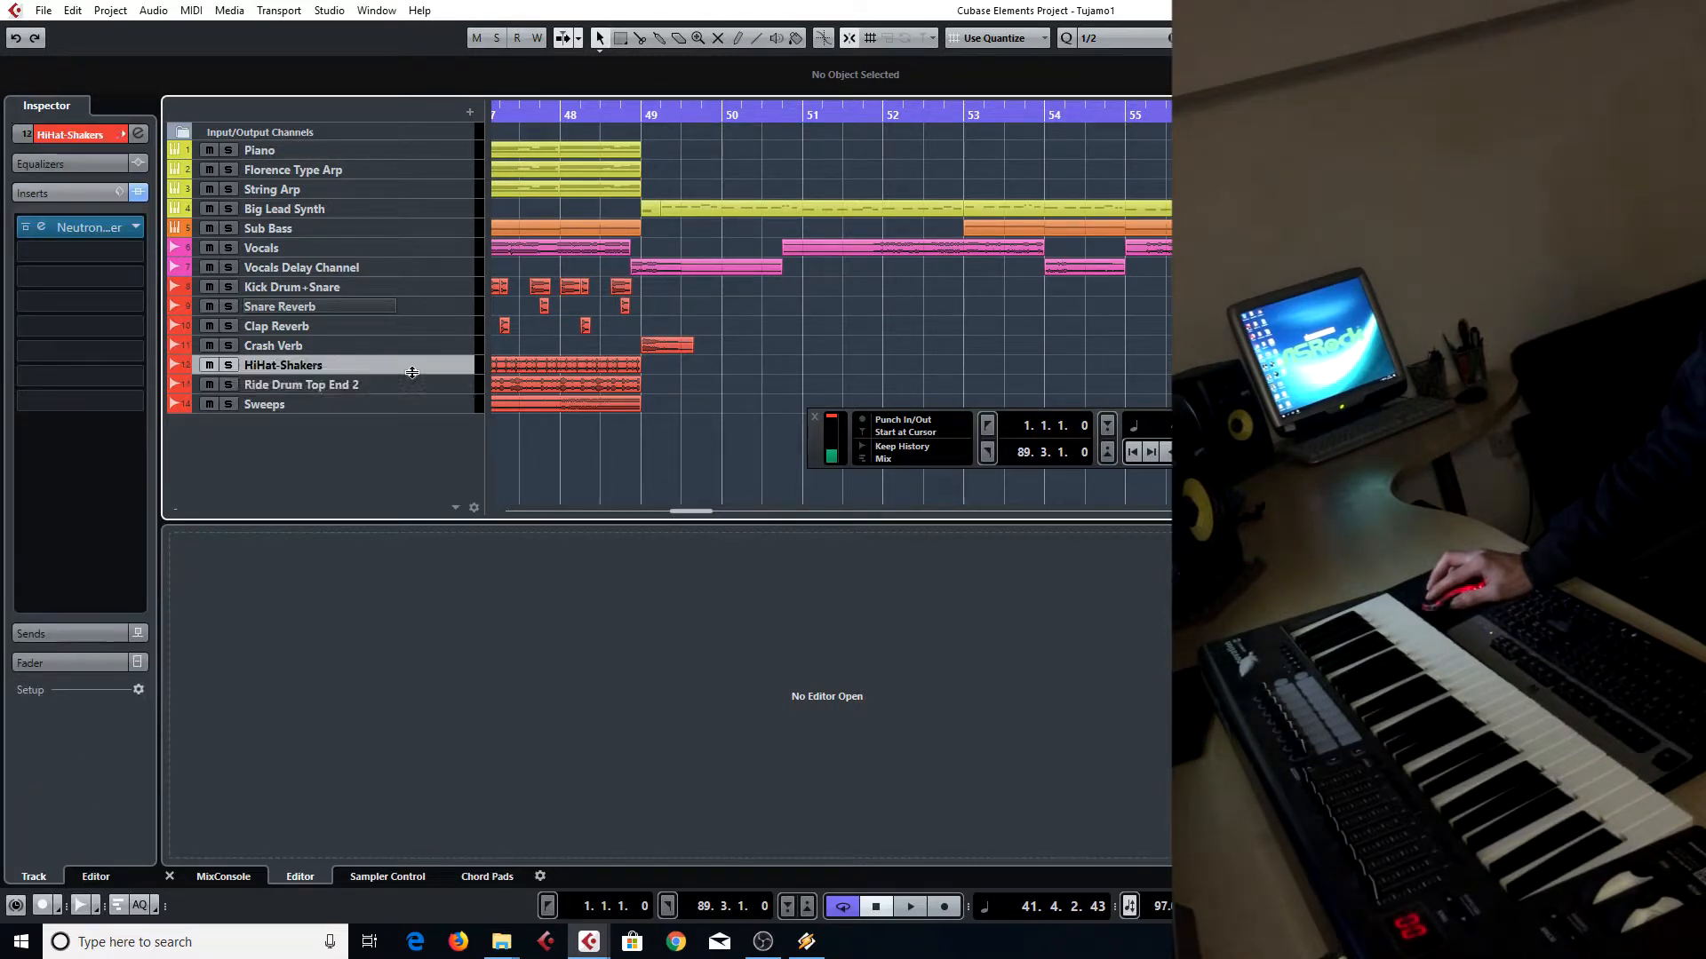
left_click(432, 346)
left_click(436, 325)
left_click(437, 306)
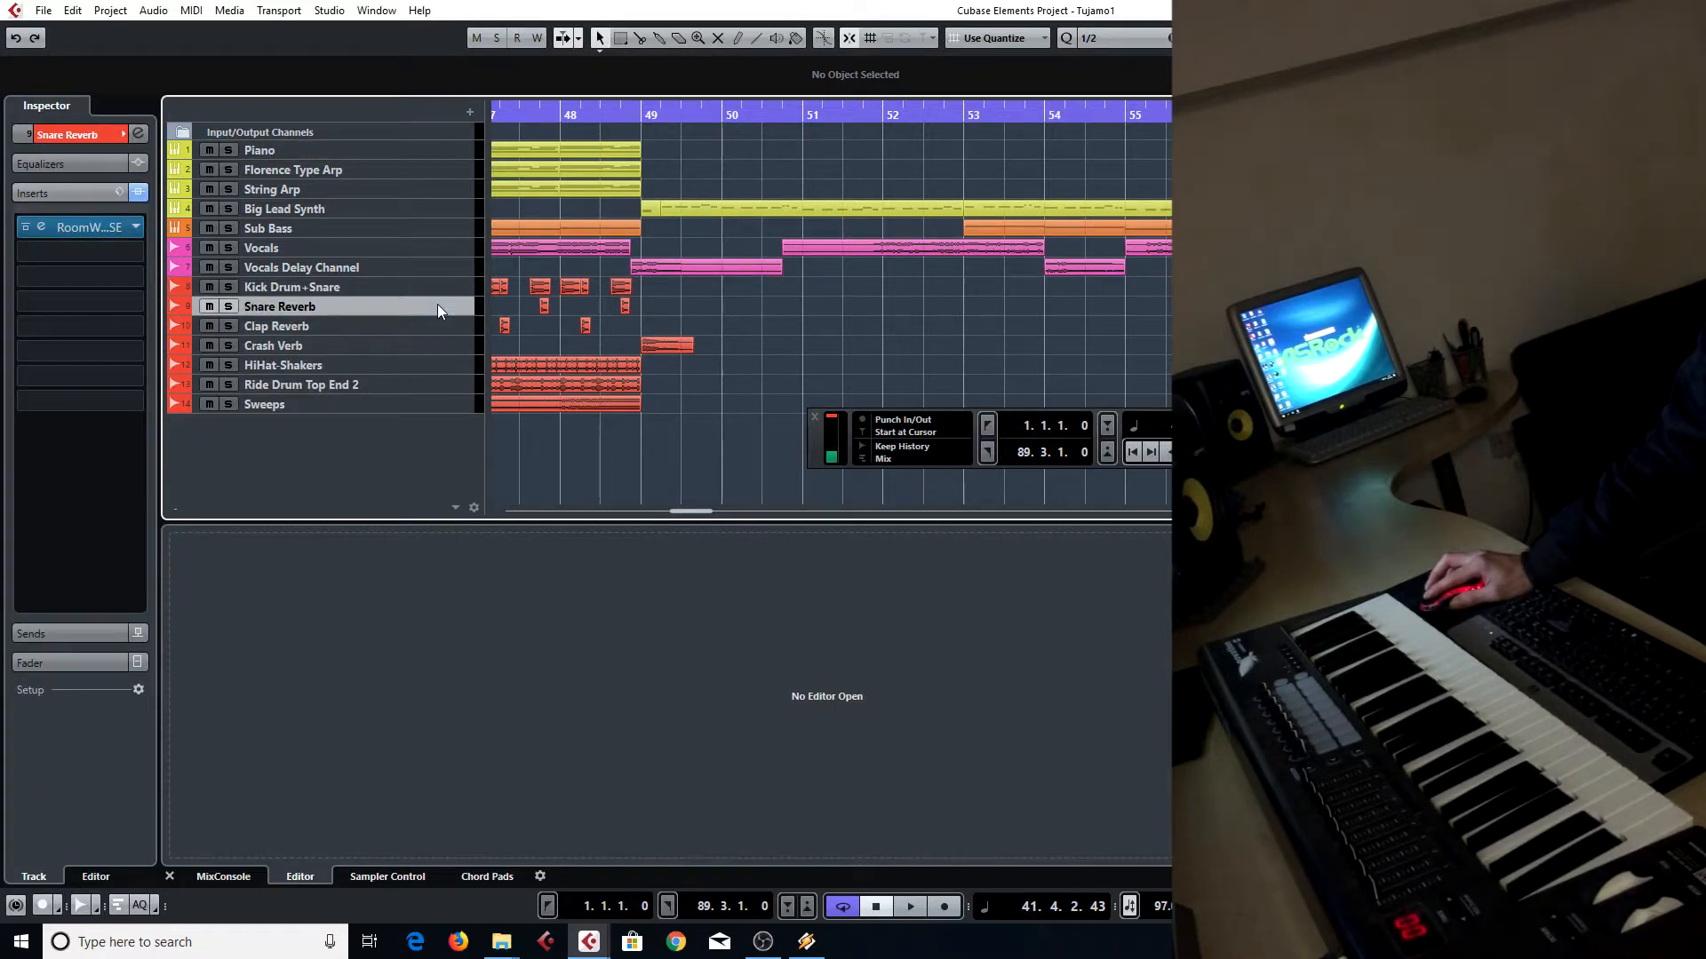
left_click(441, 286)
left_click(441, 267)
left_click(441, 249)
left_click(443, 228)
left_click(443, 209)
left_click(443, 230)
left_click(446, 208)
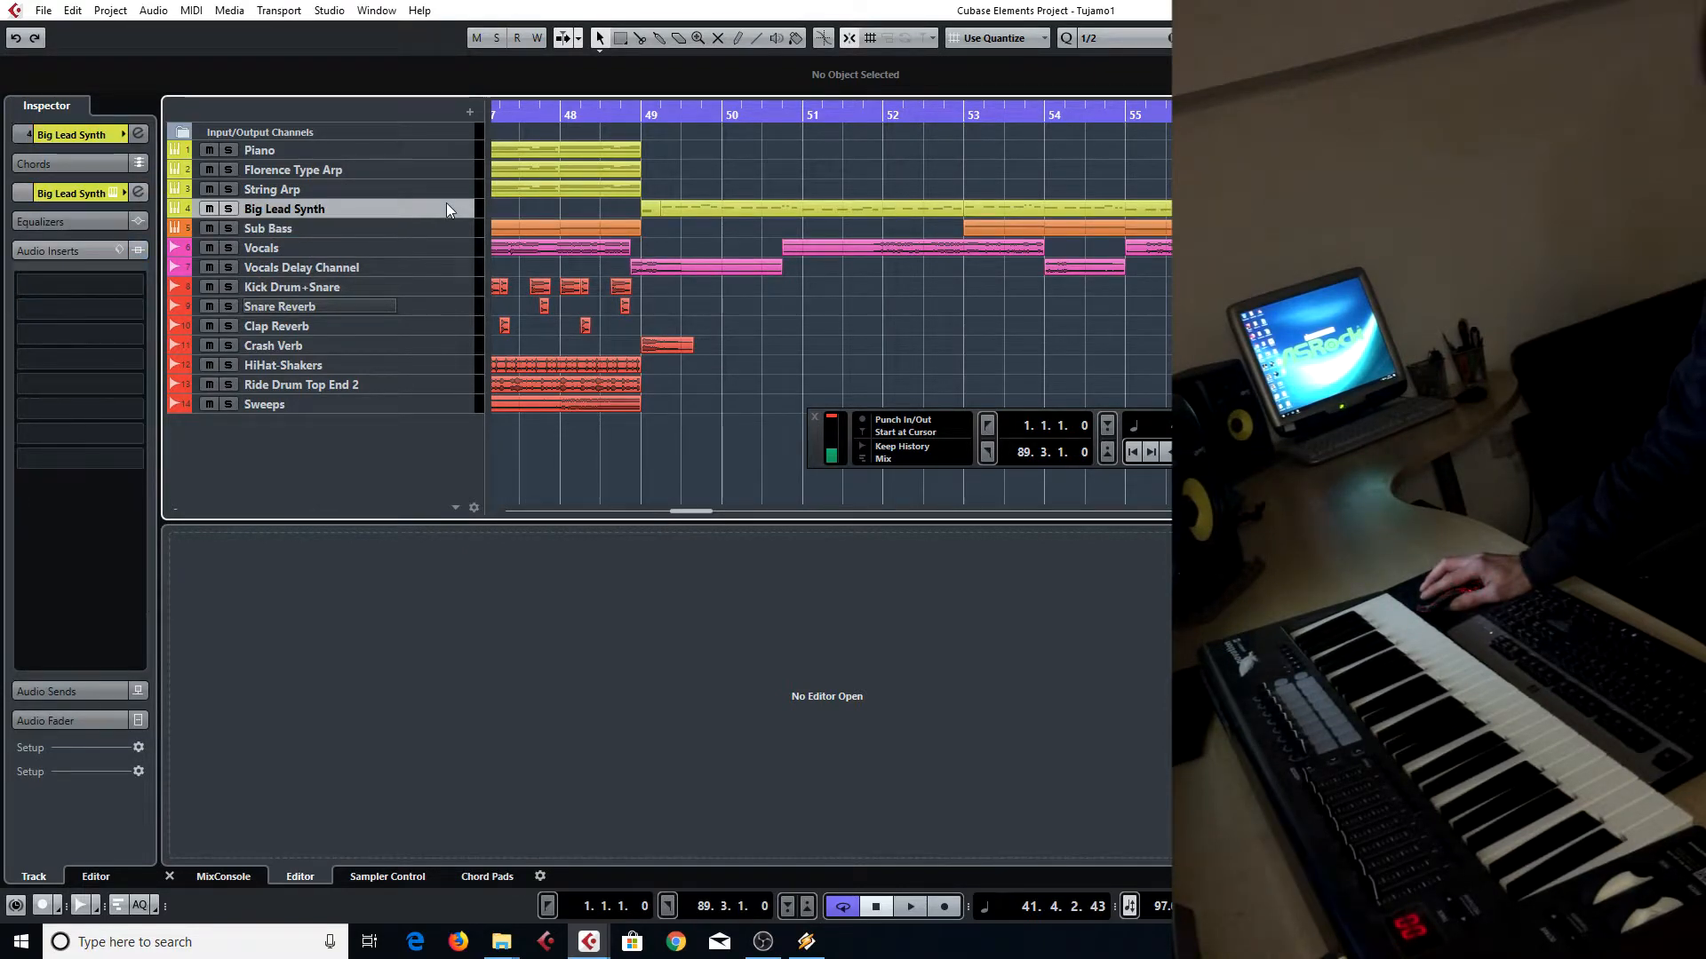
left_click(451, 188)
left_click(453, 169)
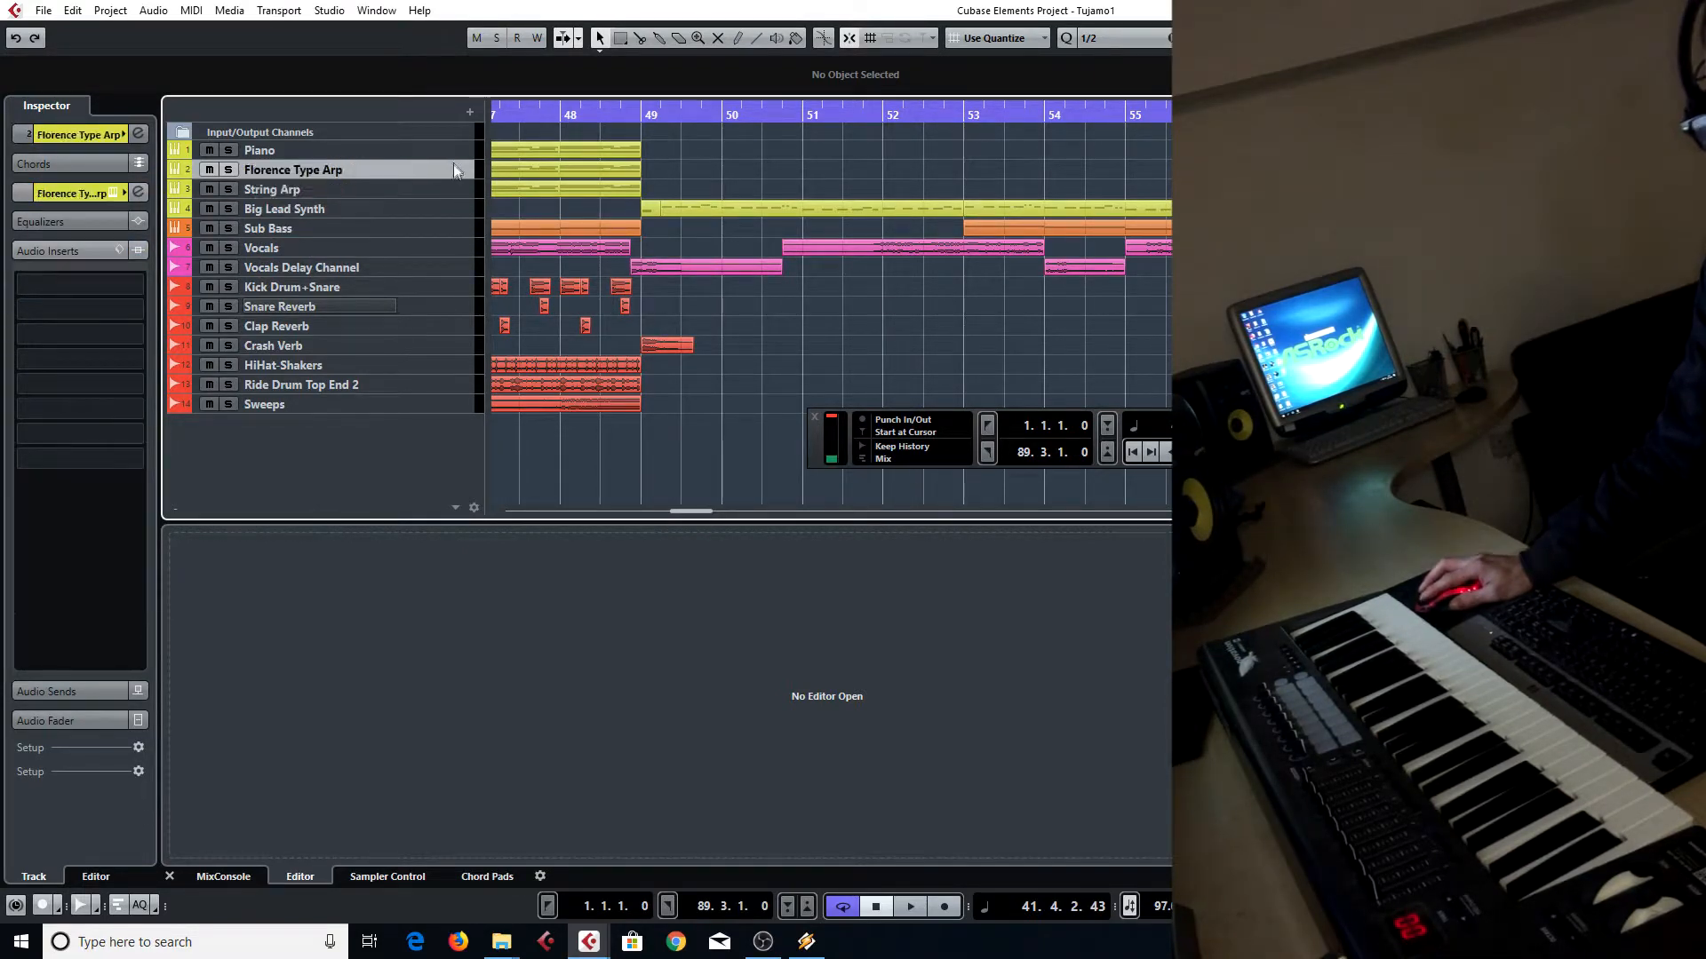
left_click(447, 193)
left_click(446, 152)
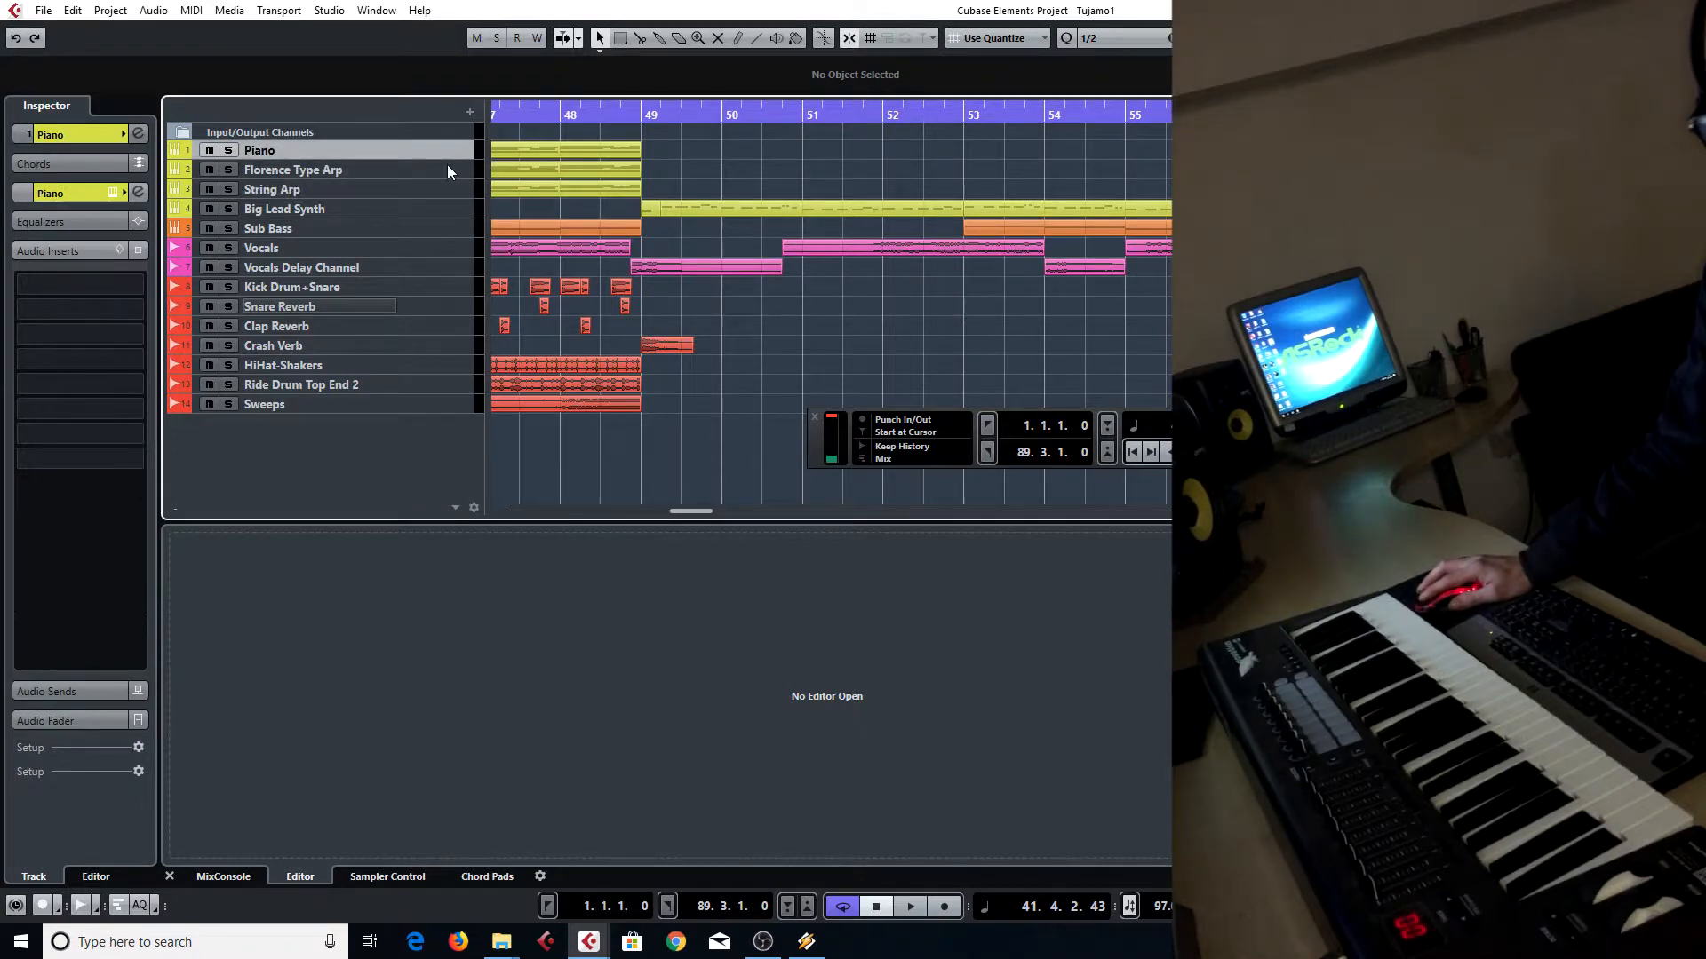
left_click(448, 169)
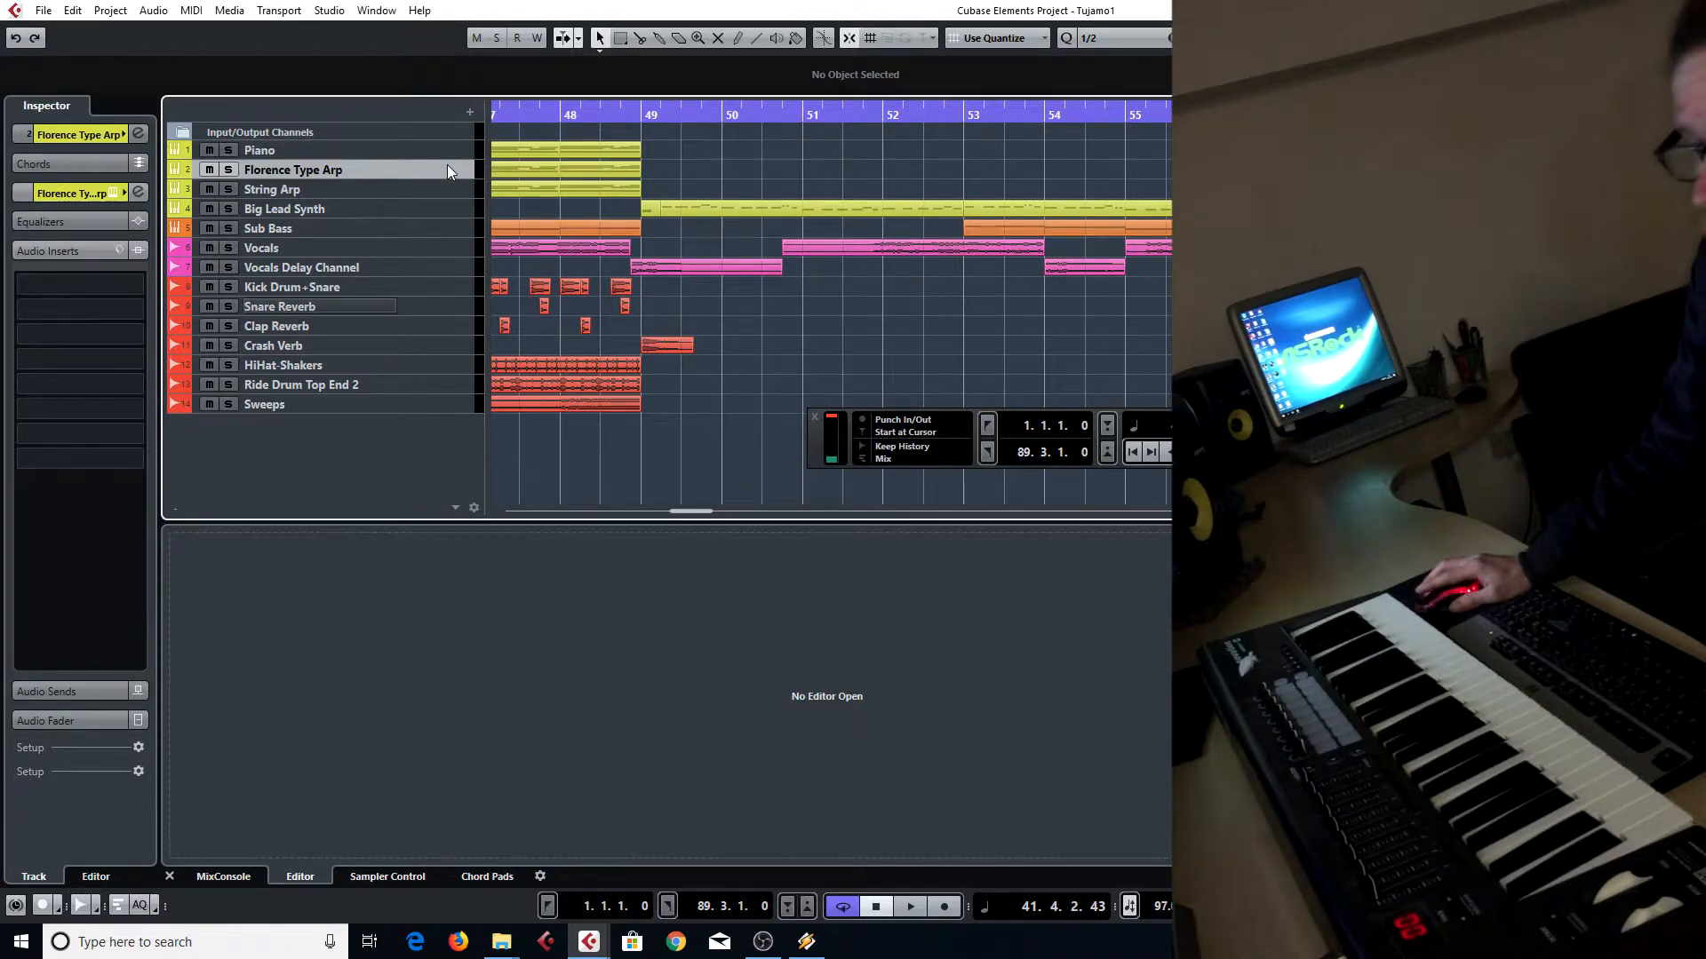
left_click(427, 248)
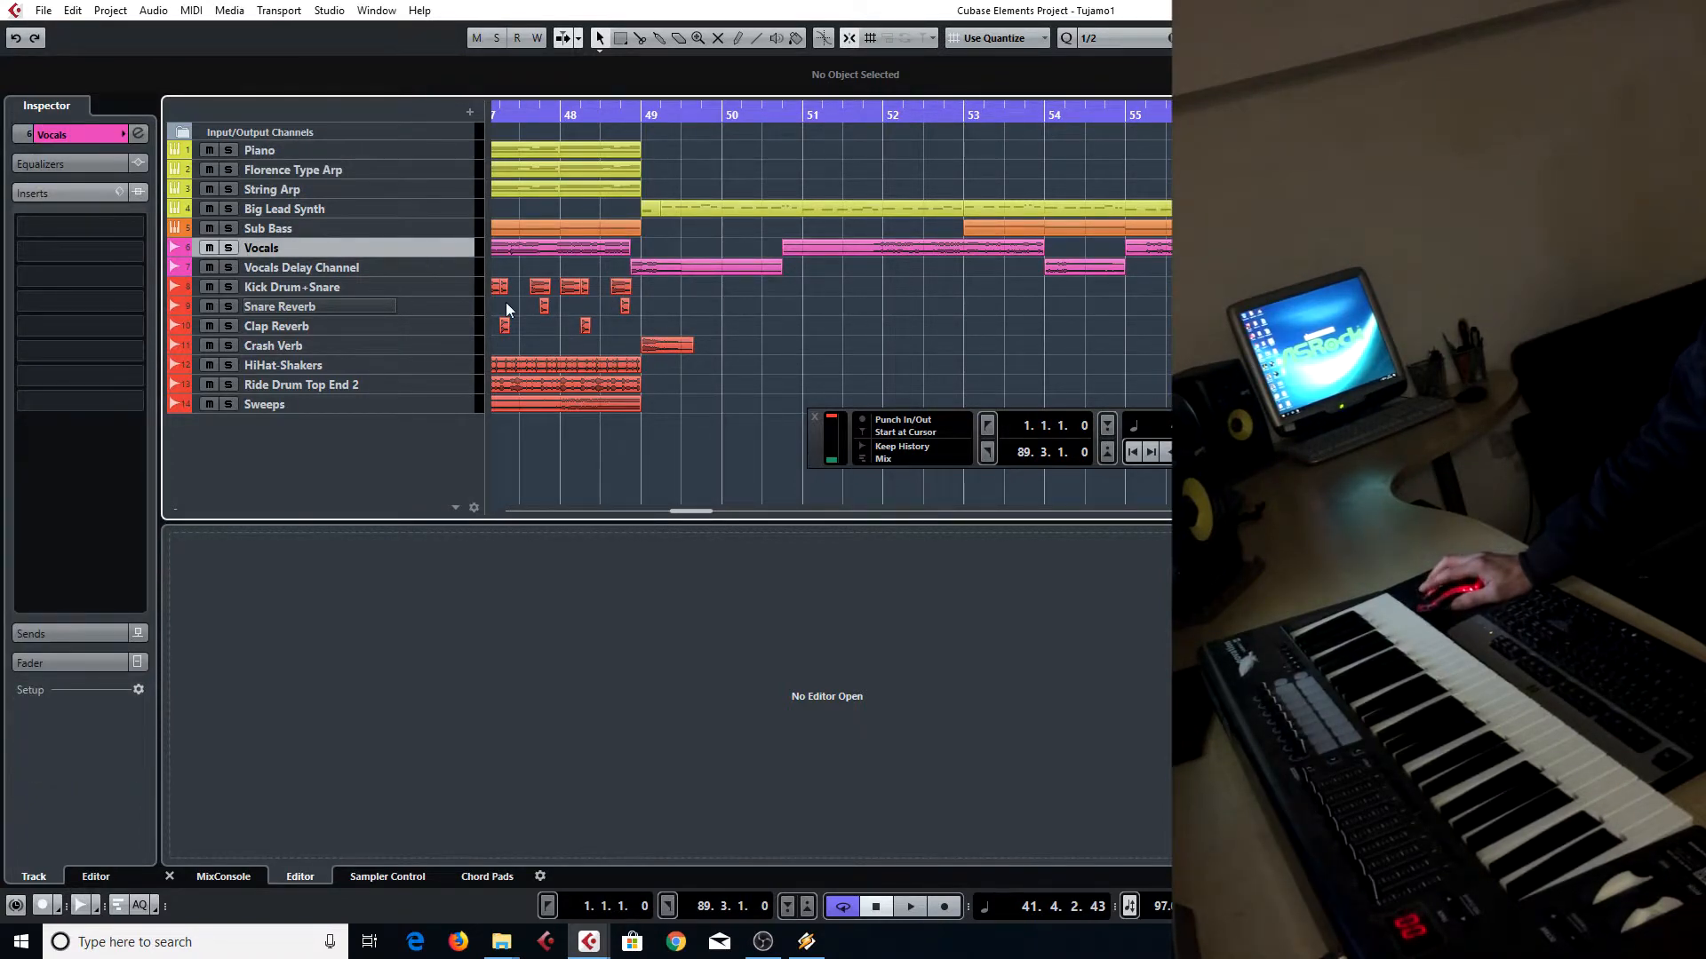